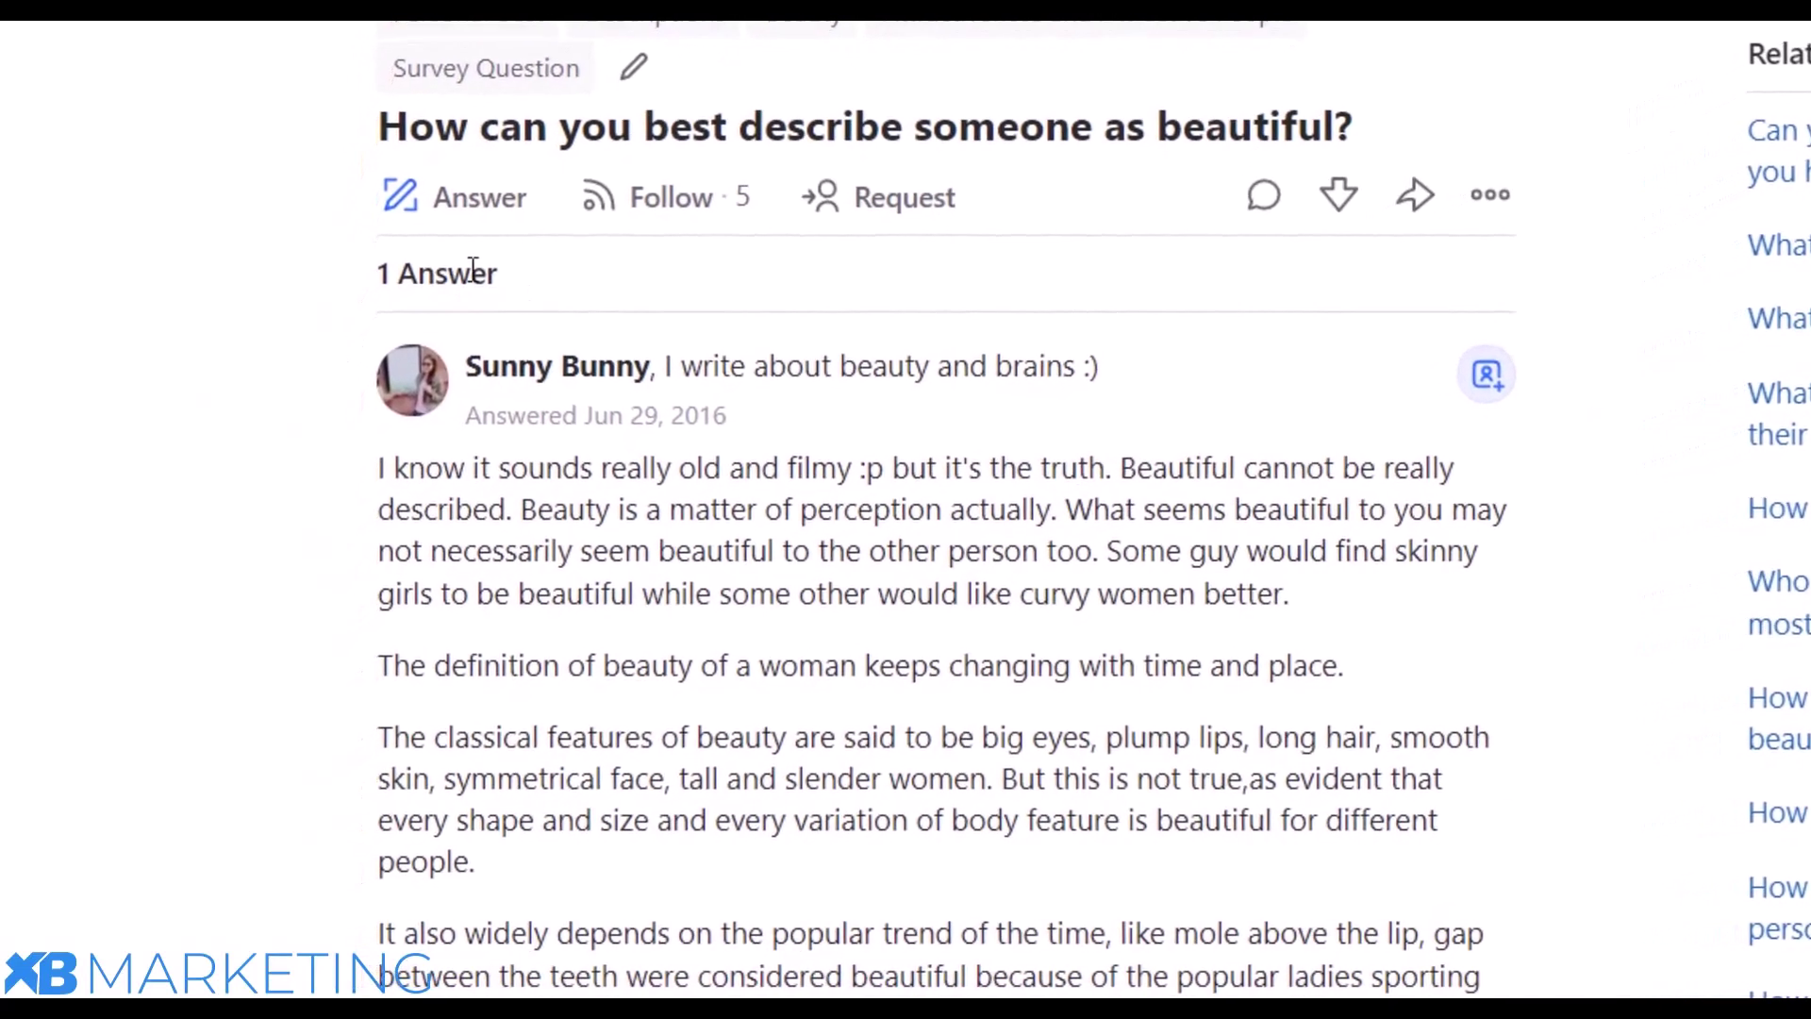
Step: Review the Quora answer on describing someone as beautiful and the Google results for site:quora.com beauty "1 answer"
scroll(286, 340, "down", 5)
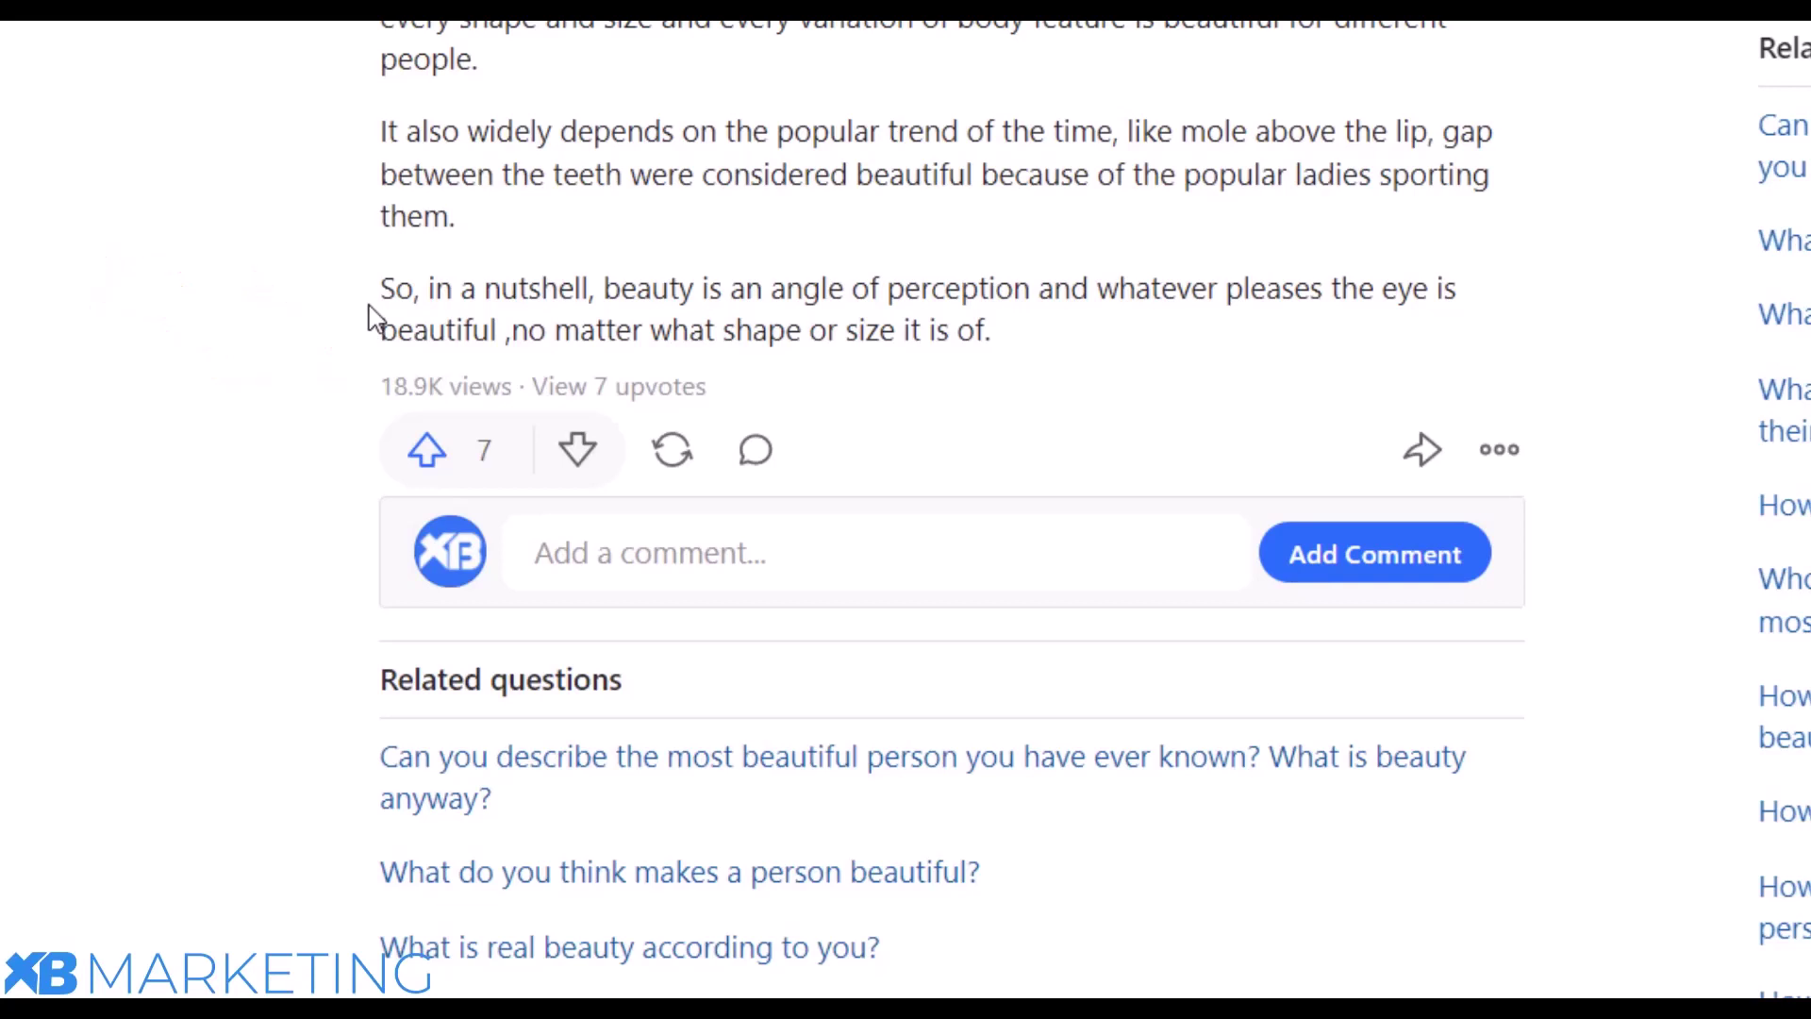
scroll(311, 203, "up", 2)
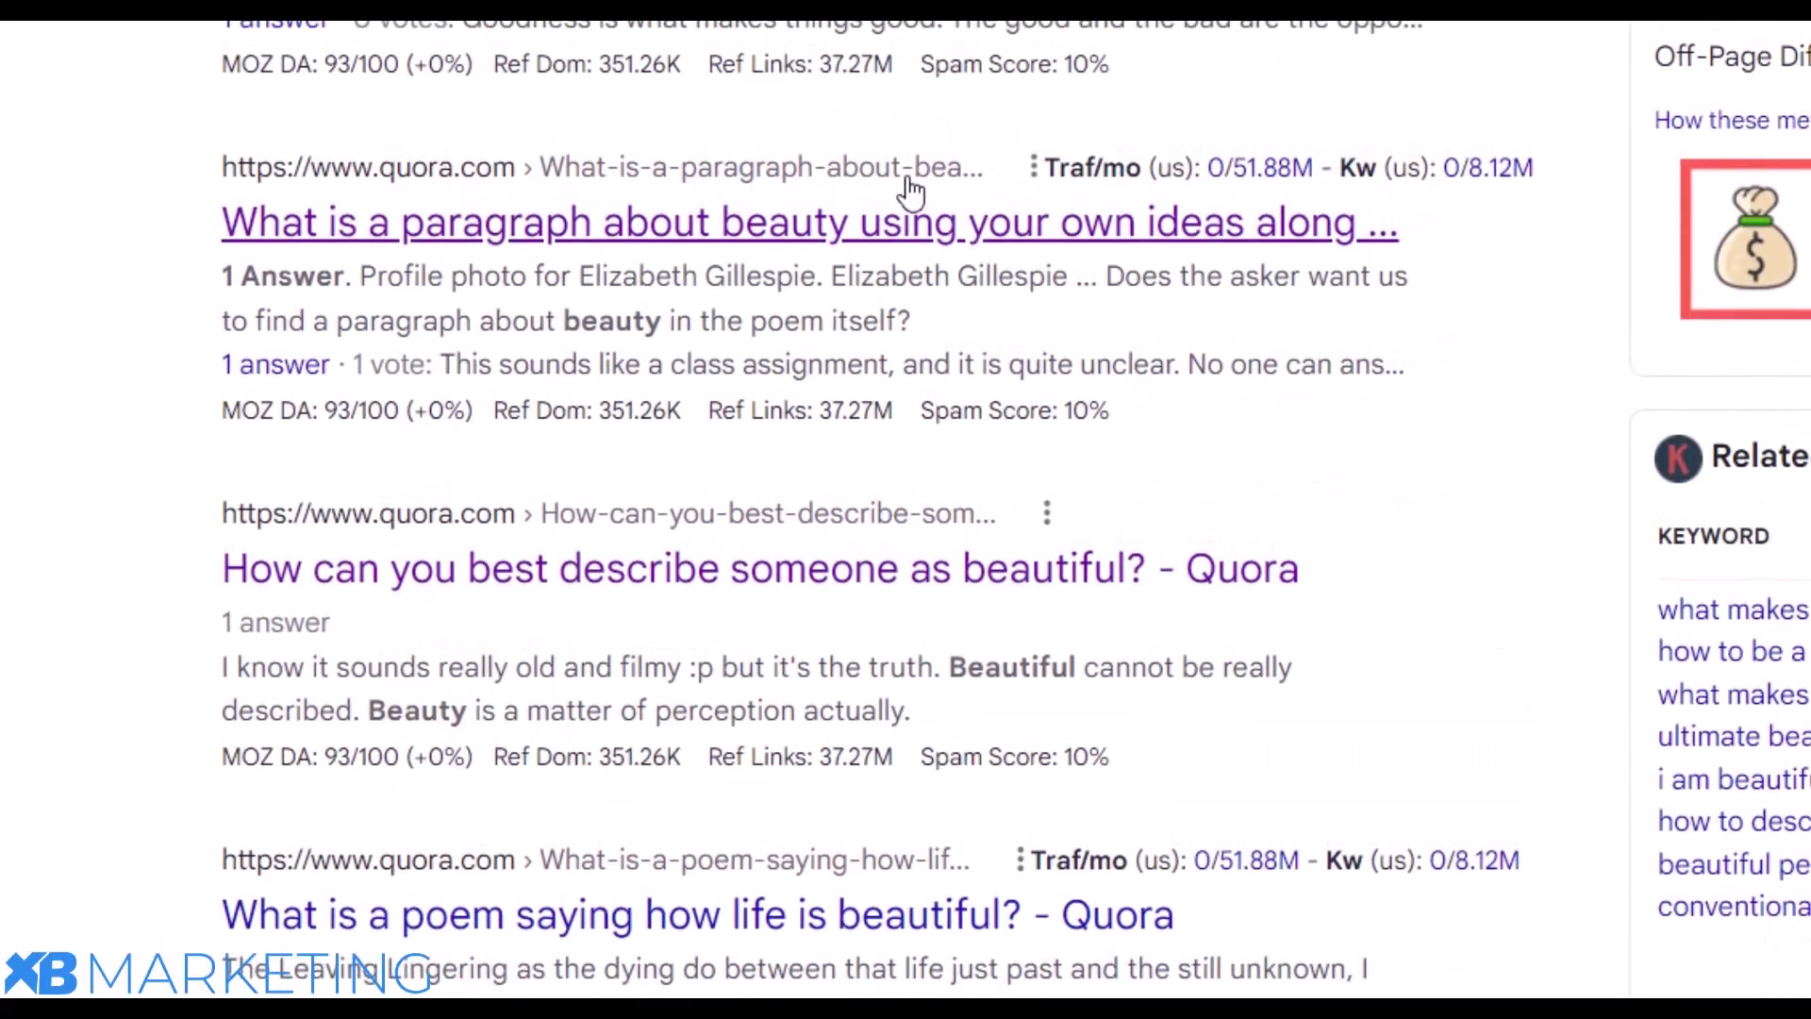
scroll(908, 196, "up", 5)
scroll(292, 60, "up", 2)
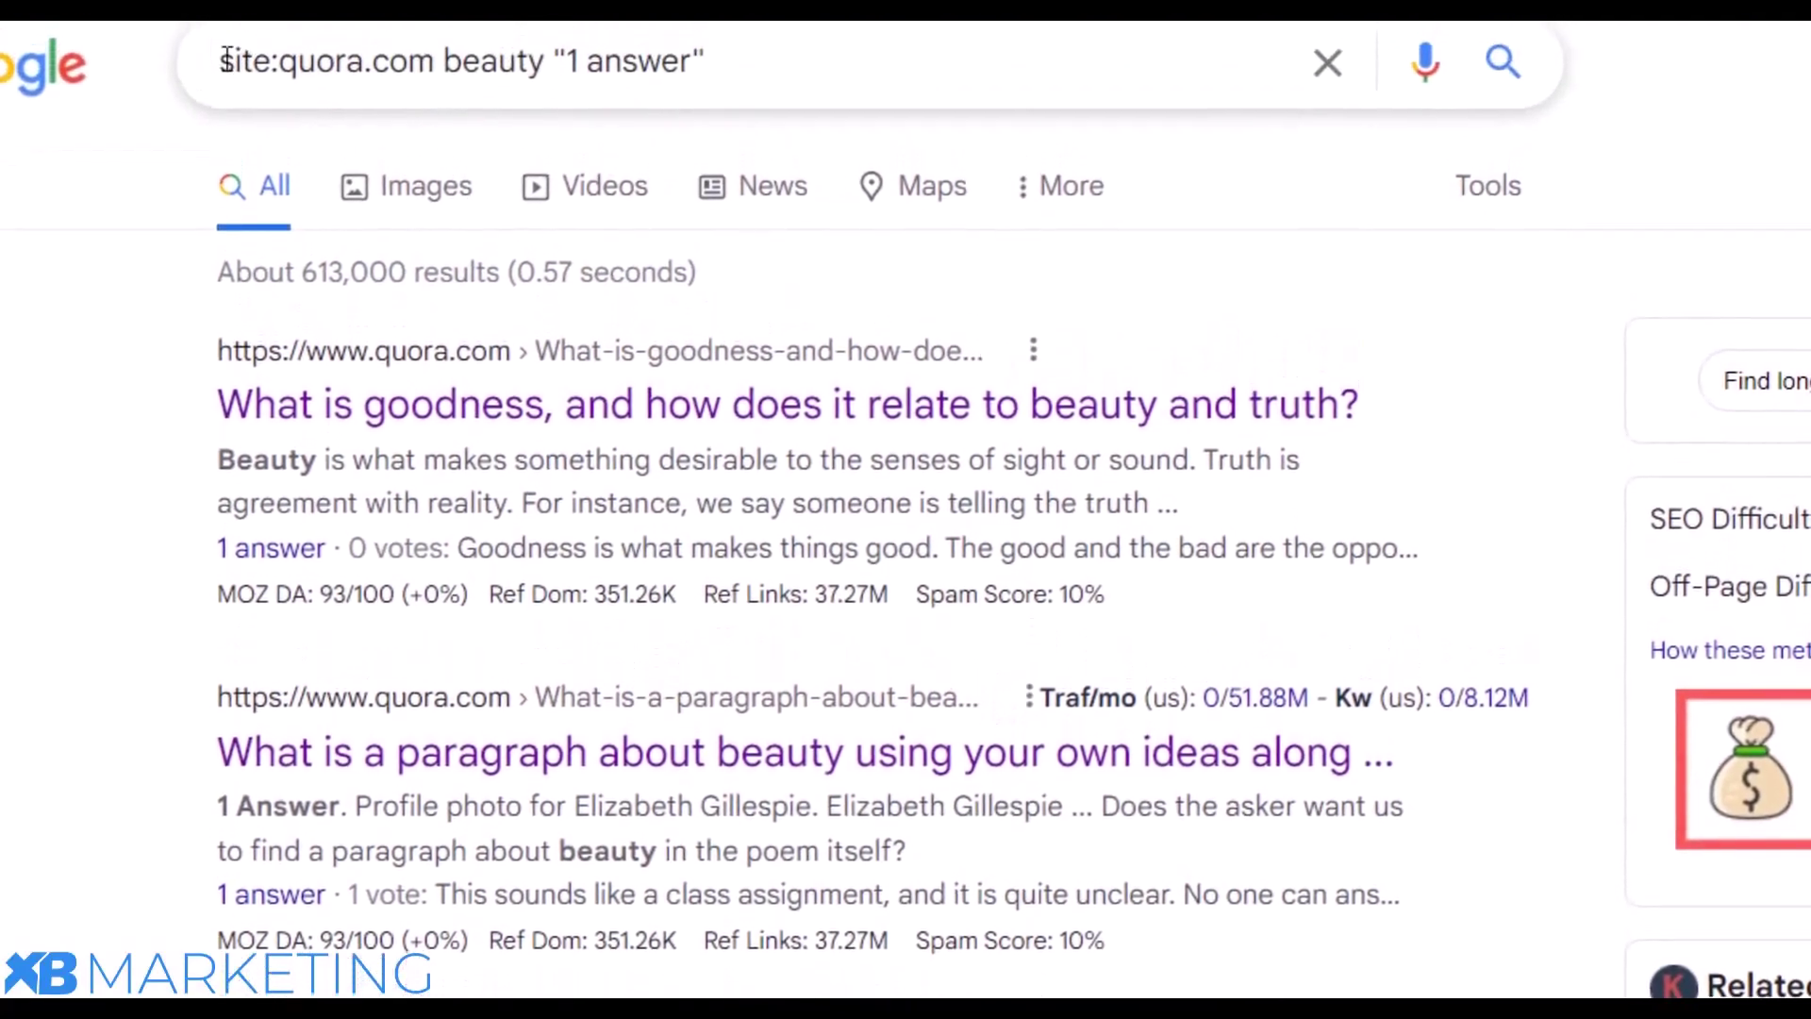
scroll(222, 104, "up", 1)
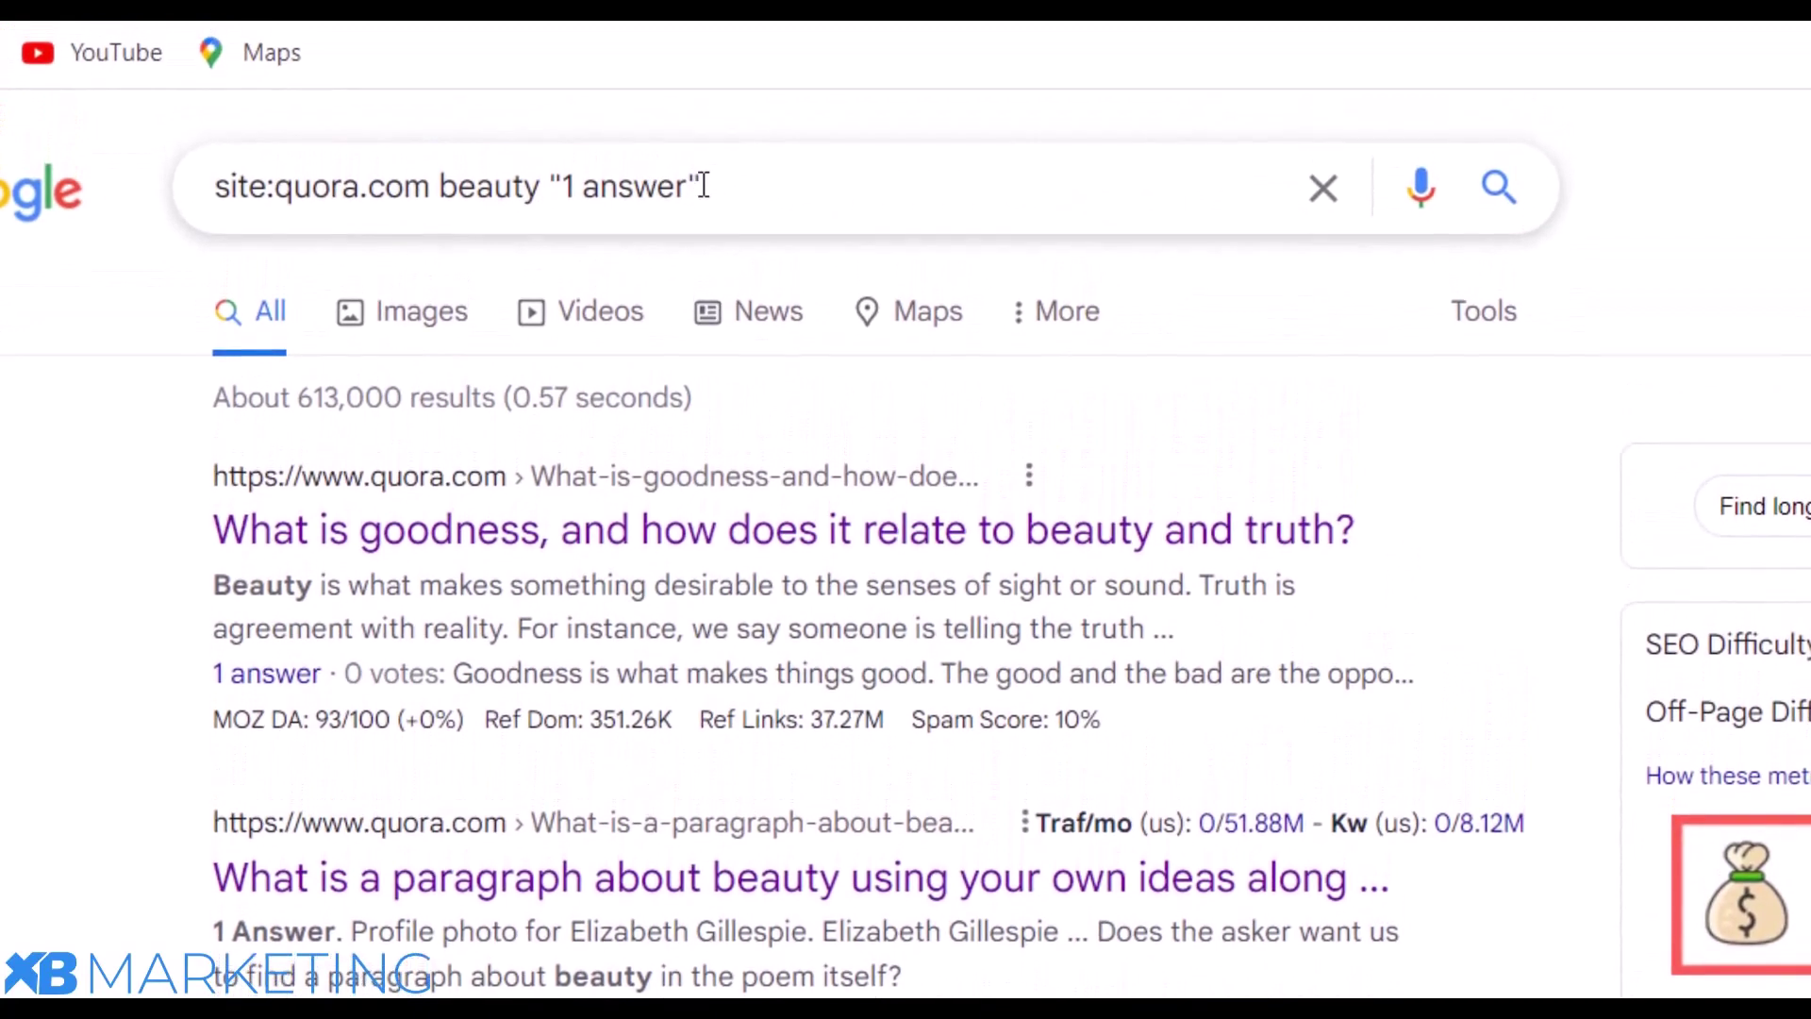
mouse_move(534, 198)
left_mouse_down()
mouse_move(438, 198)
mouse_move(545, 198)
left_mouse_up()
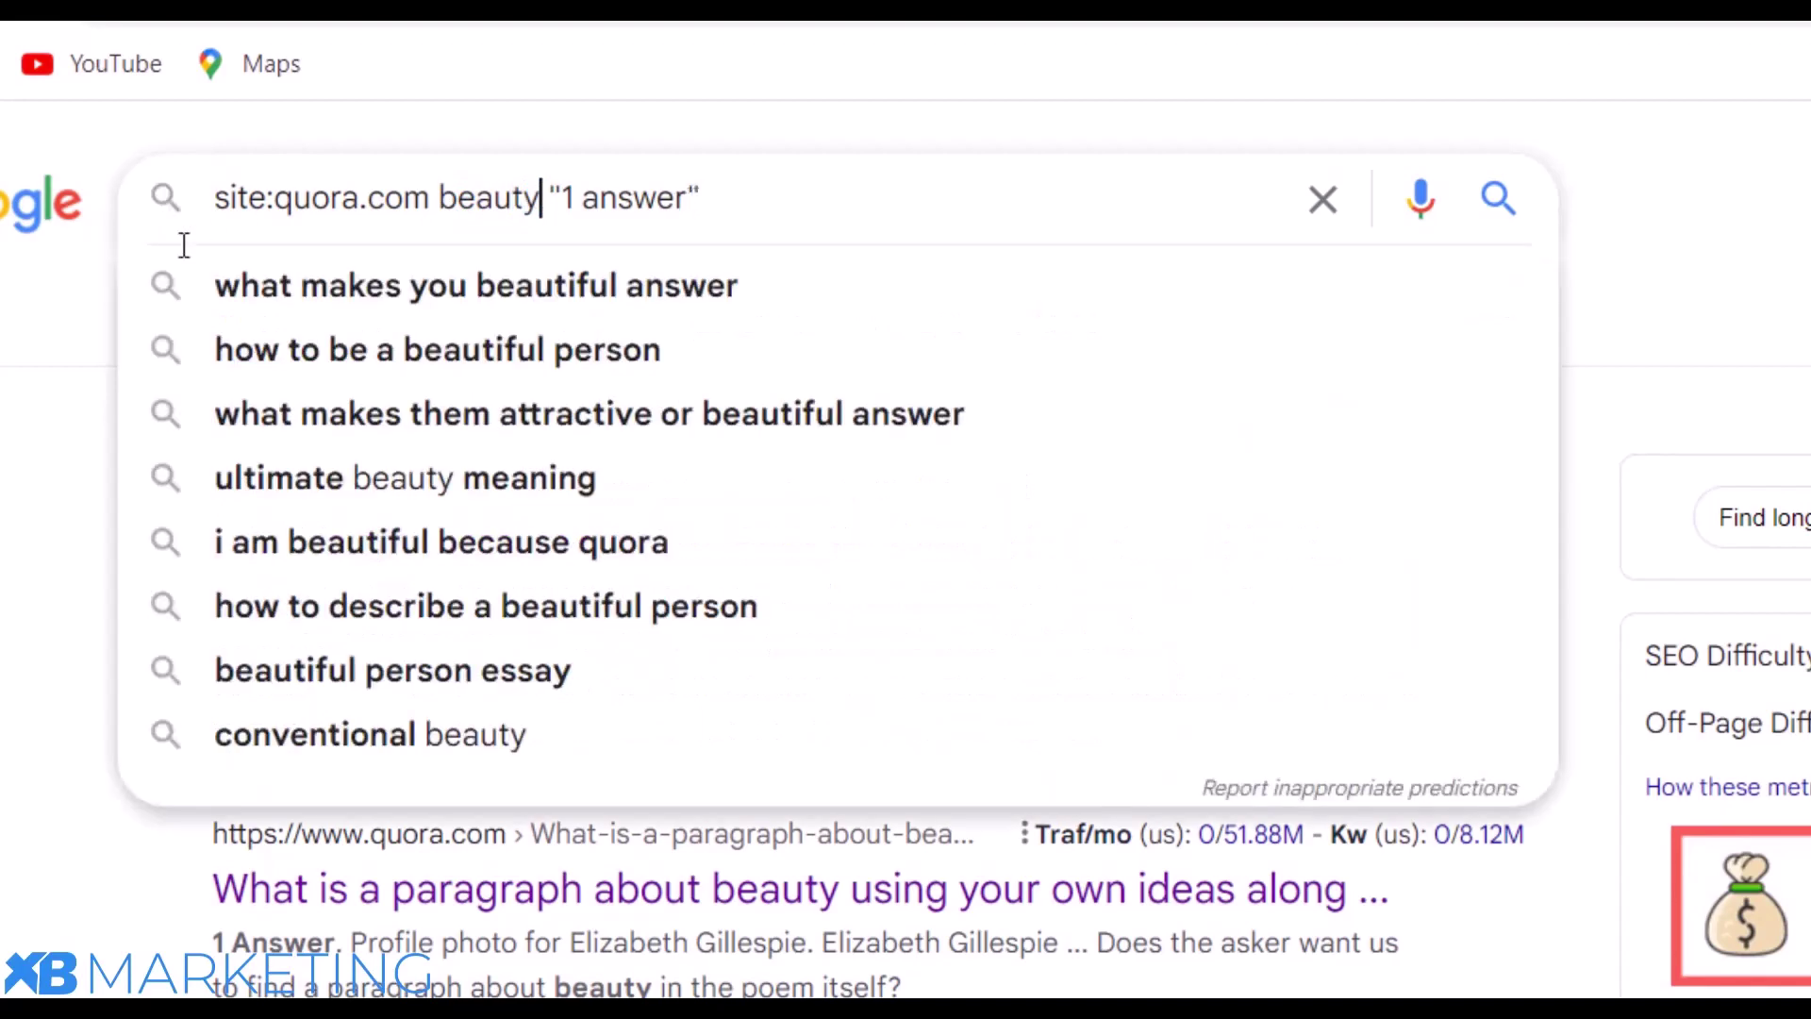
key("Return")
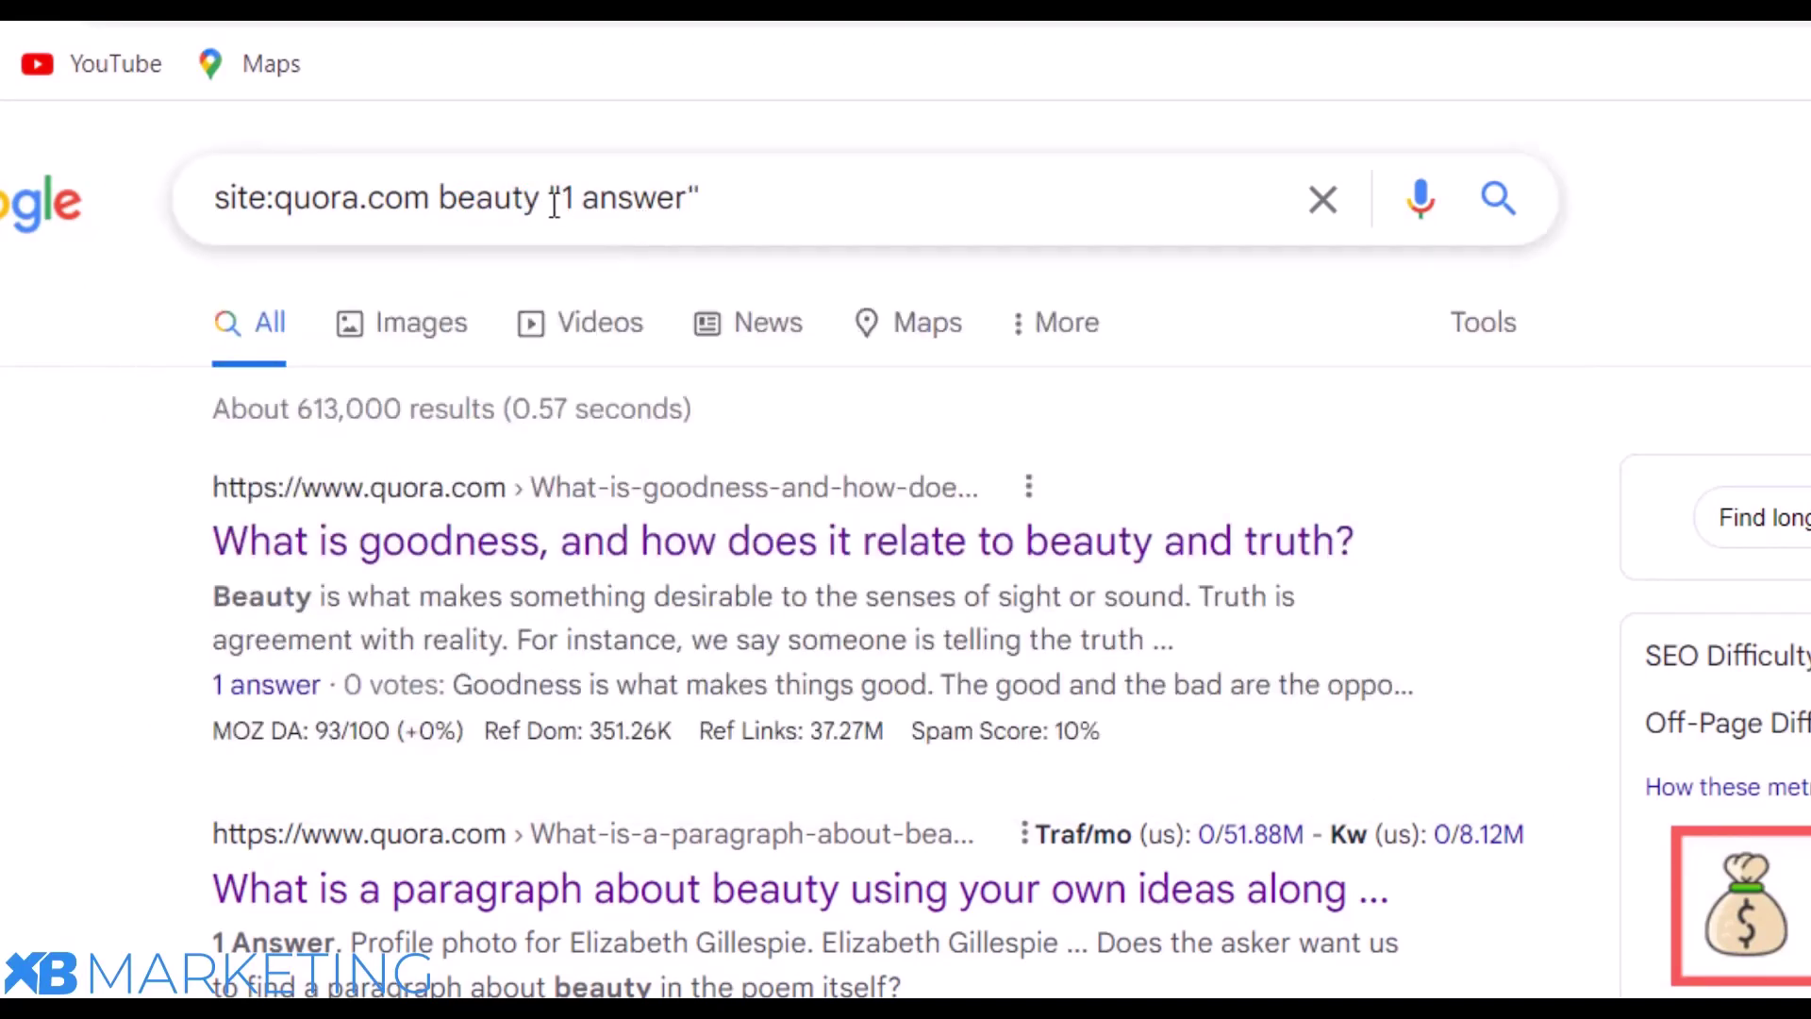
left_click_drag(537, 202, 448, 206)
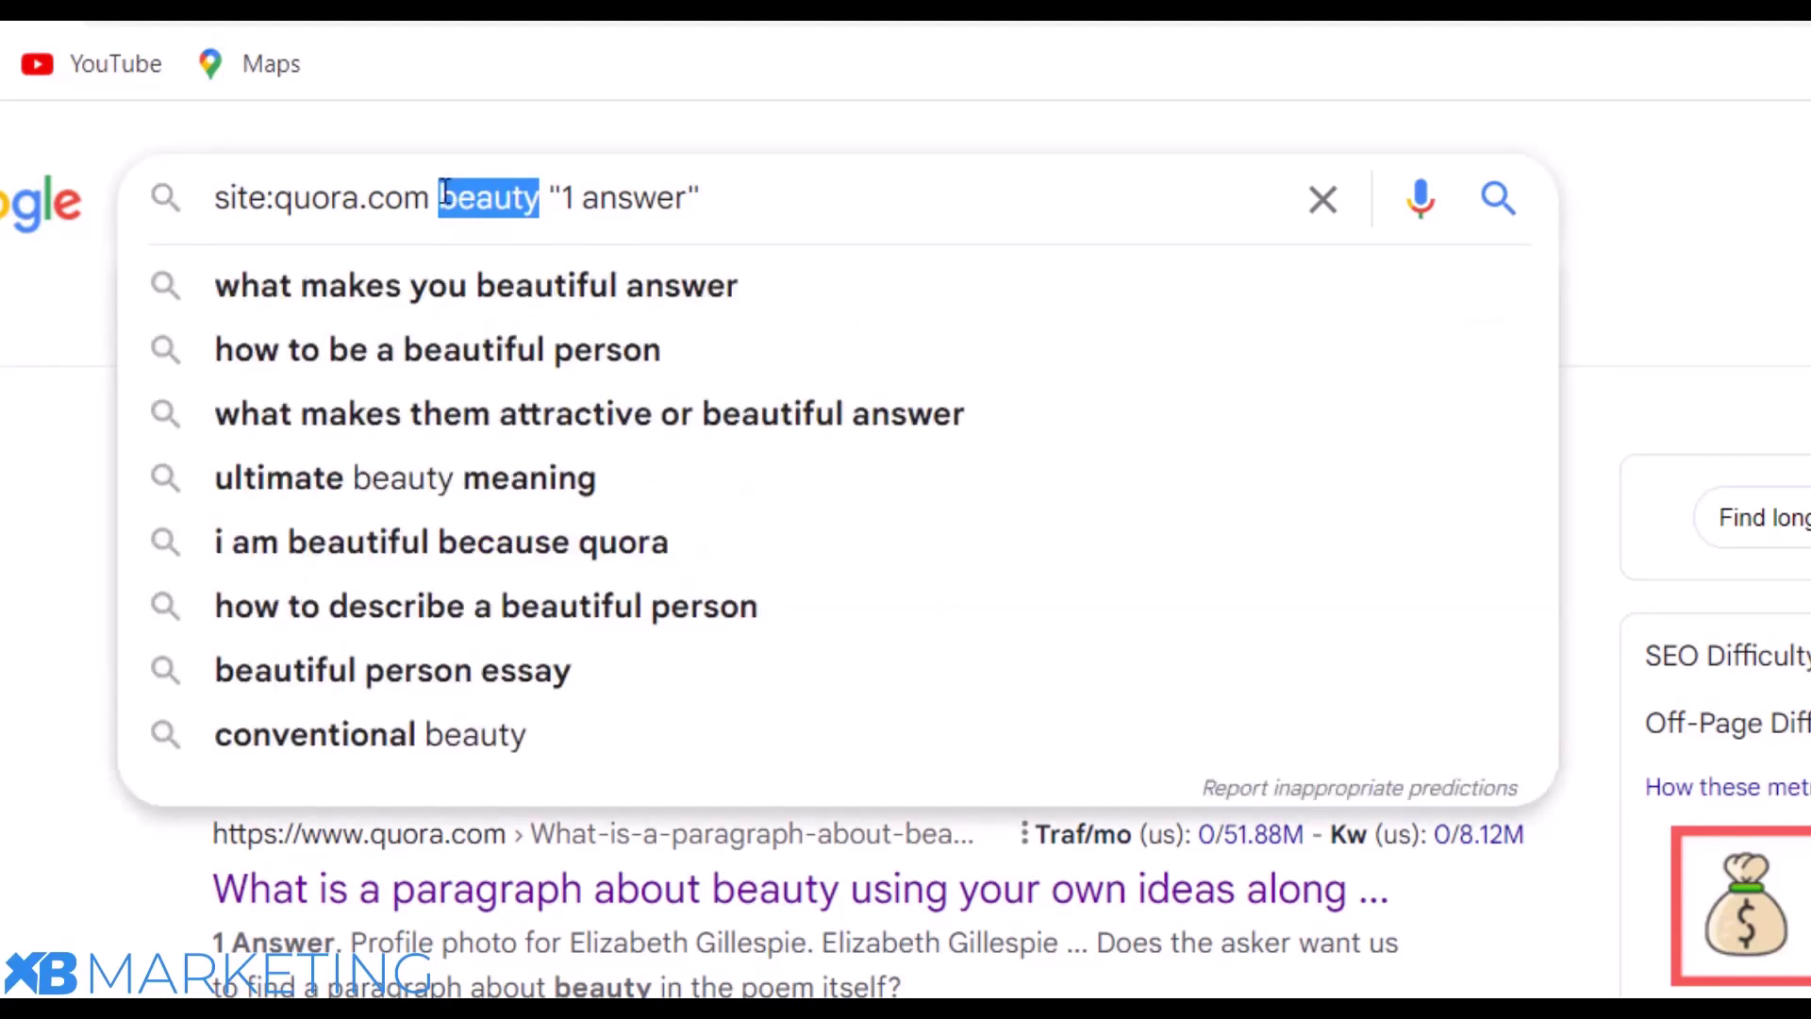
left_click(460, 201)
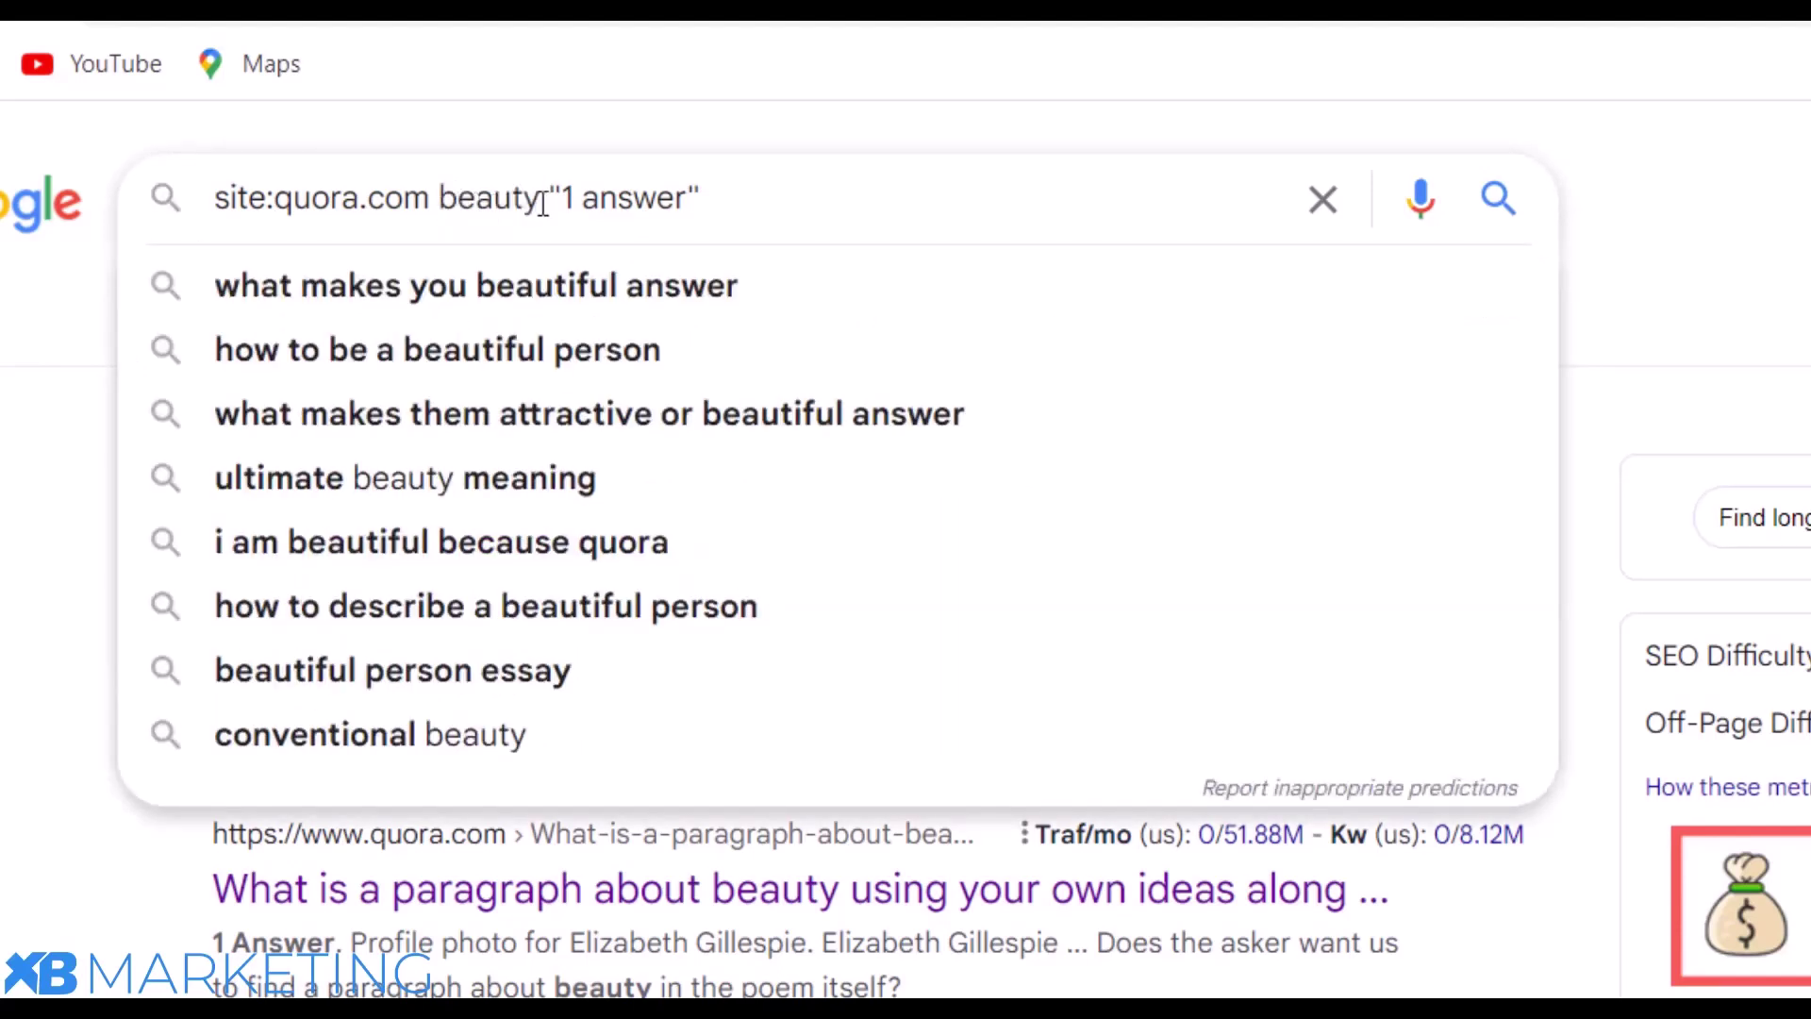
left_click(113, 308)
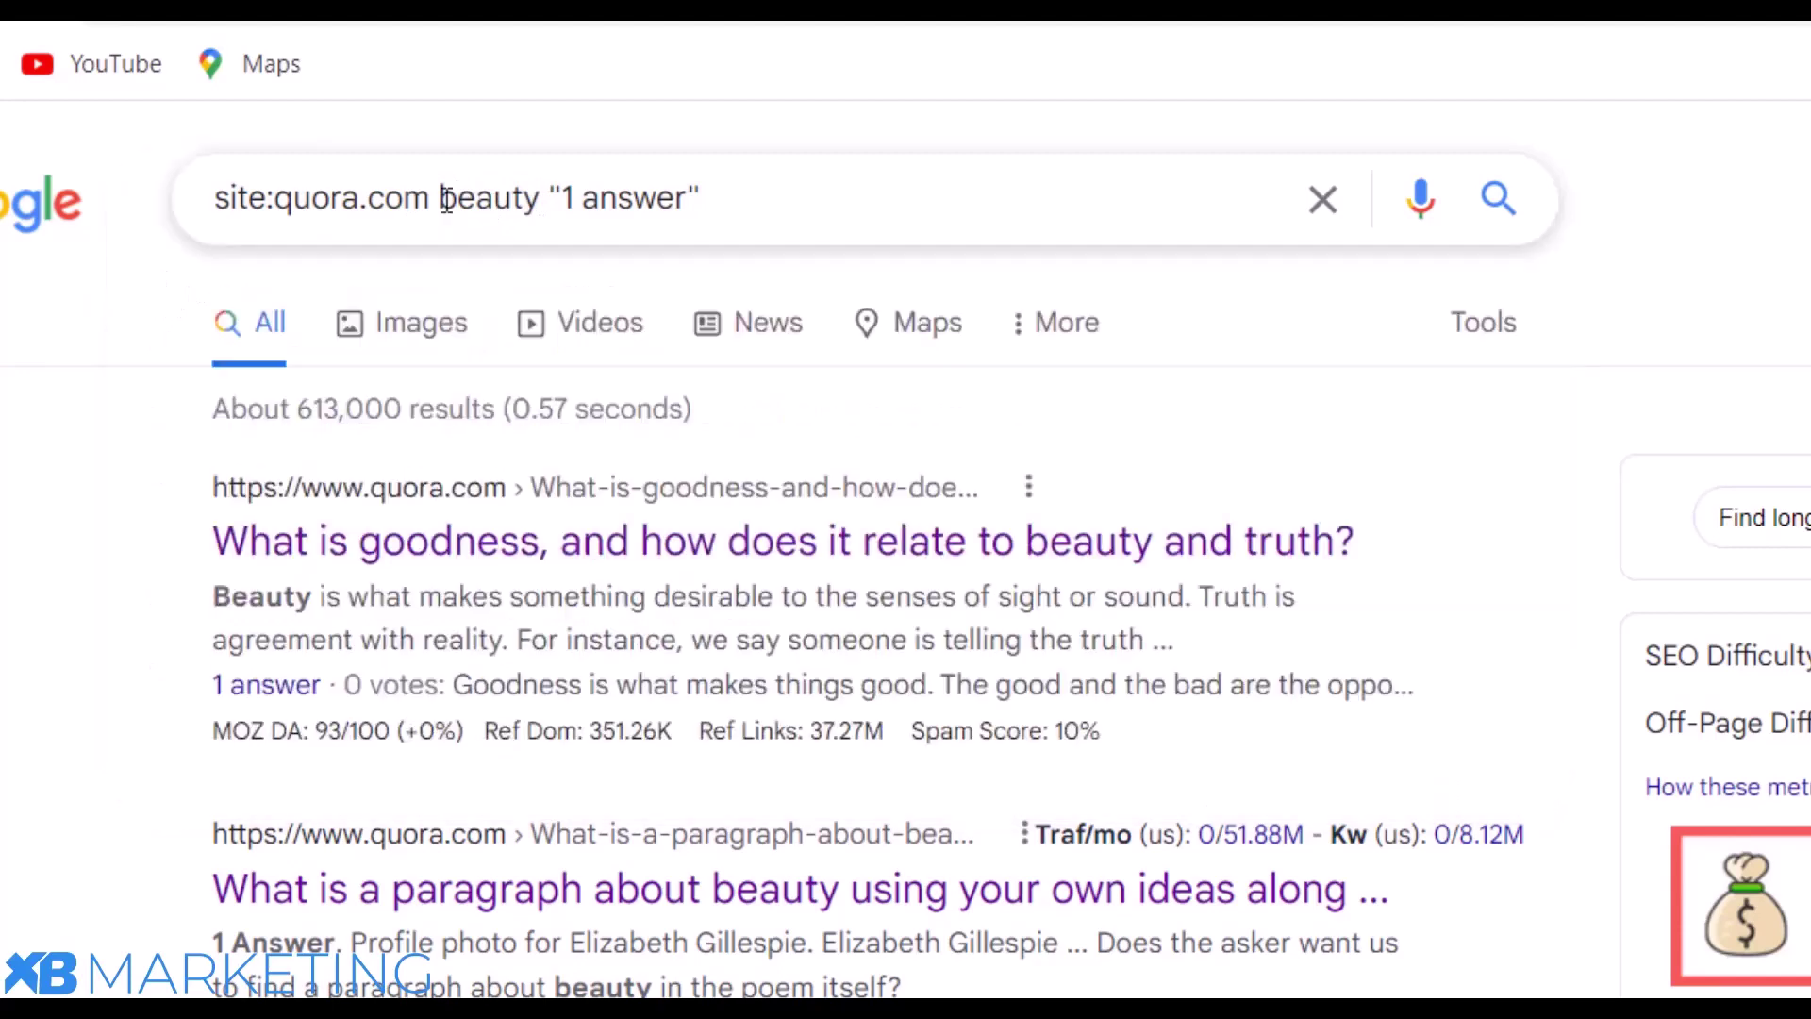
left_click_drag(441, 198, 542, 196)
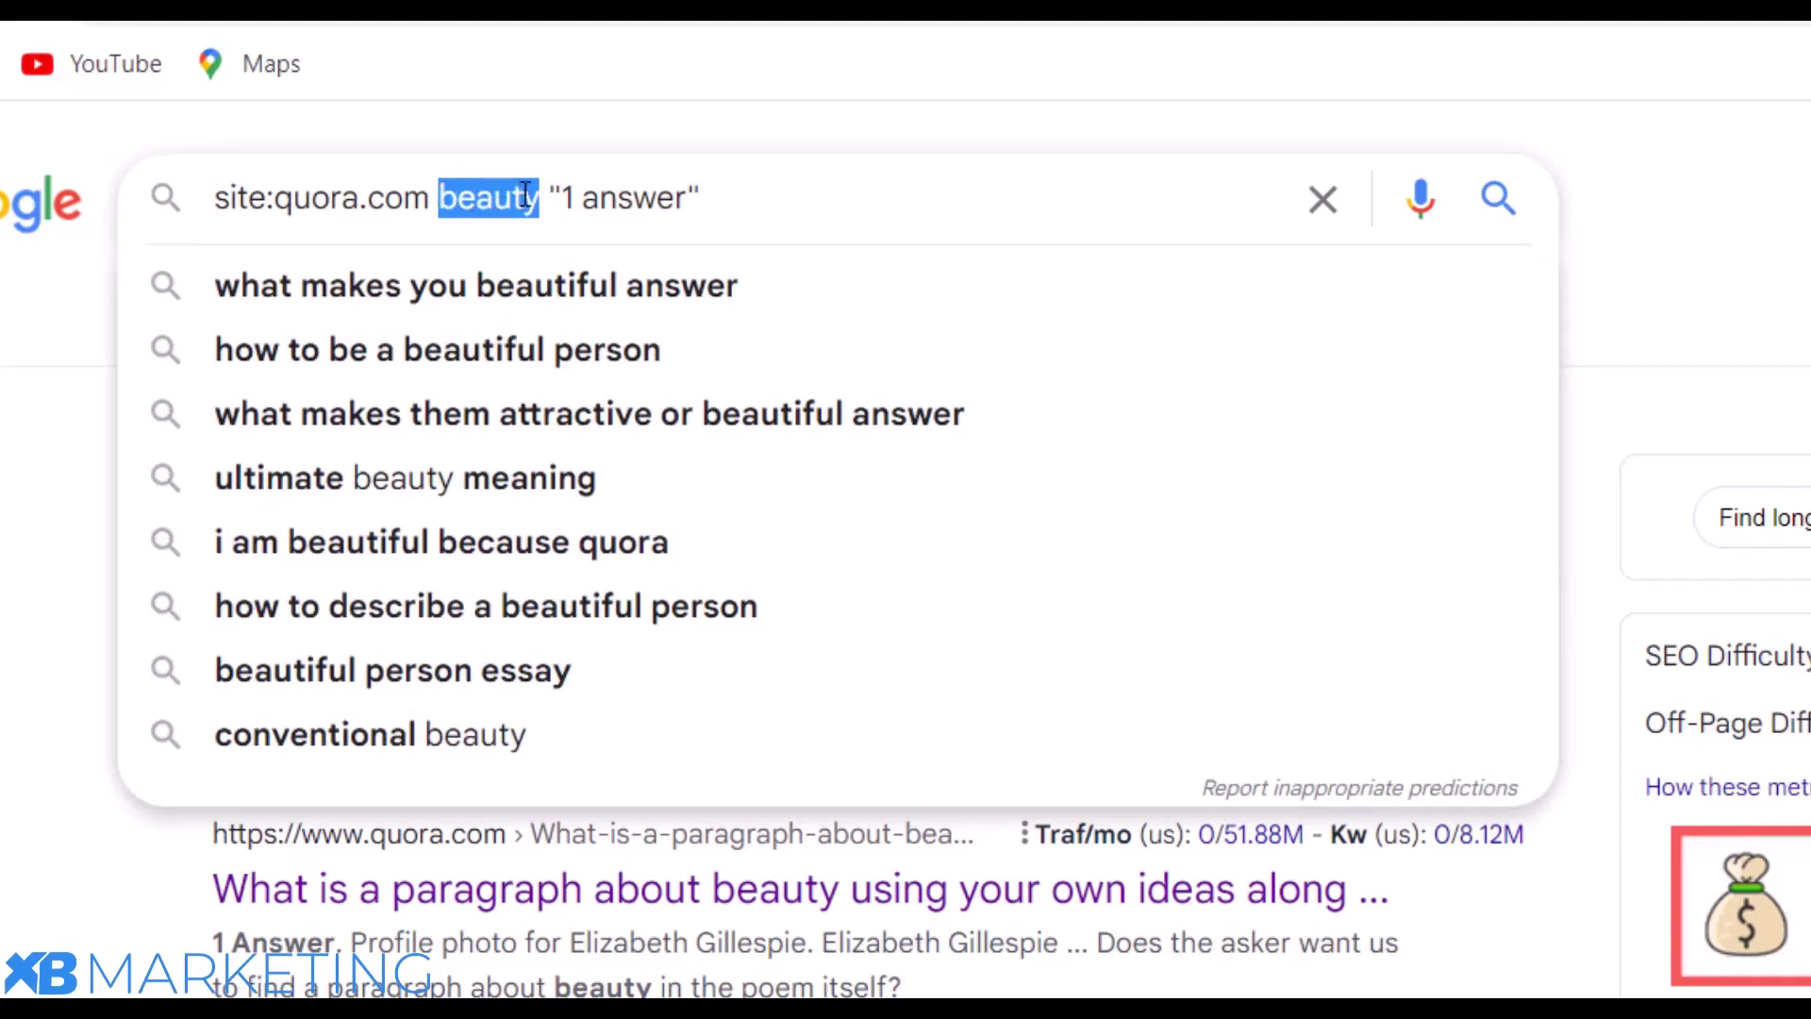
left_click_drag(546, 168, 478, 192)
left_click(441, 193)
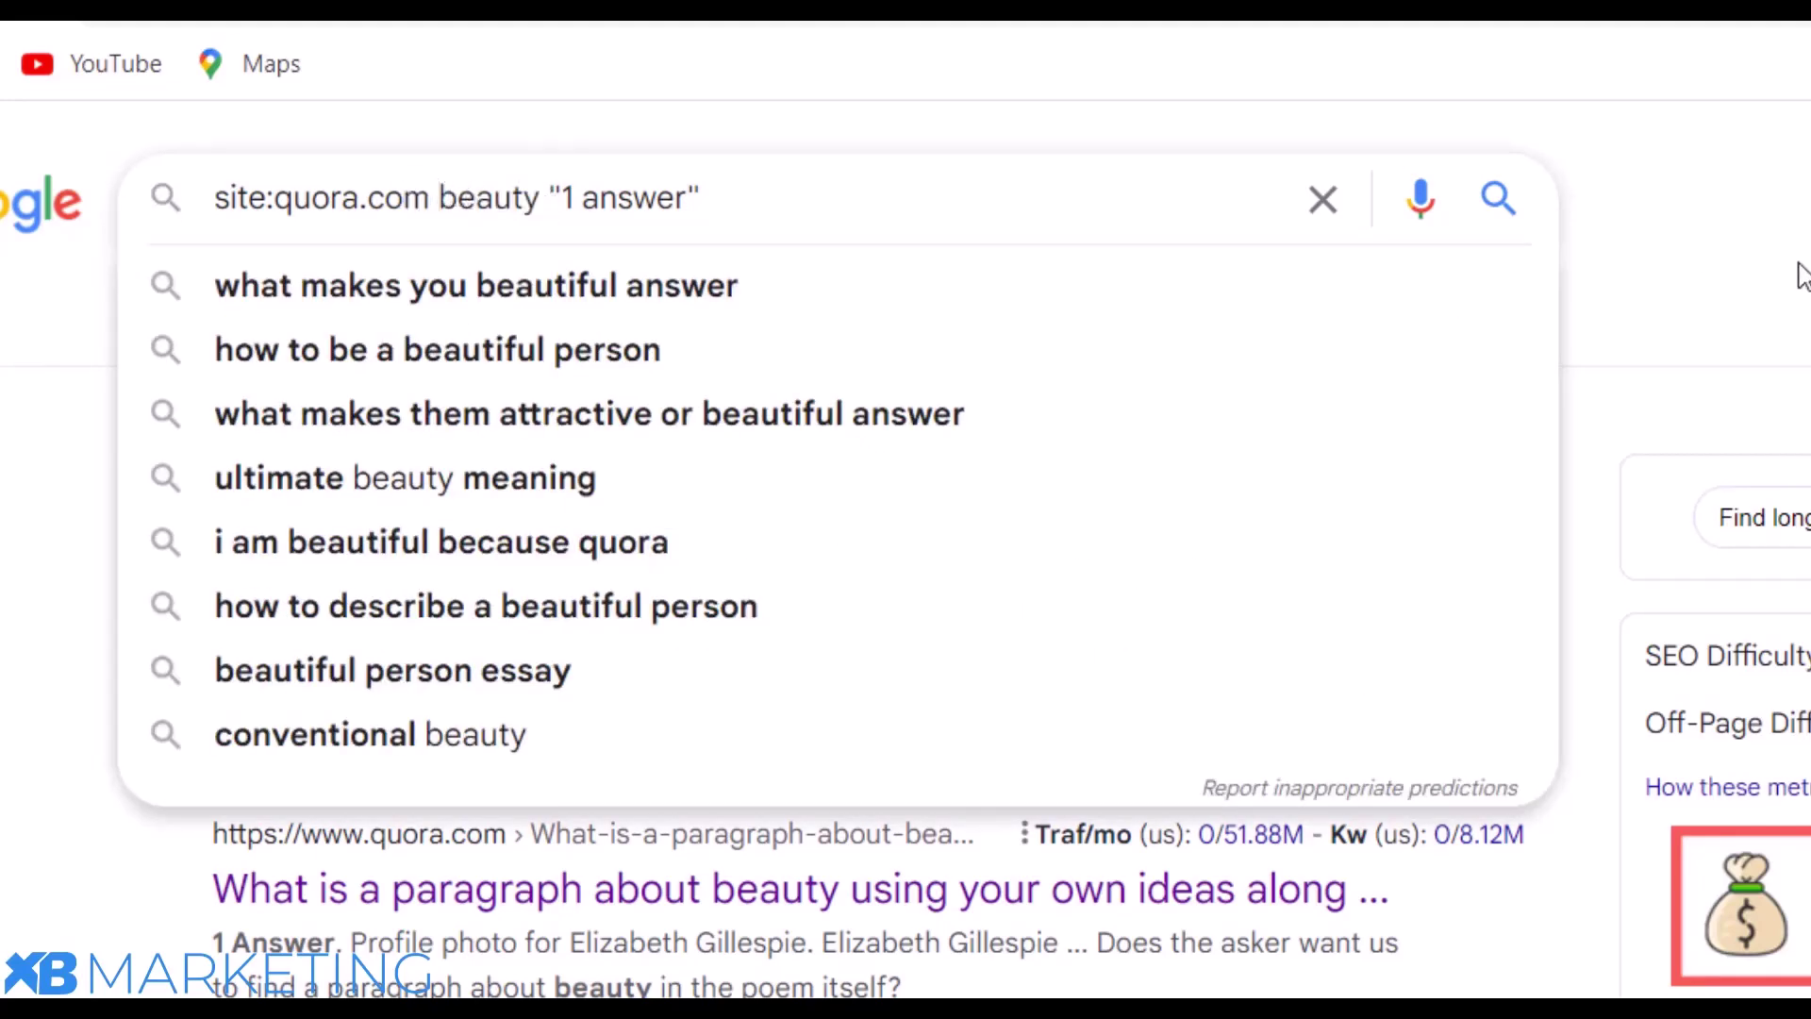
left_click(1705, 257)
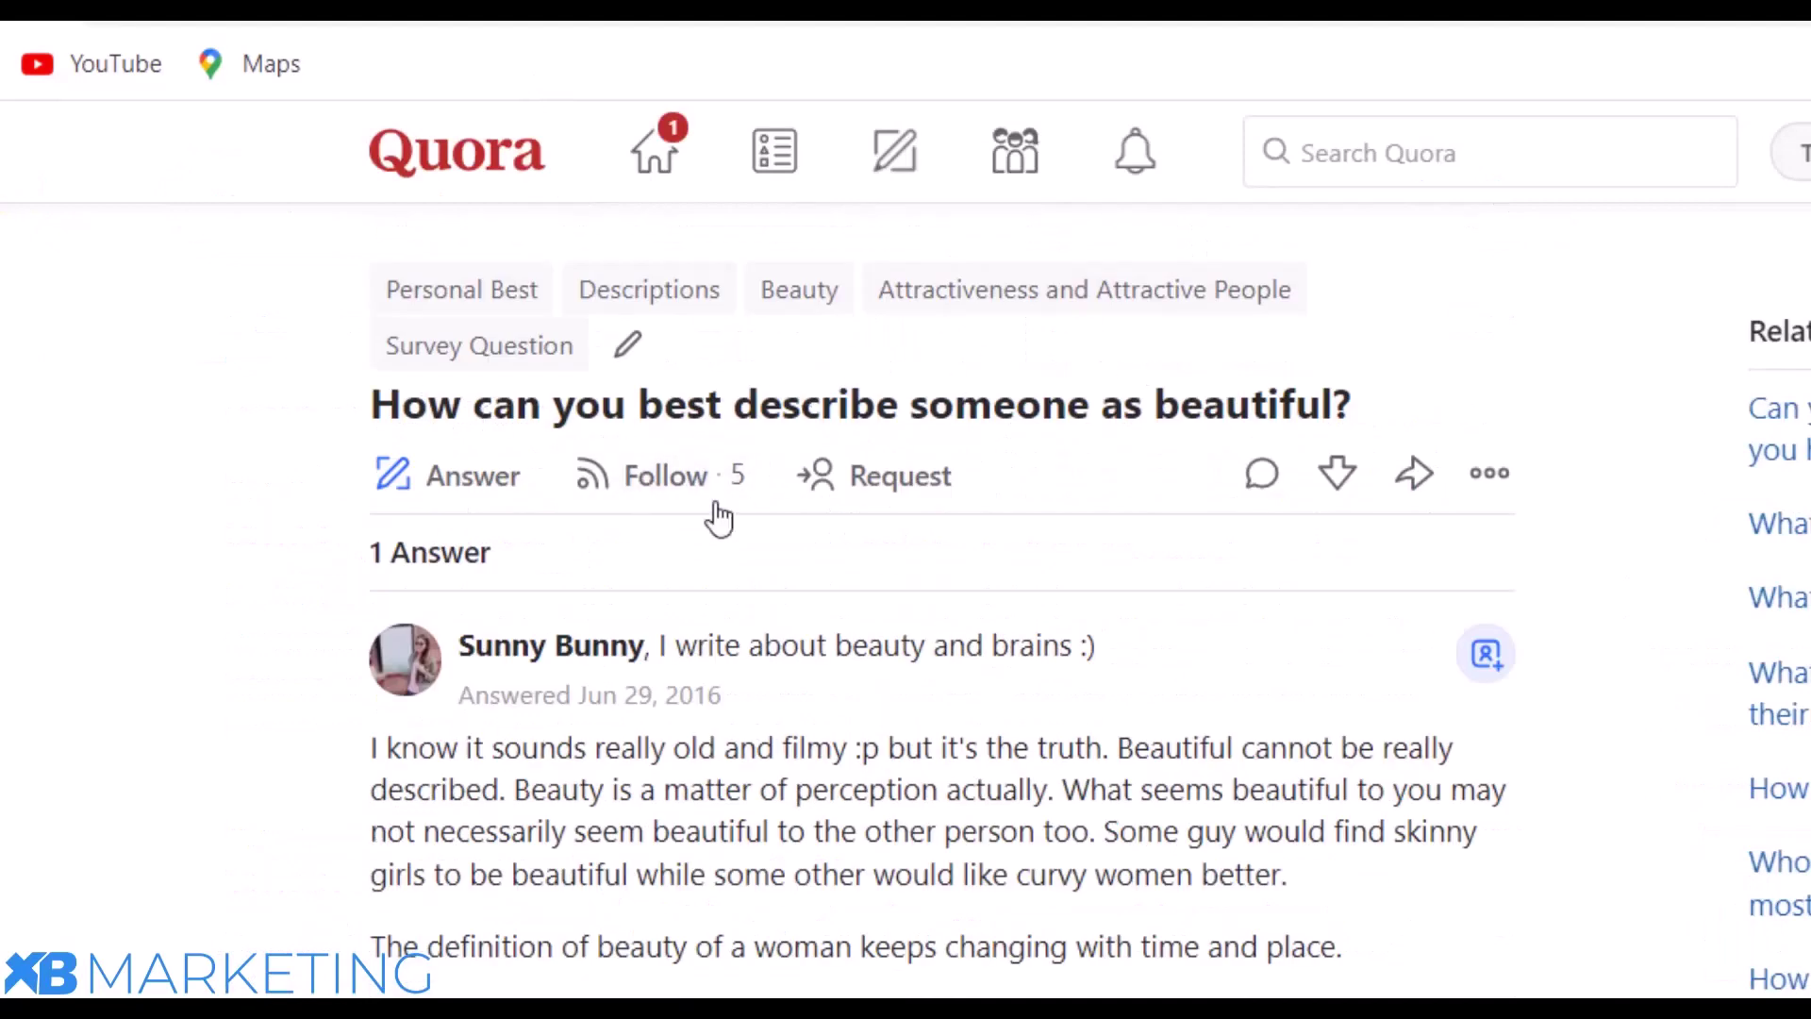
Step: Read through the Quora question page and the Organic Beauty ebook's product description, including its benefits and guide topics
scroll(619, 578, "down", 5)
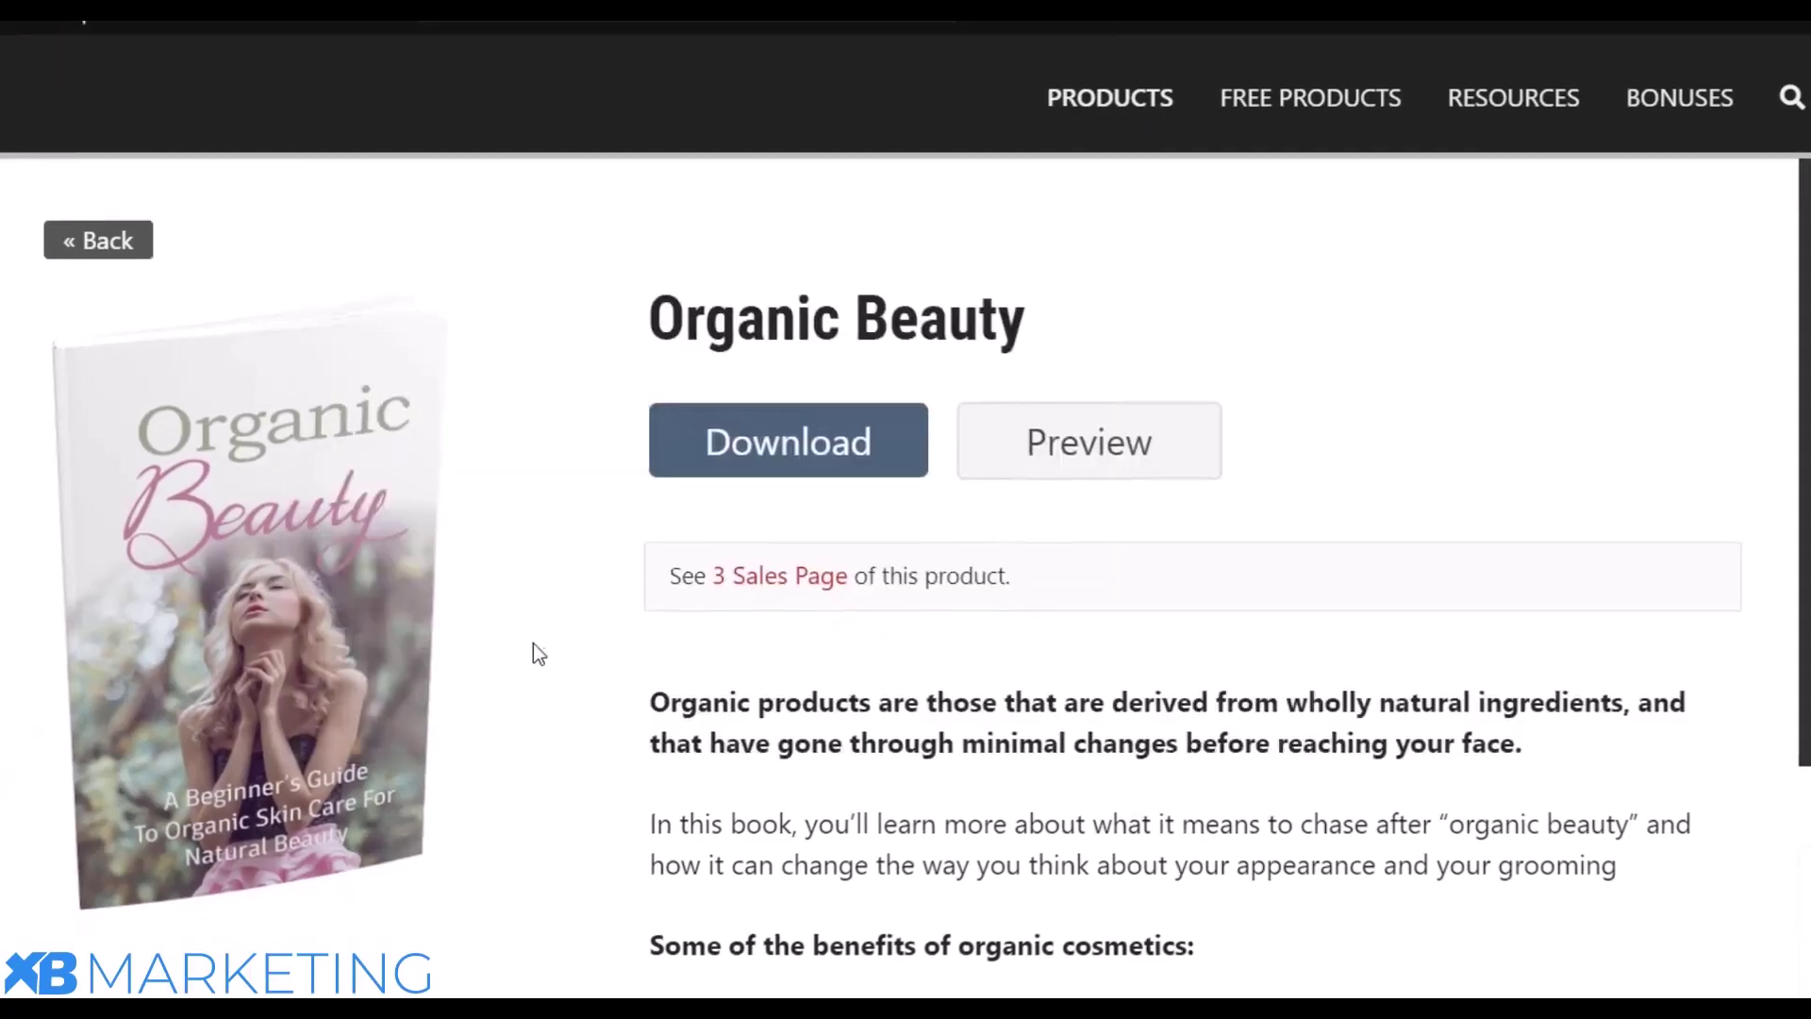
scroll(534, 647, "down", 6)
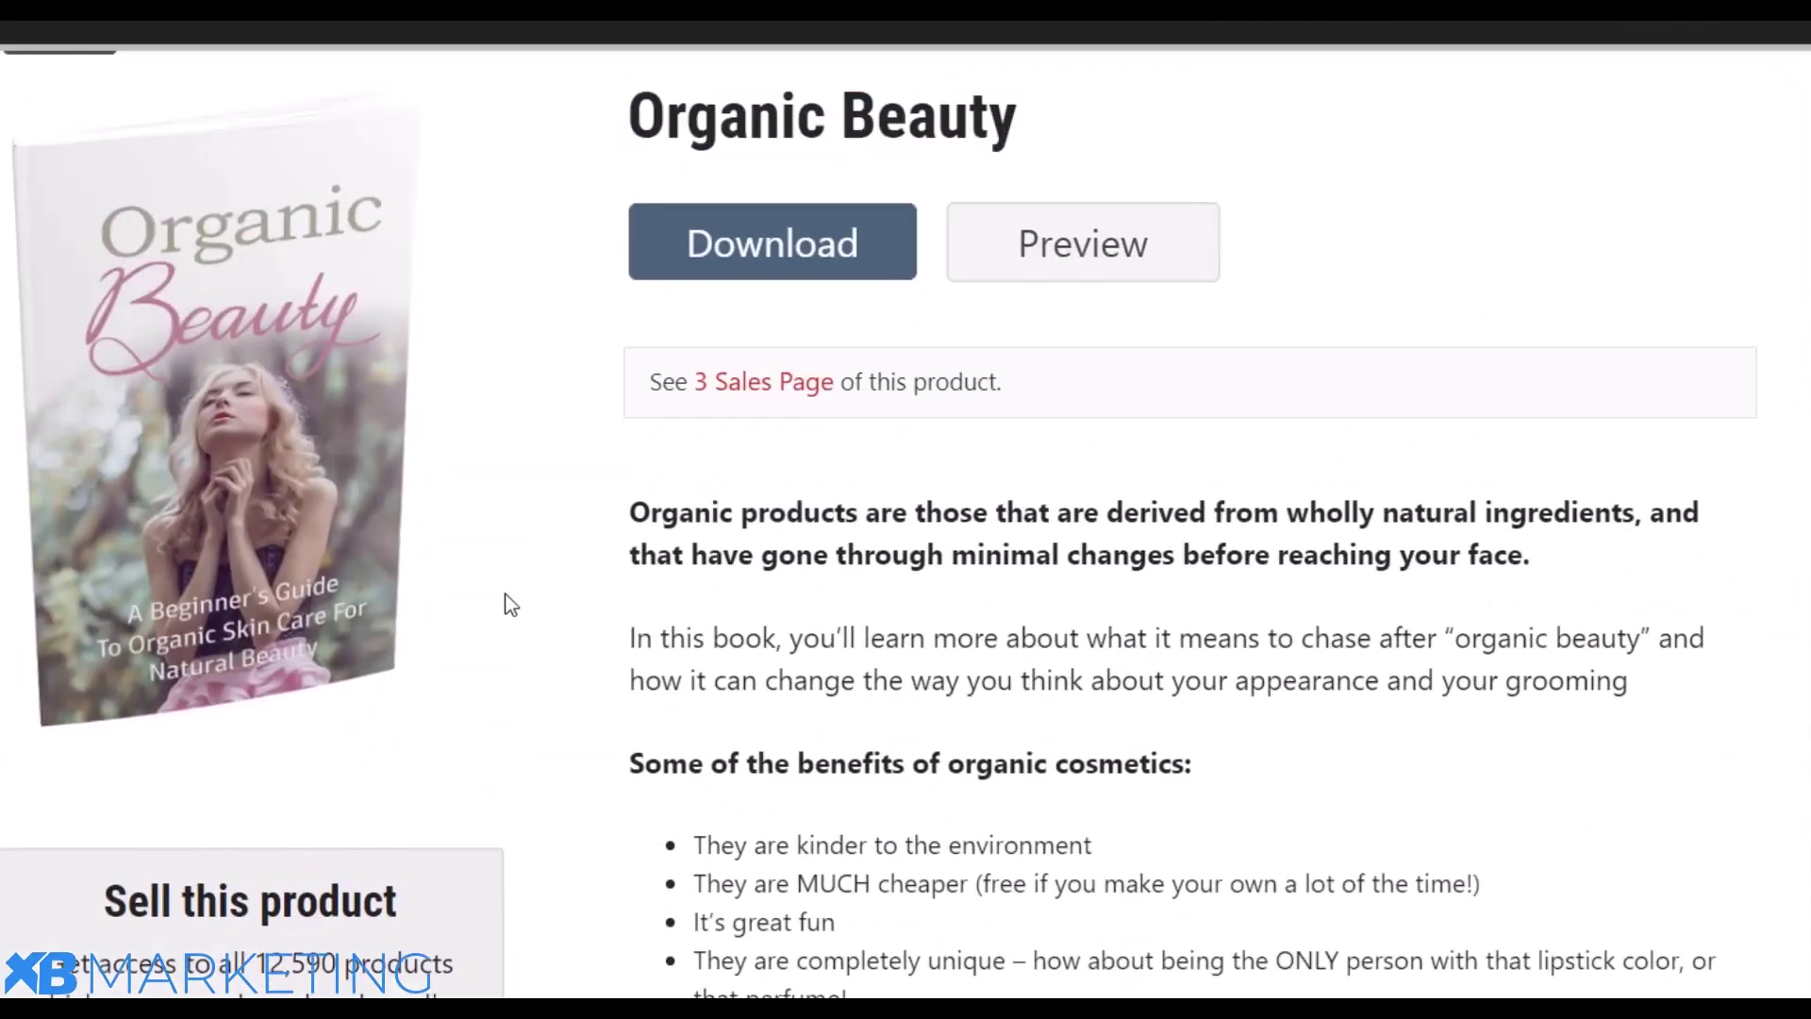
scroll(485, 350, "down", 3)
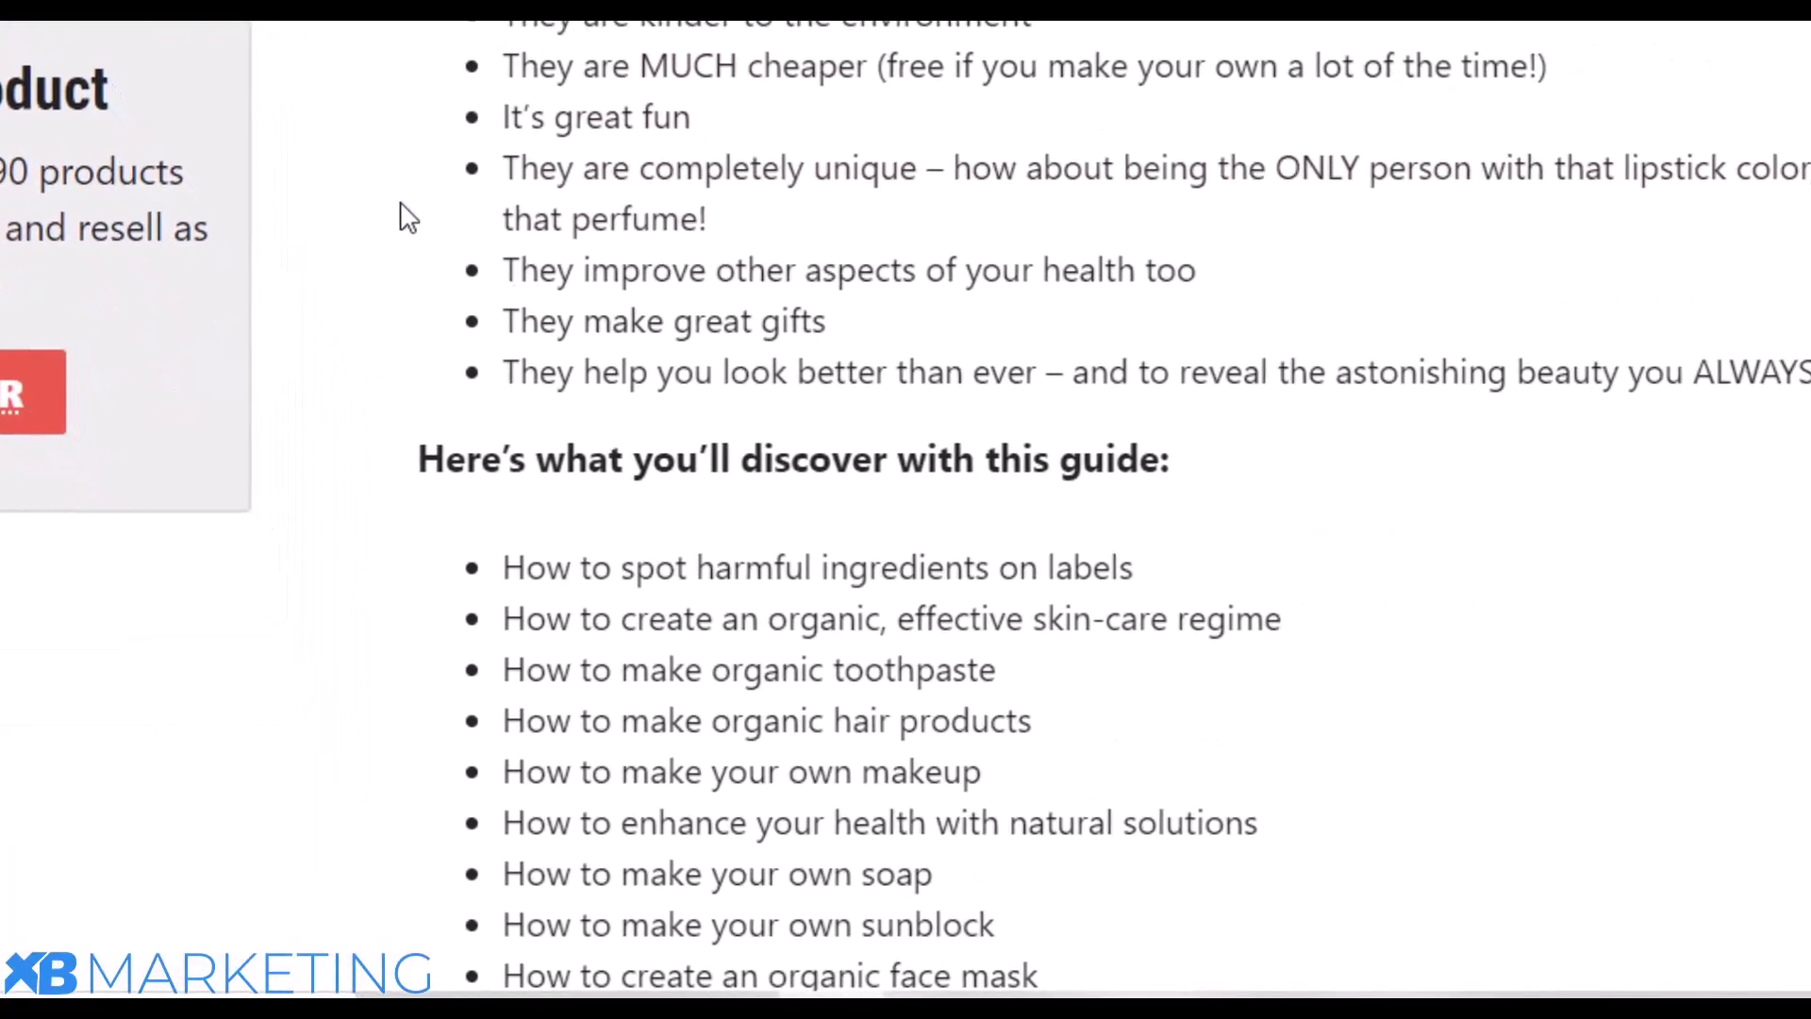
scroll(396, 207, "down", 2)
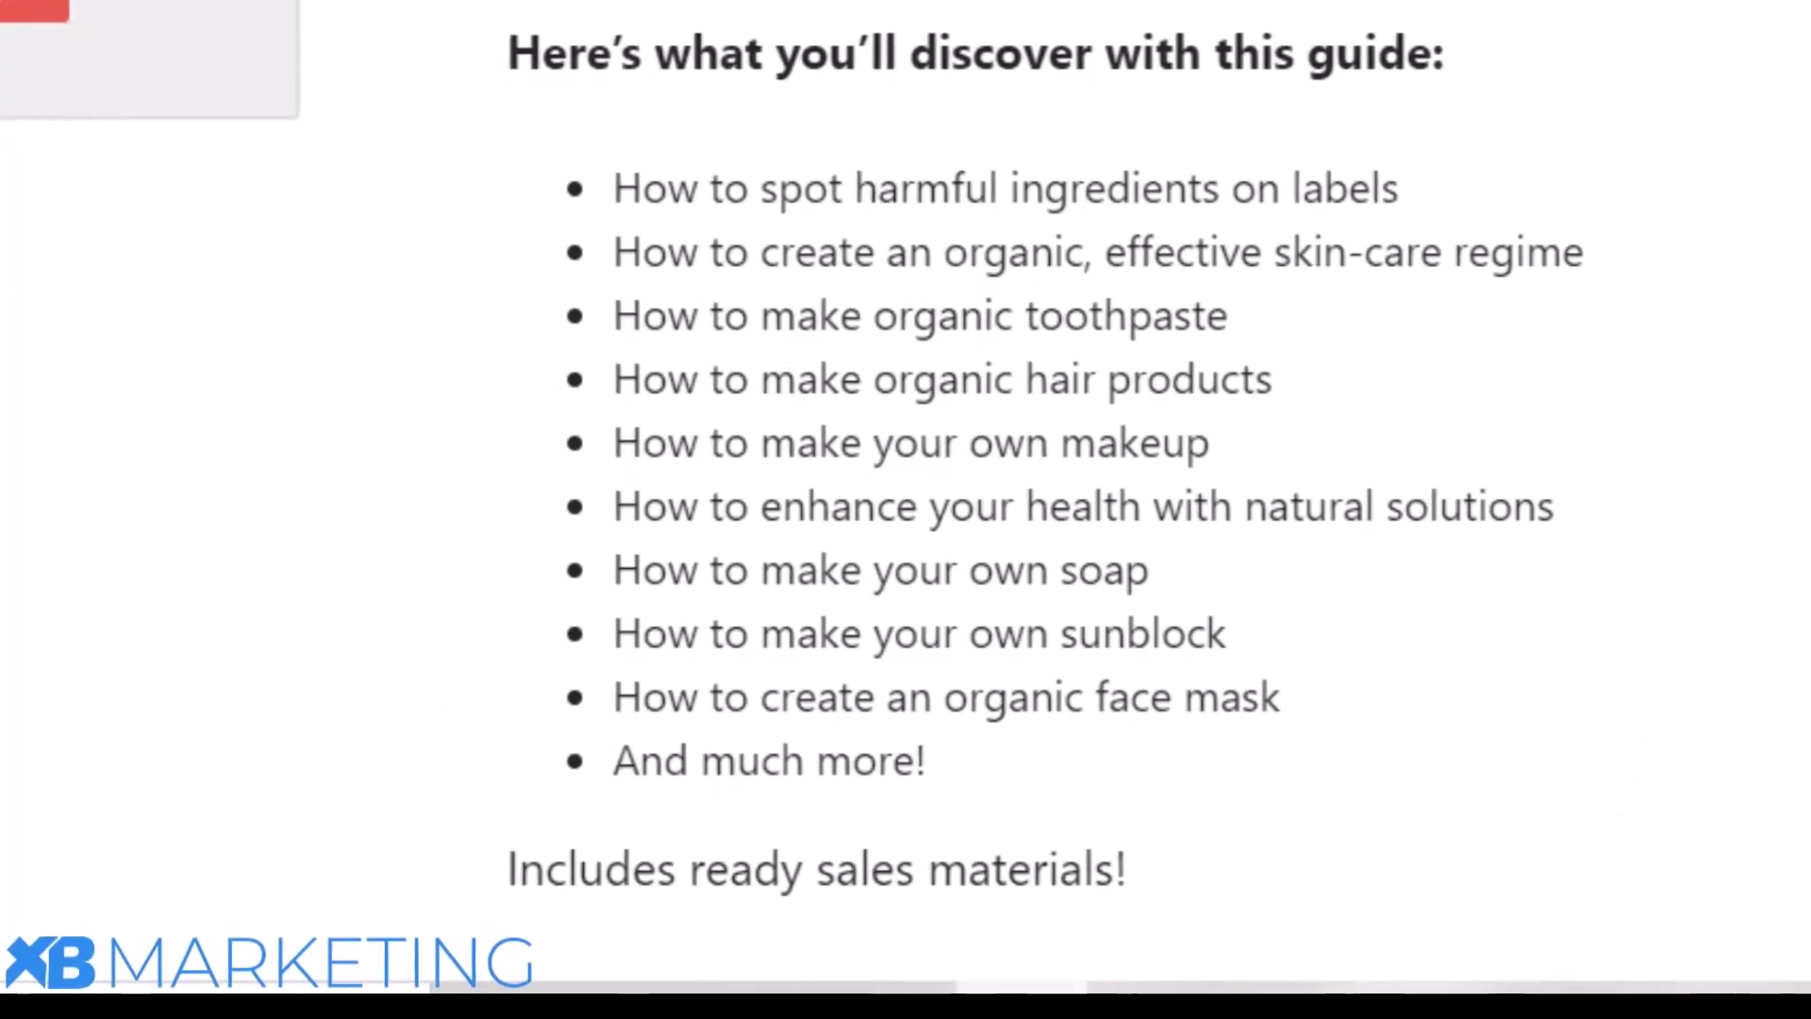
scroll(906, 471, "up", 5)
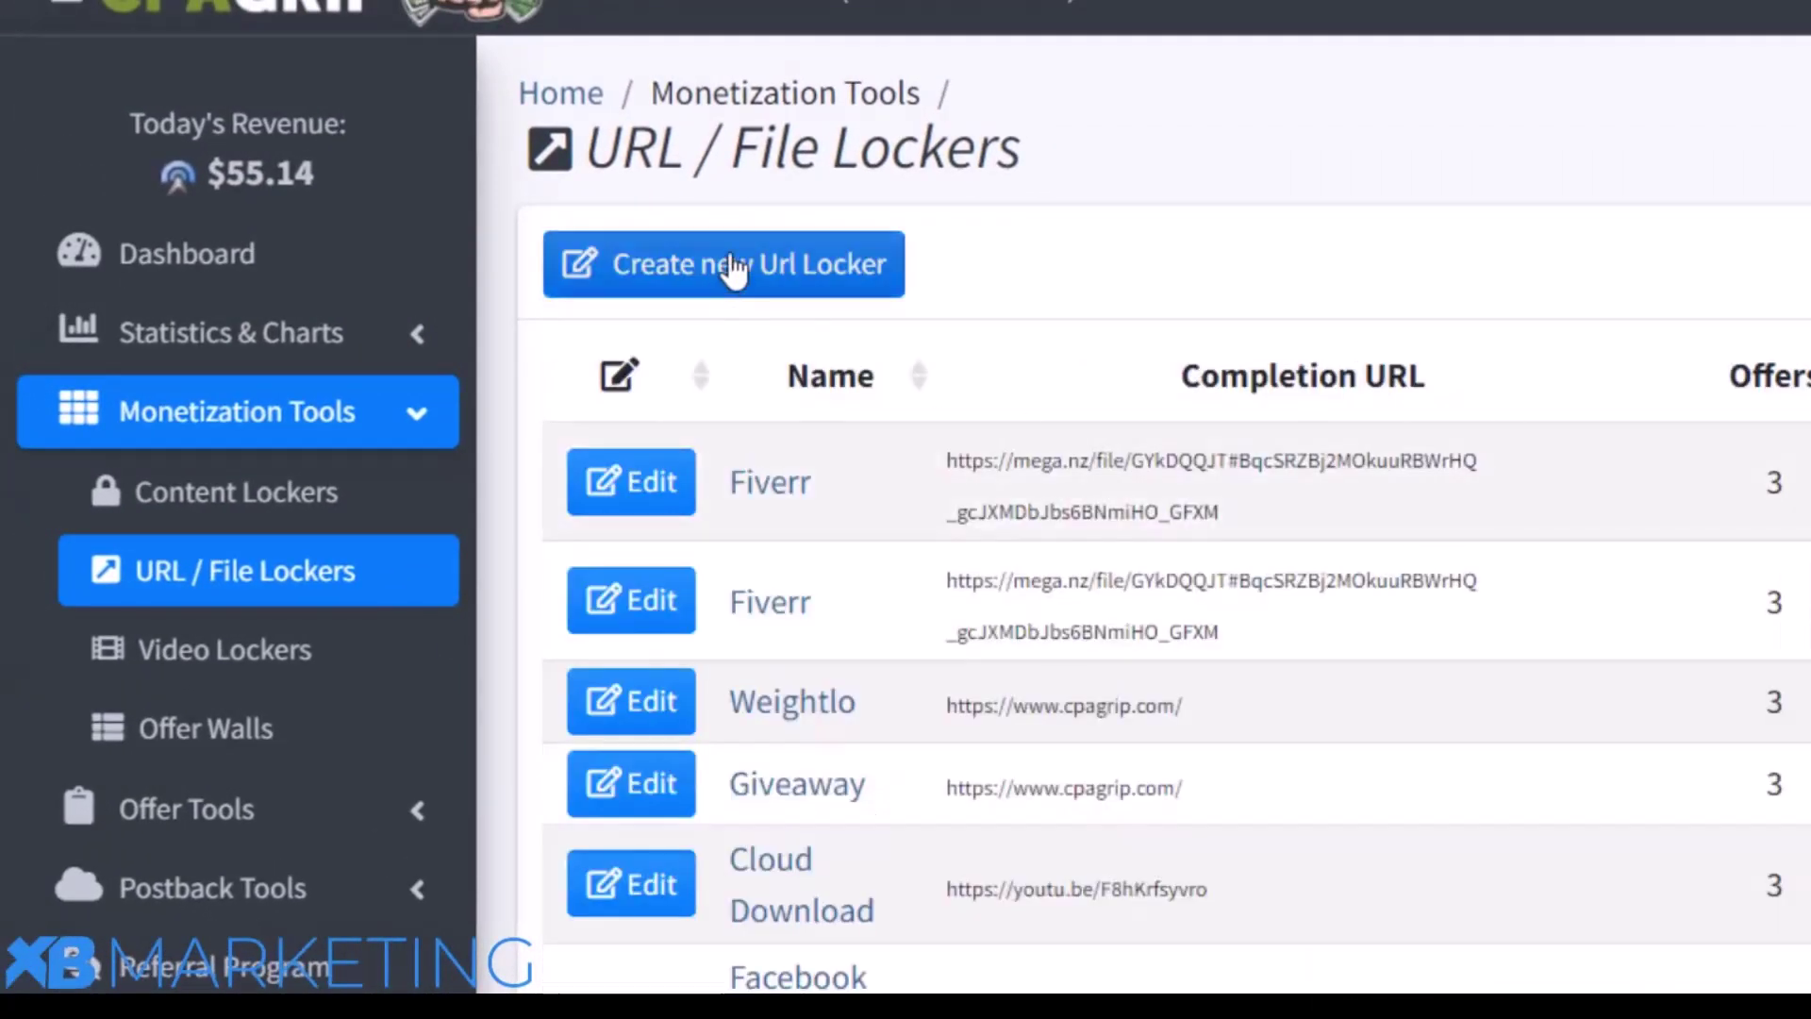
Step: Start a new URL locker in CPAGrip and look over the Organic Beauty download page and the locker's general settings
left_click(736, 275)
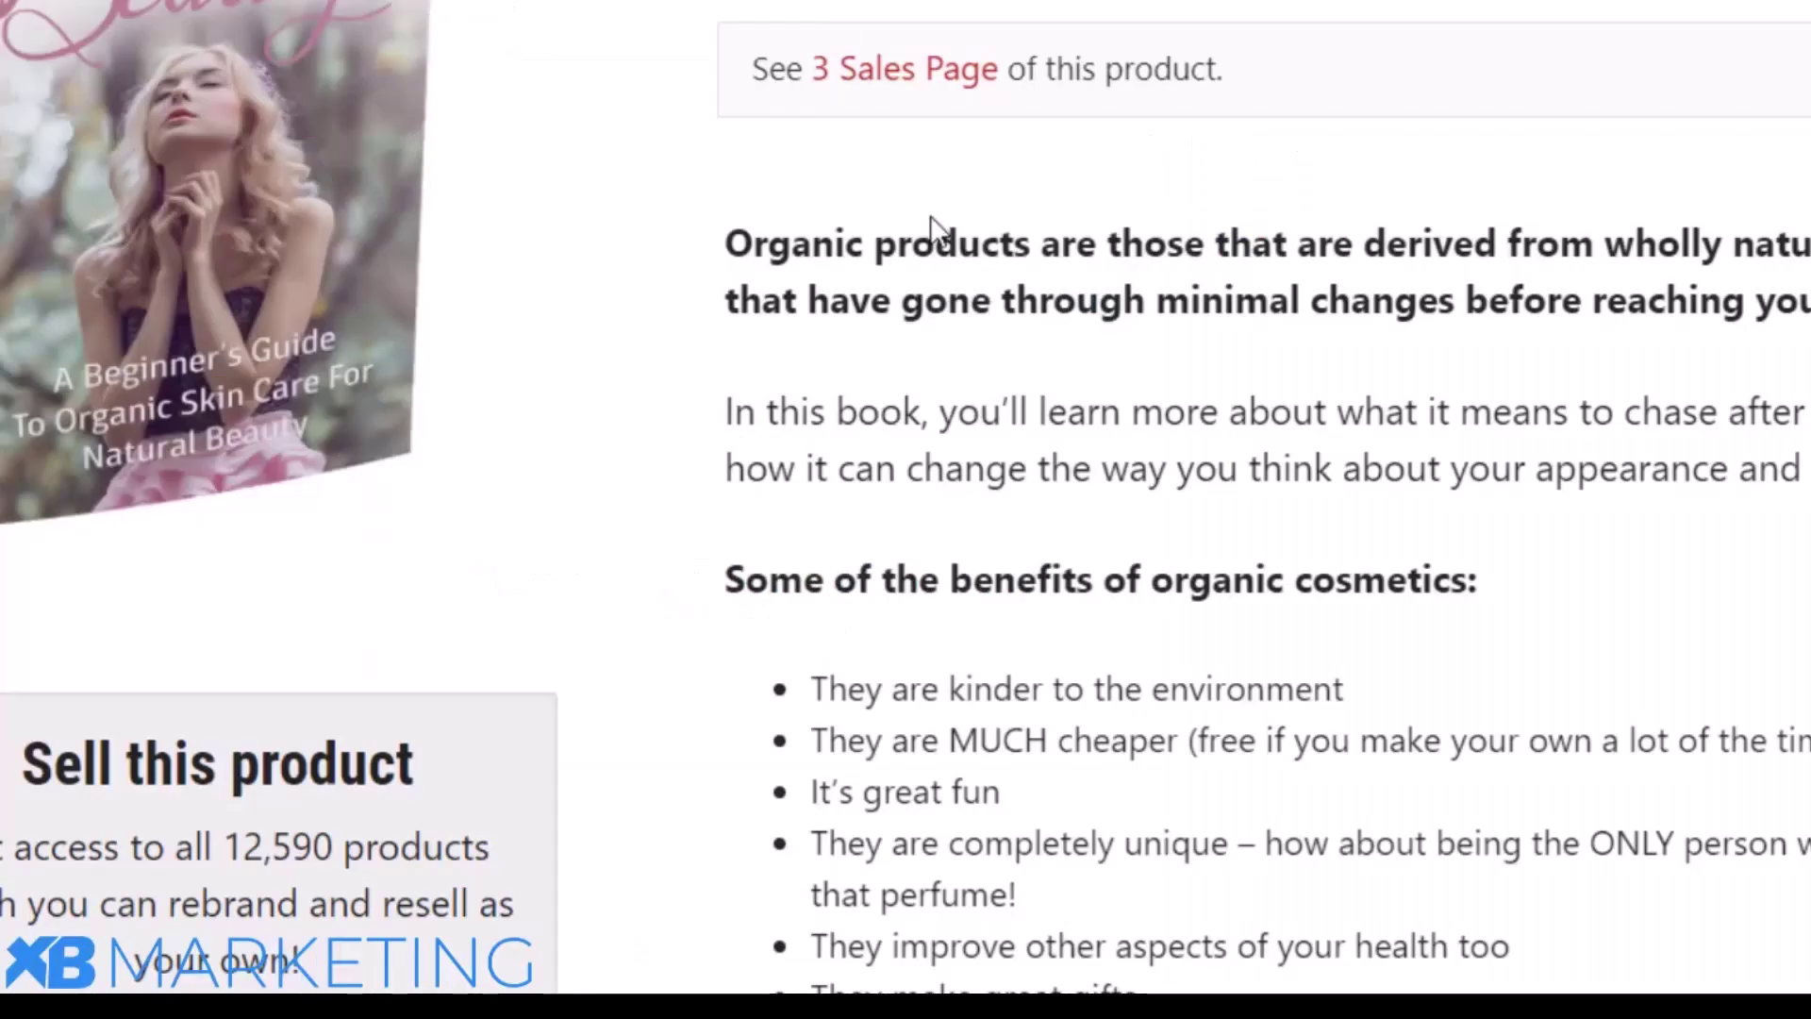
scroll(929, 227, "up", 2)
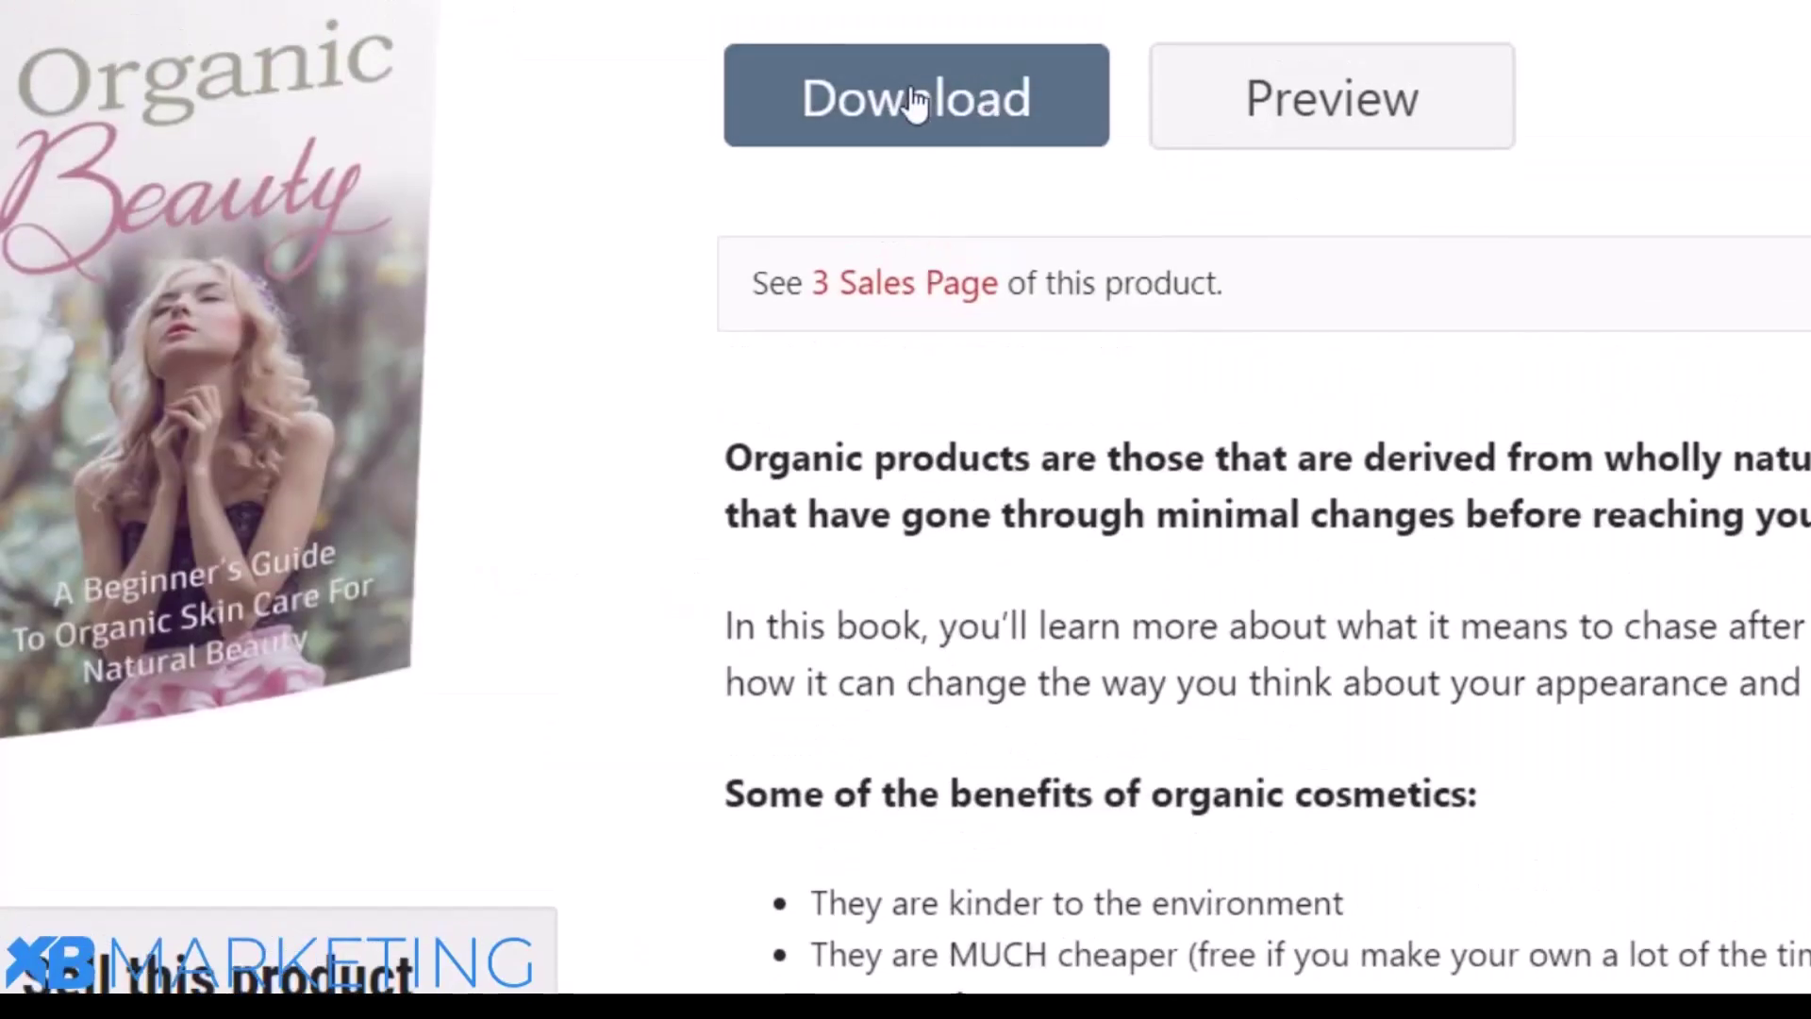
scroll(988, 36, "up", 3)
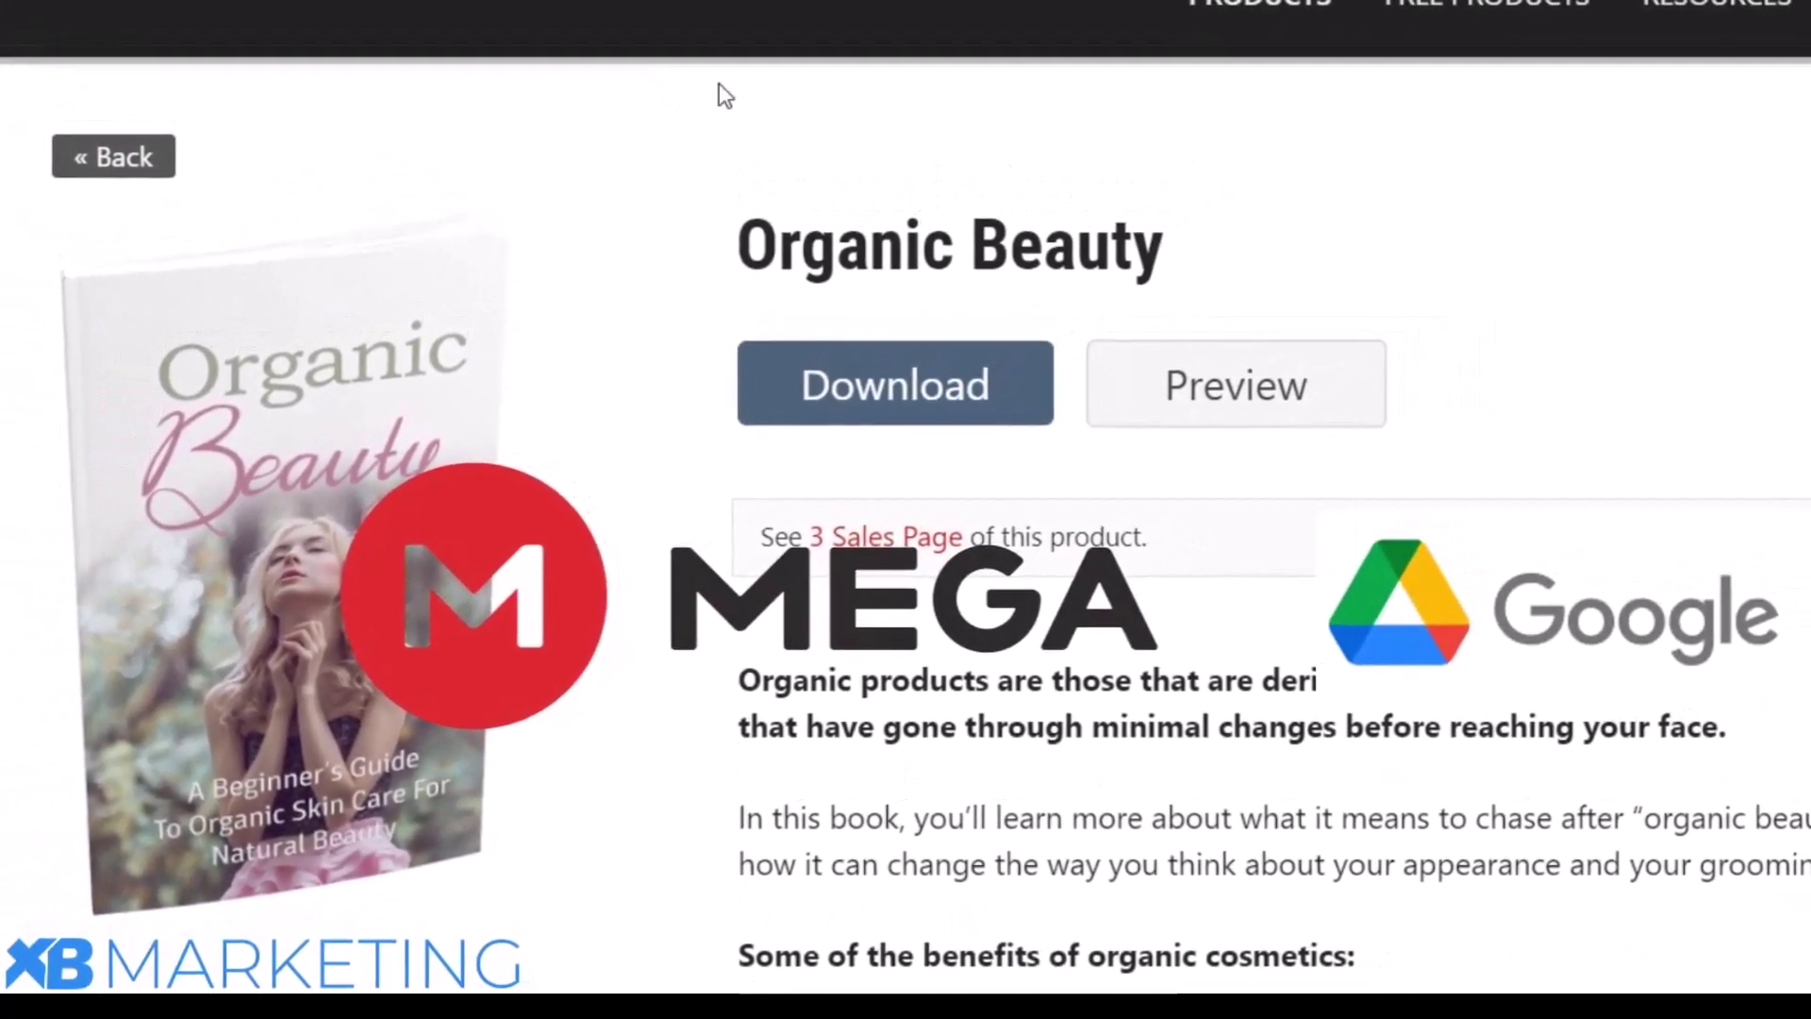
mouse_move(1169, 69)
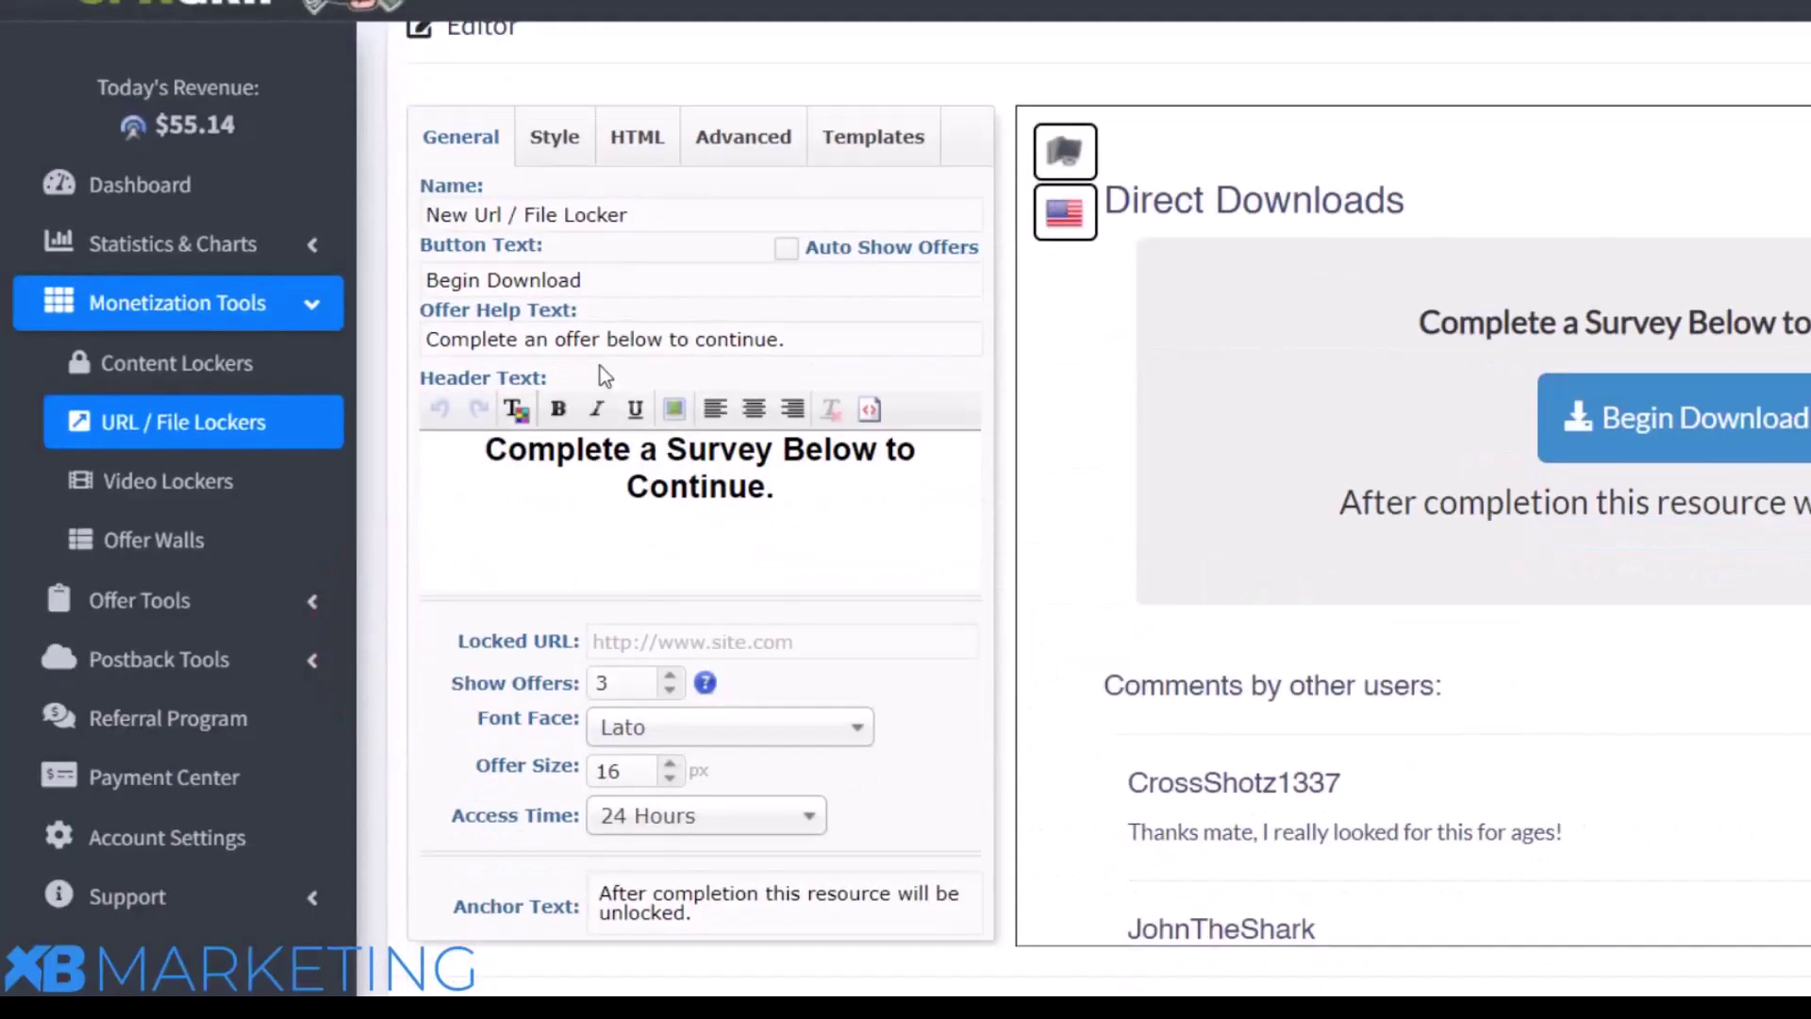
scroll(604, 378, "up", 2)
scroll(566, 584, "down", 2)
scroll(732, 649, "up", 2)
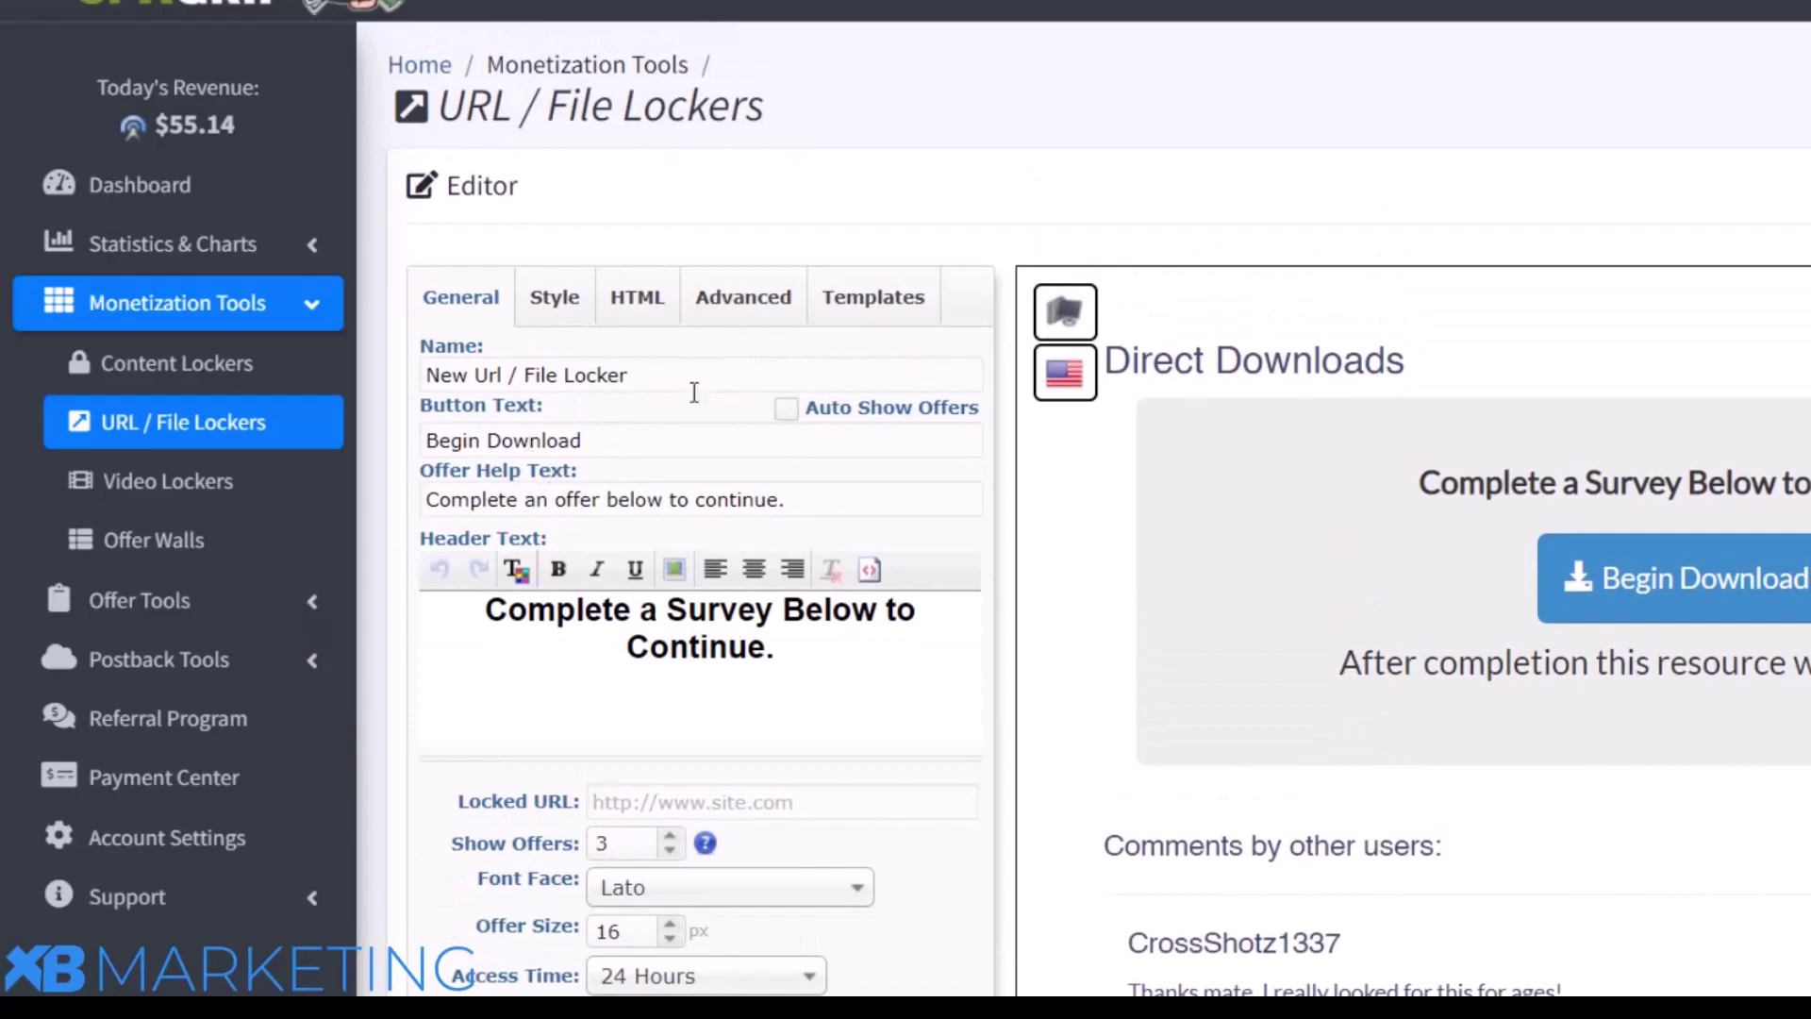
Step: Browse the locker templates and apply the Glacier template to the new URL locker
left_click(877, 300)
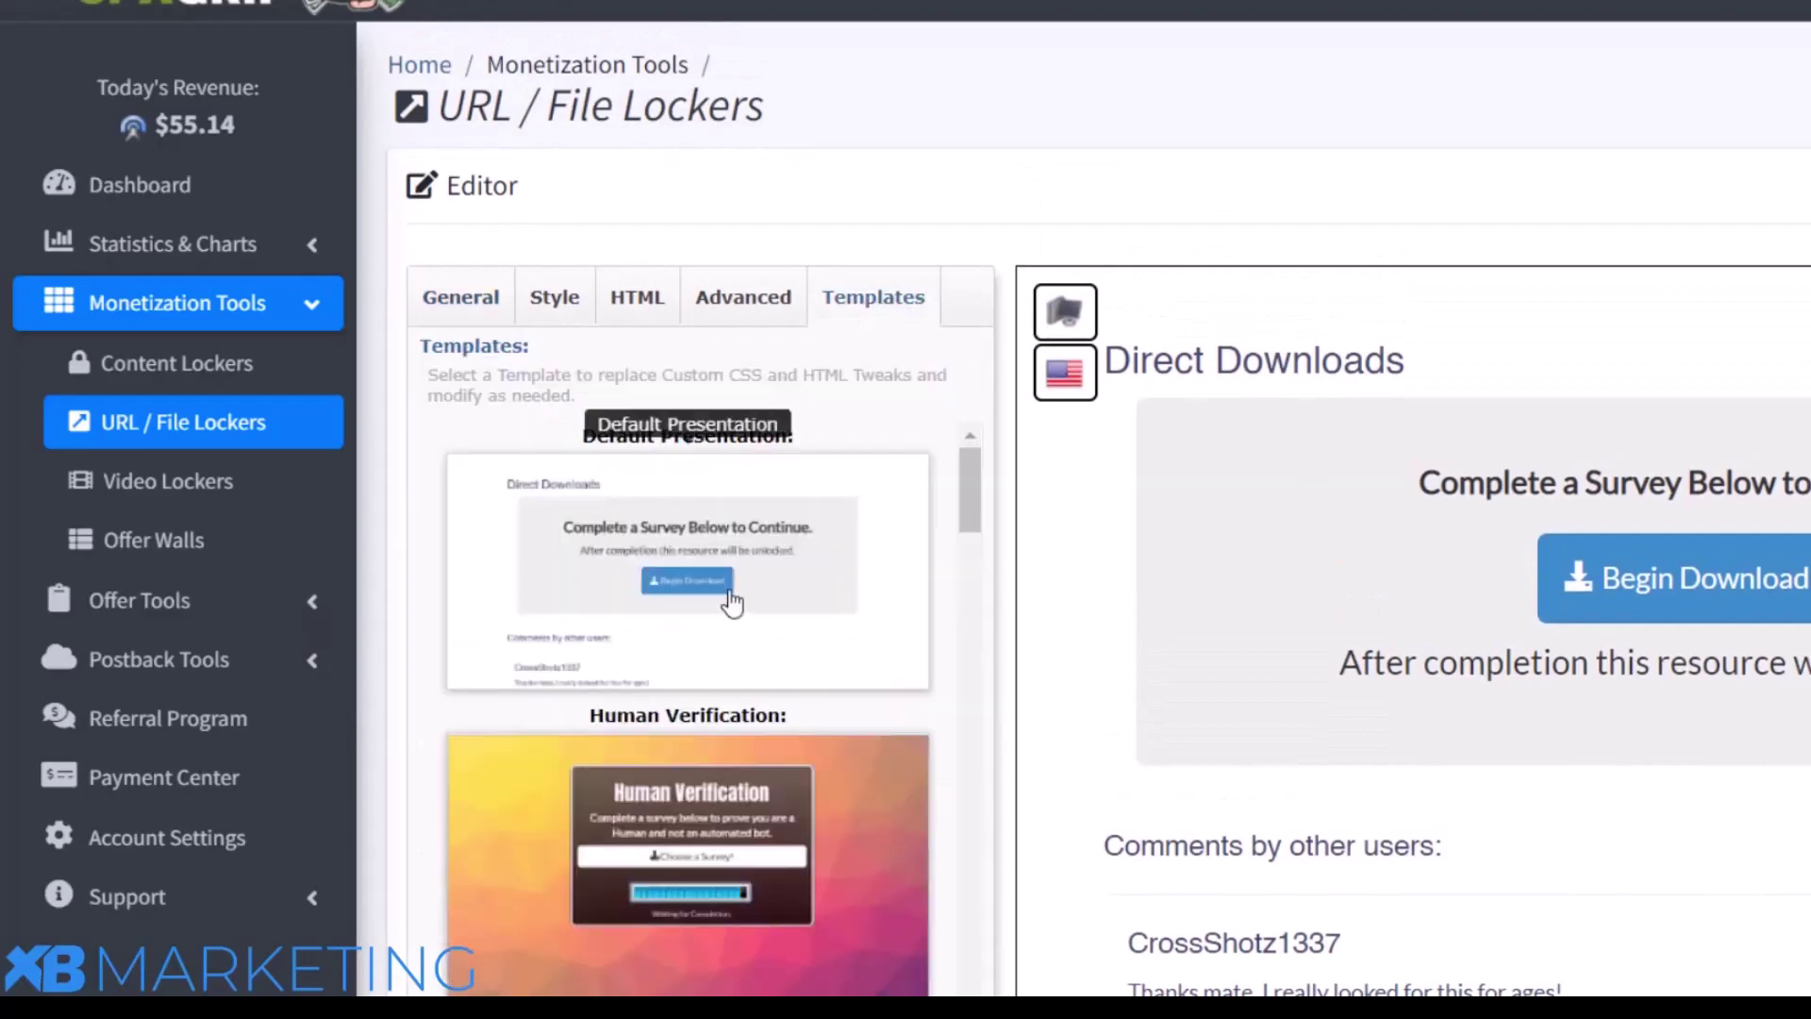
scroll(732, 723, "down", 3)
scroll(715, 680, "down", 4)
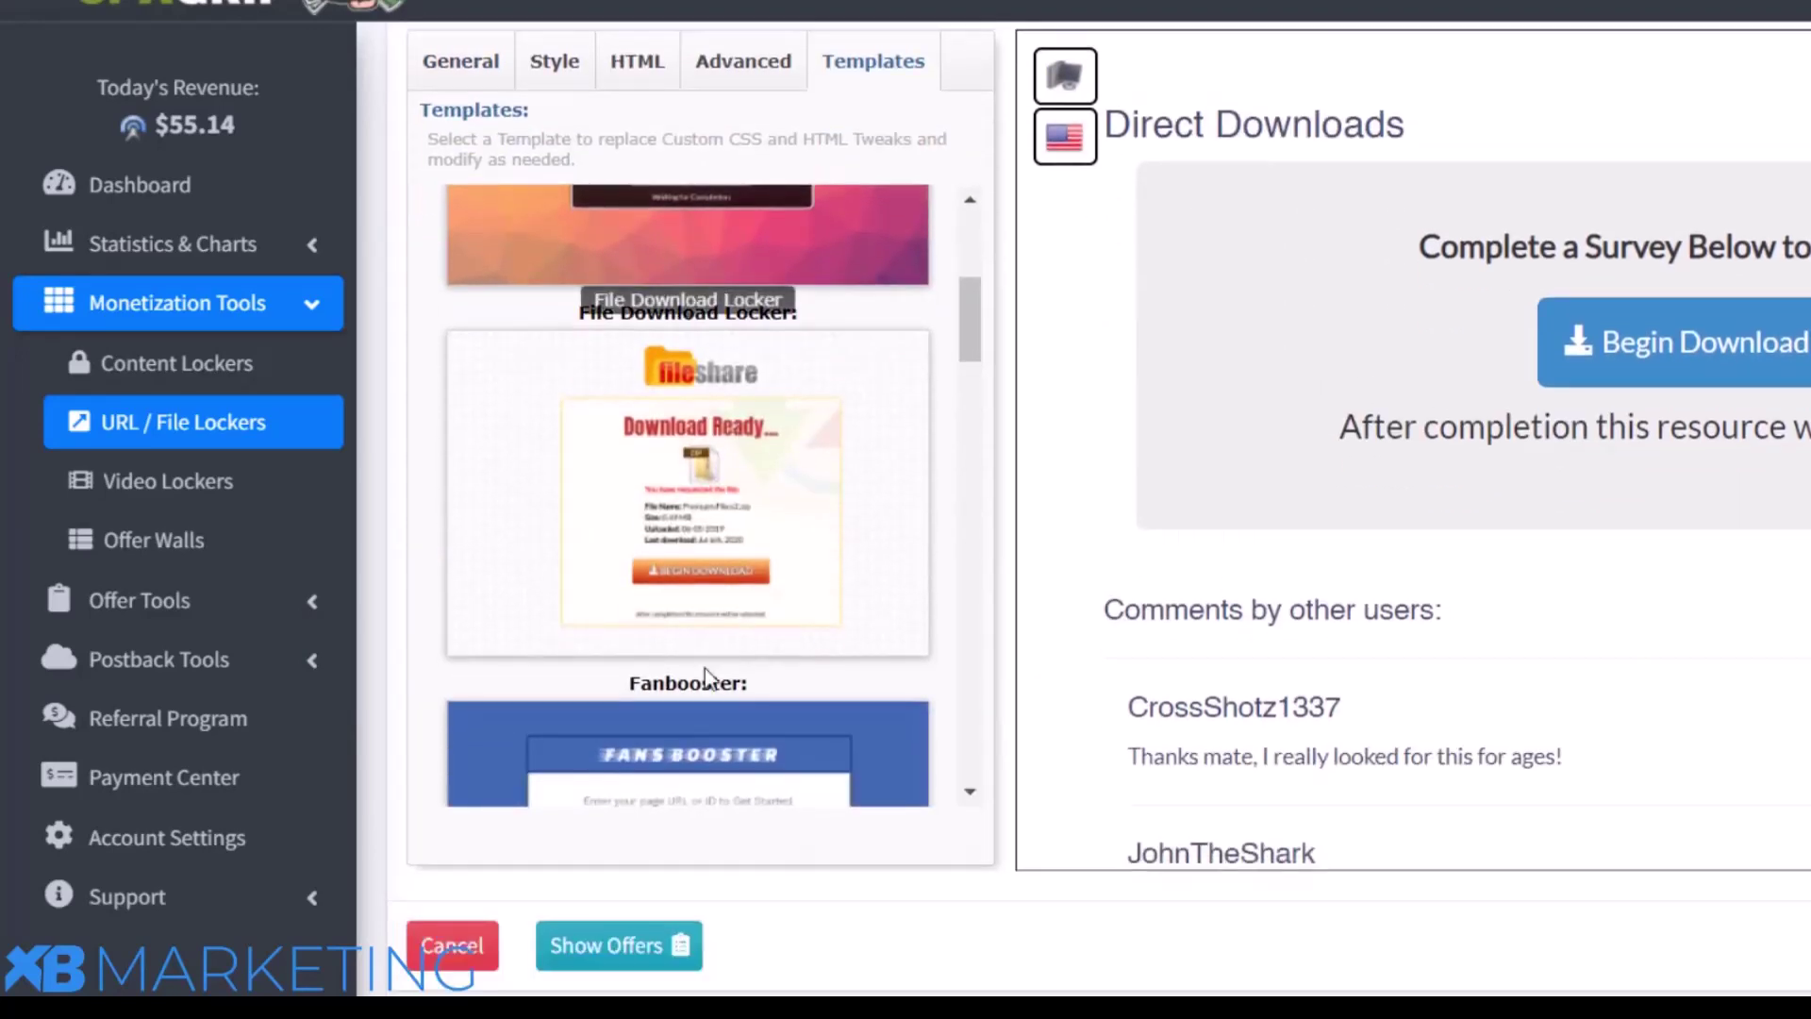
scroll(717, 573, "down", 5)
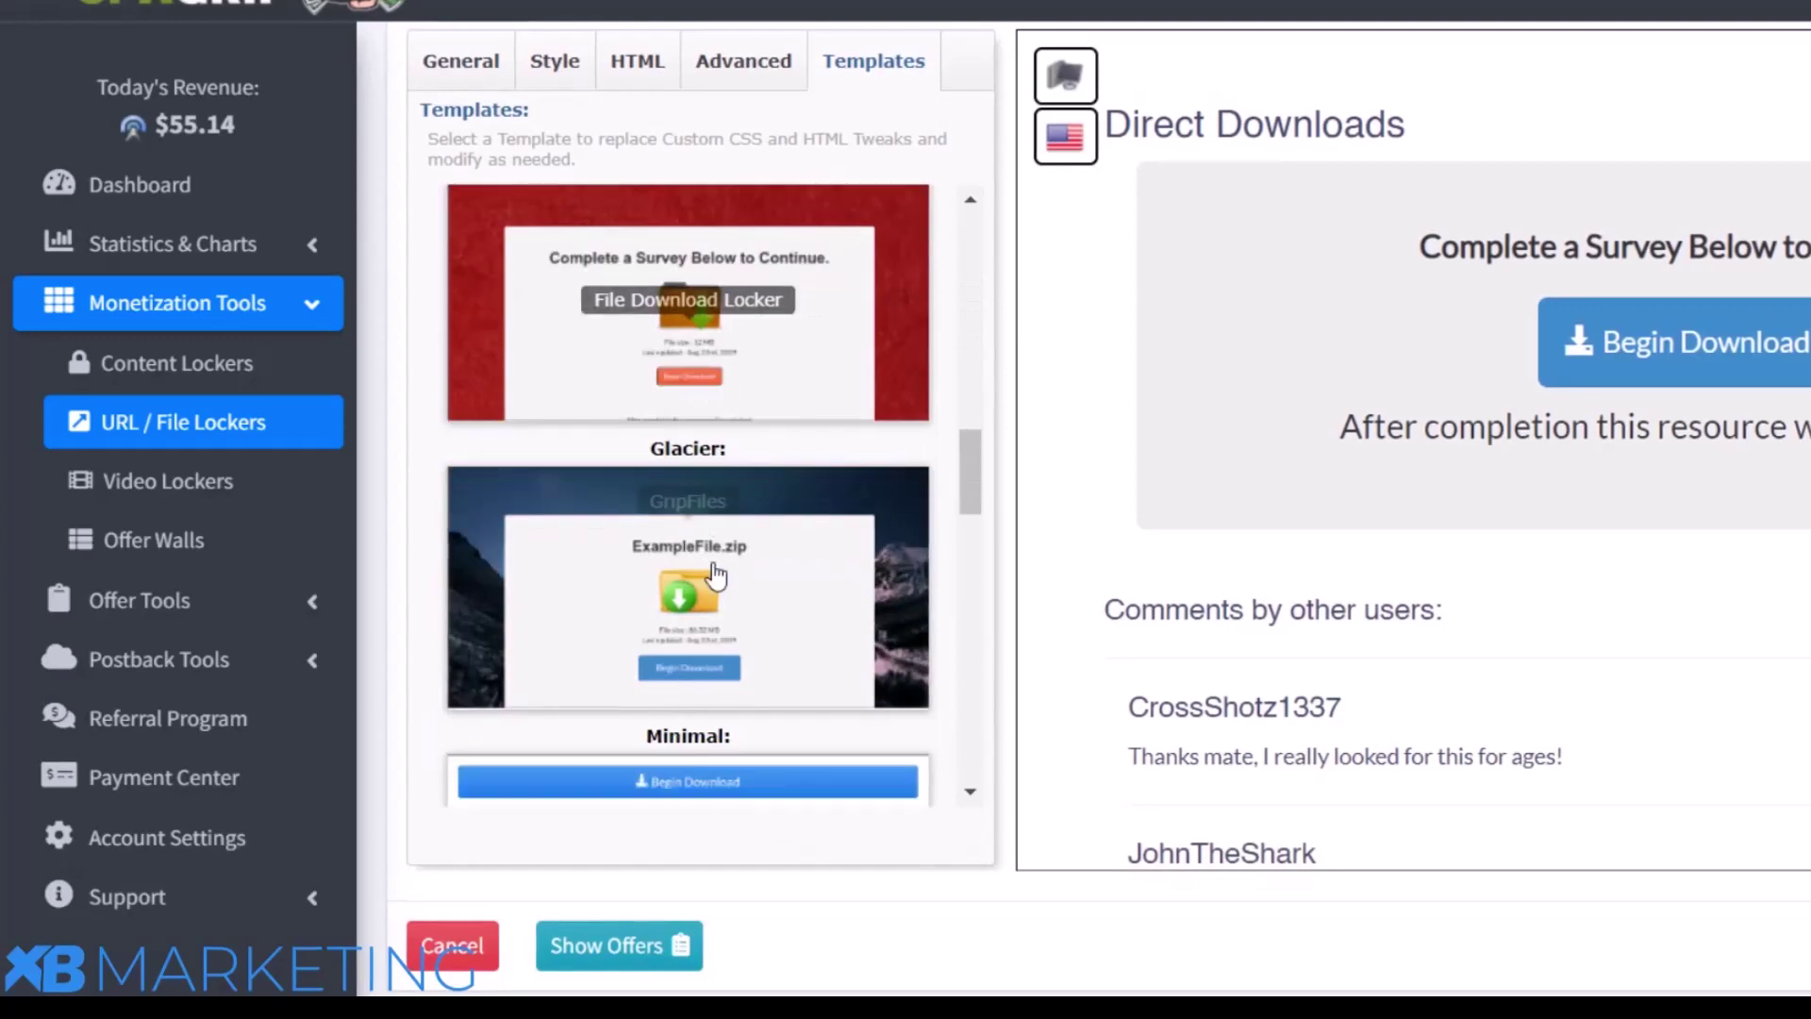
left_click(719, 347)
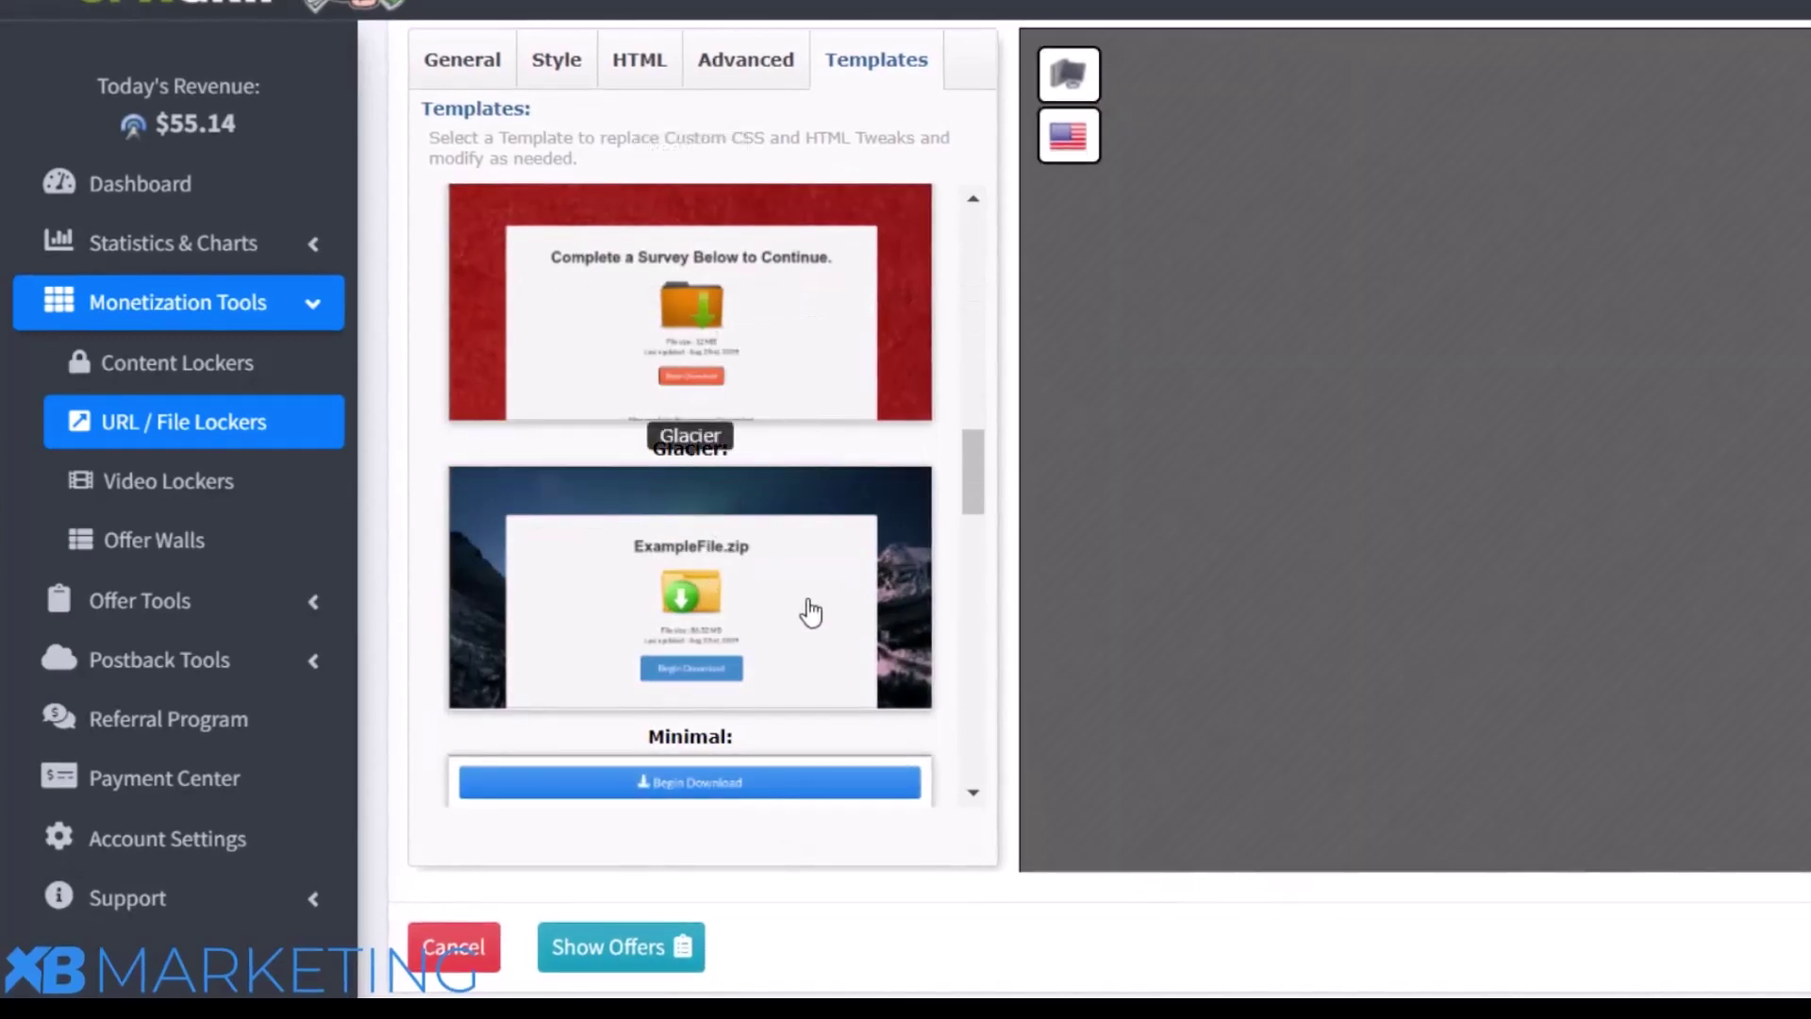
left_click(811, 614)
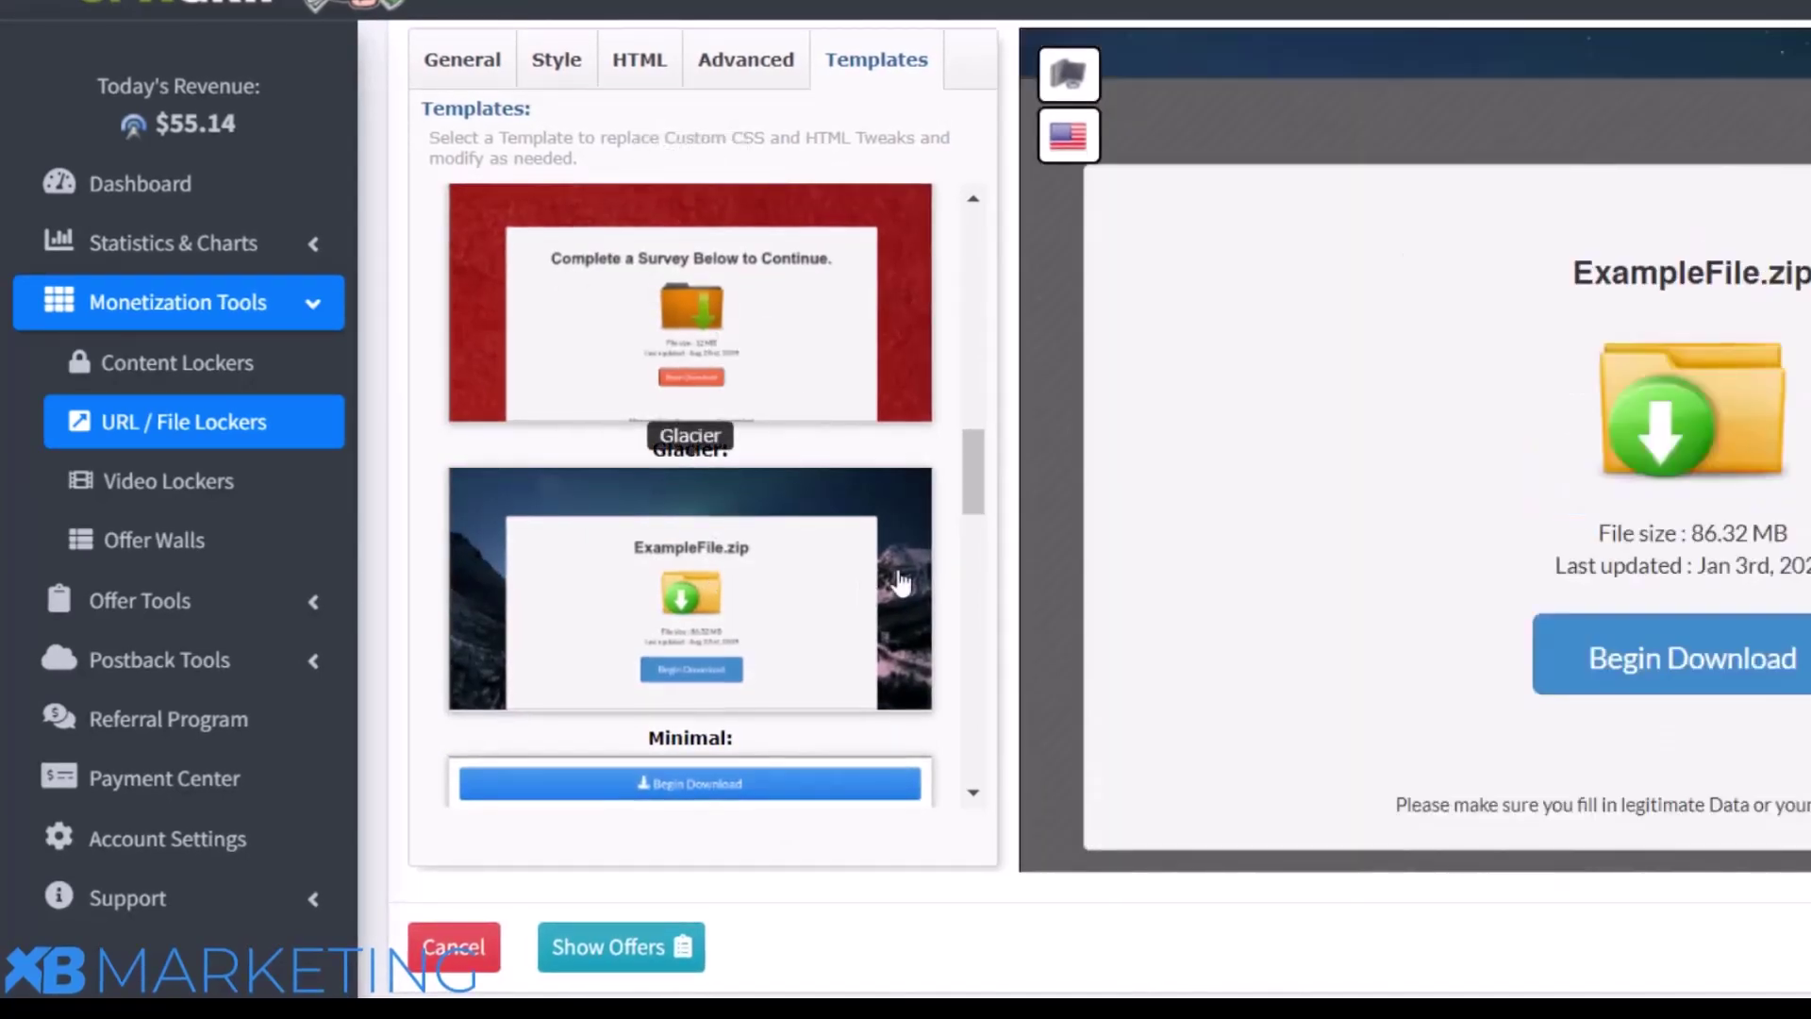
Step: Check the locker's advanced settings, including the number of leads required, and return to its general settings
scroll(788, 388, "up", 6)
left_click(763, 334)
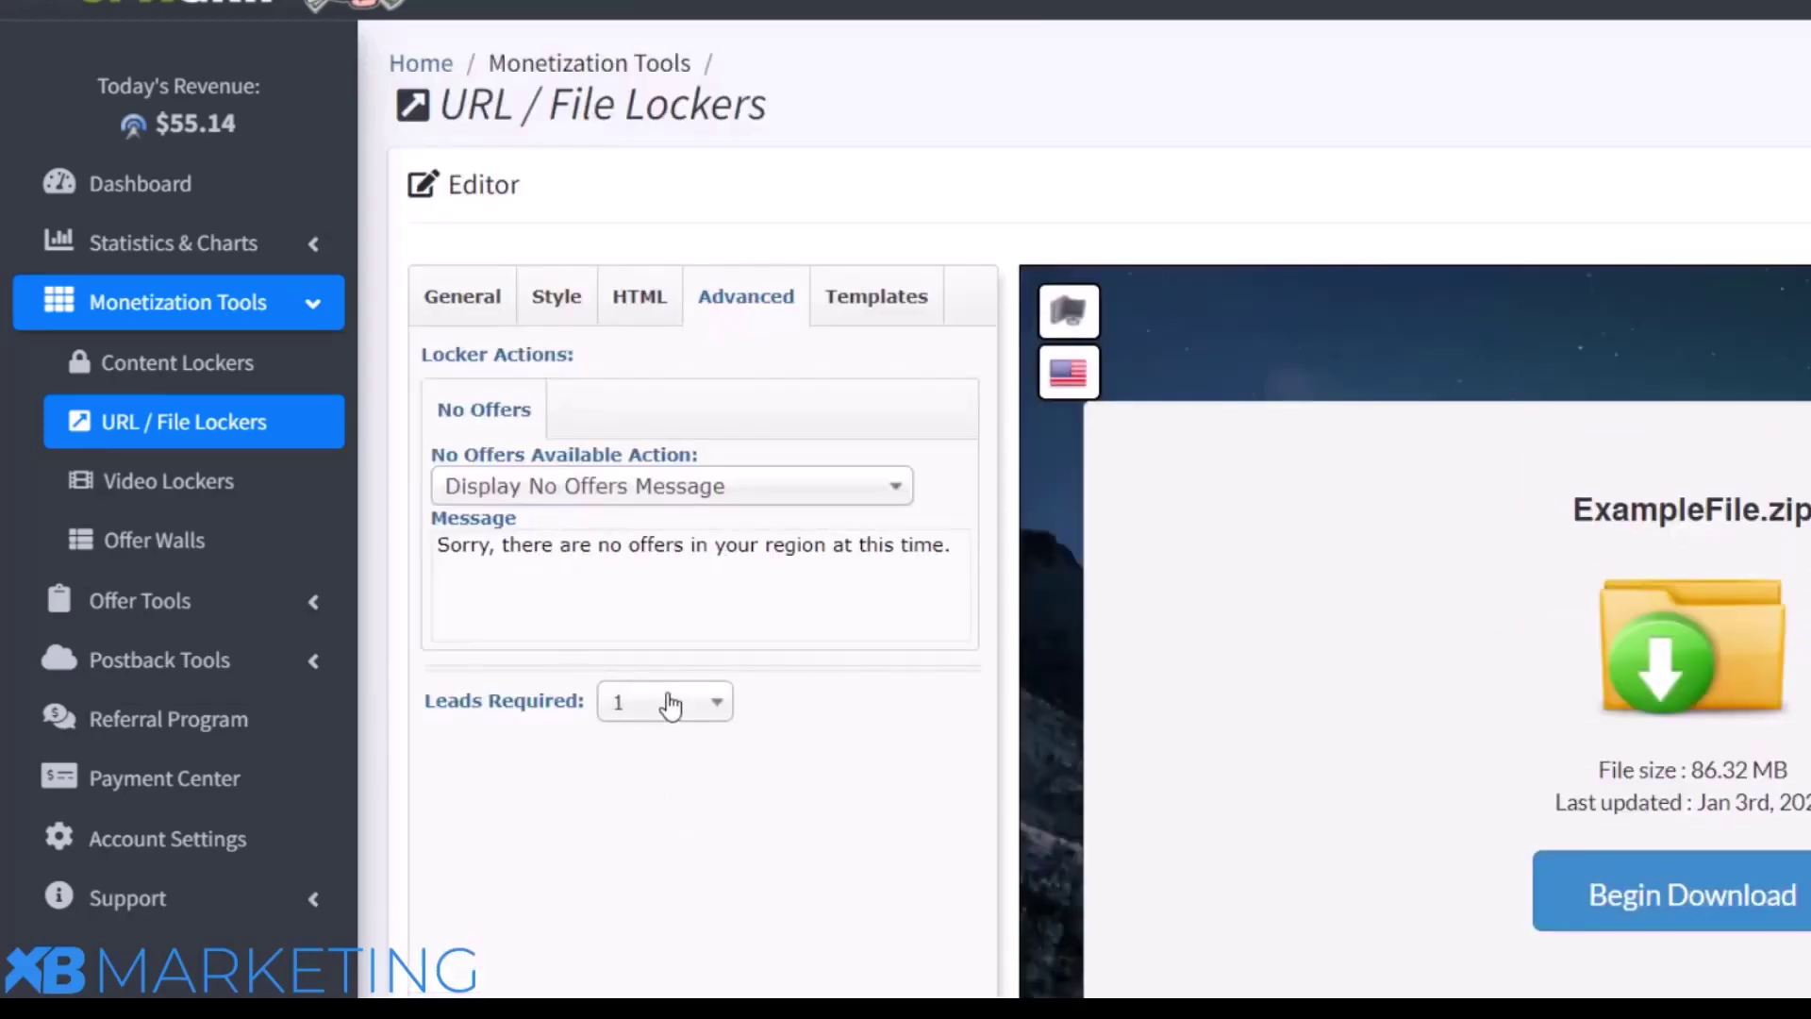
left_click(640, 714)
left_click(459, 311)
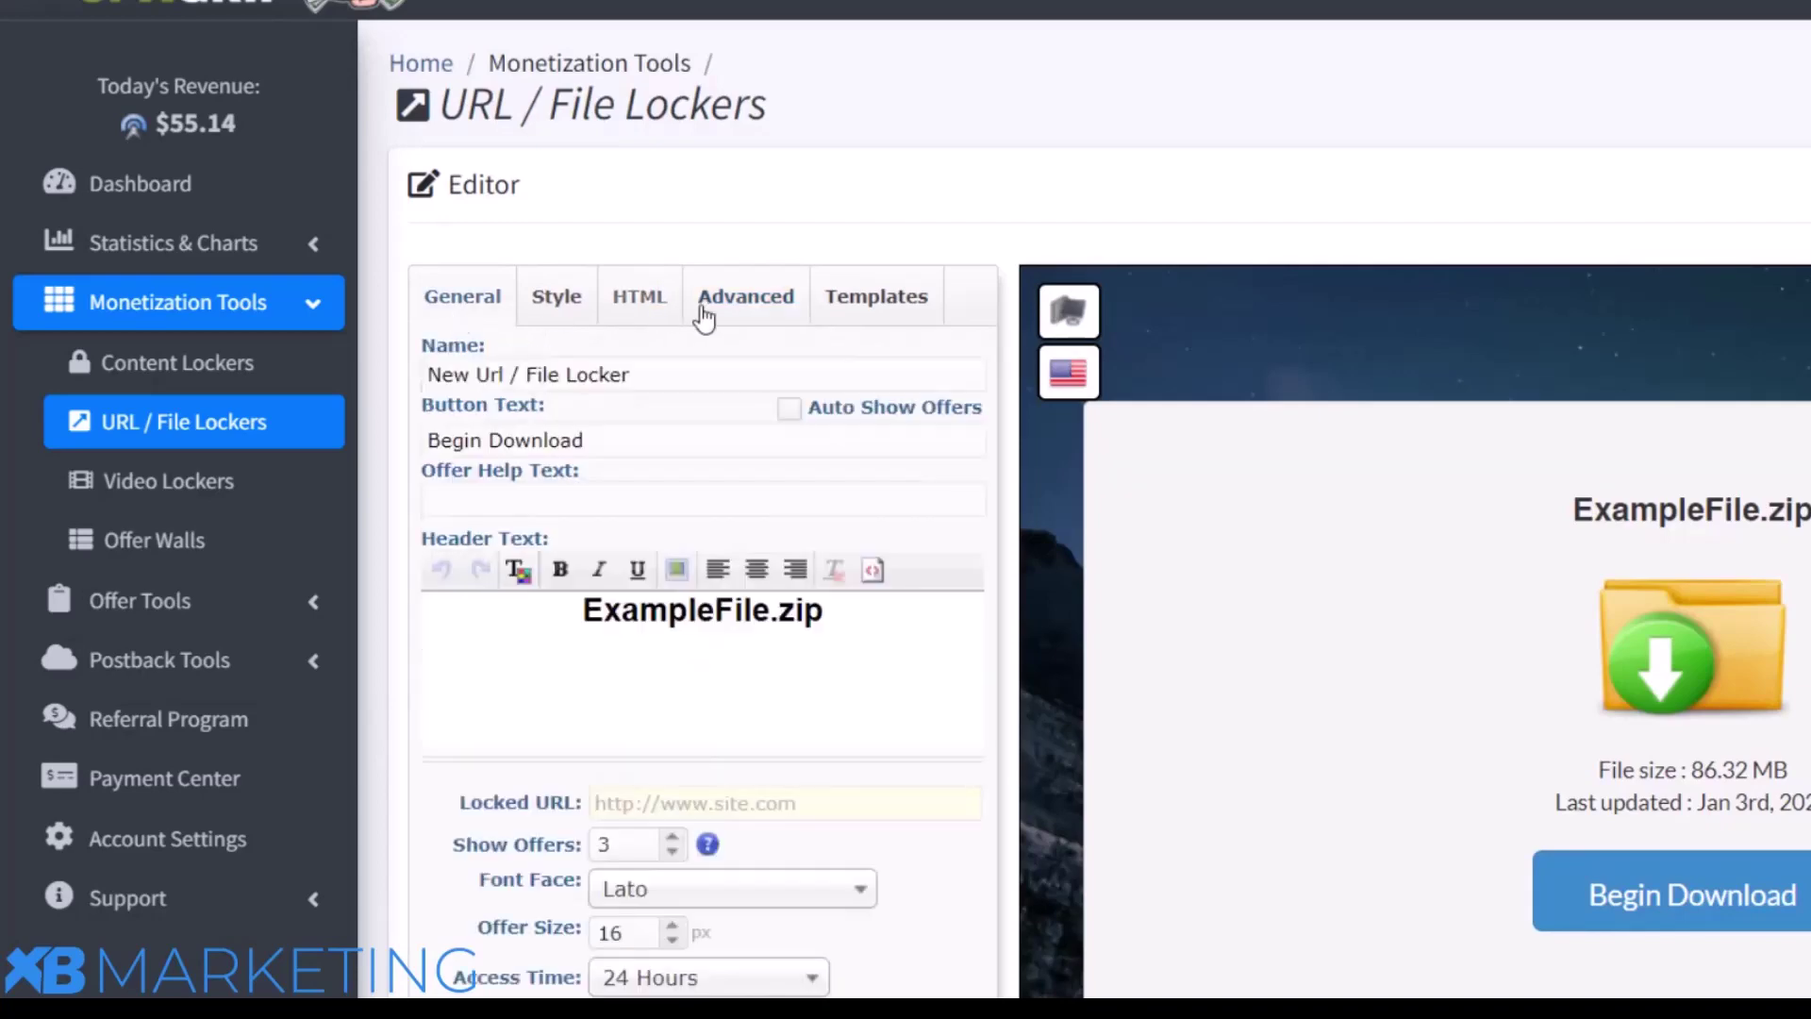
scroll(1528, 773, "down", 1)
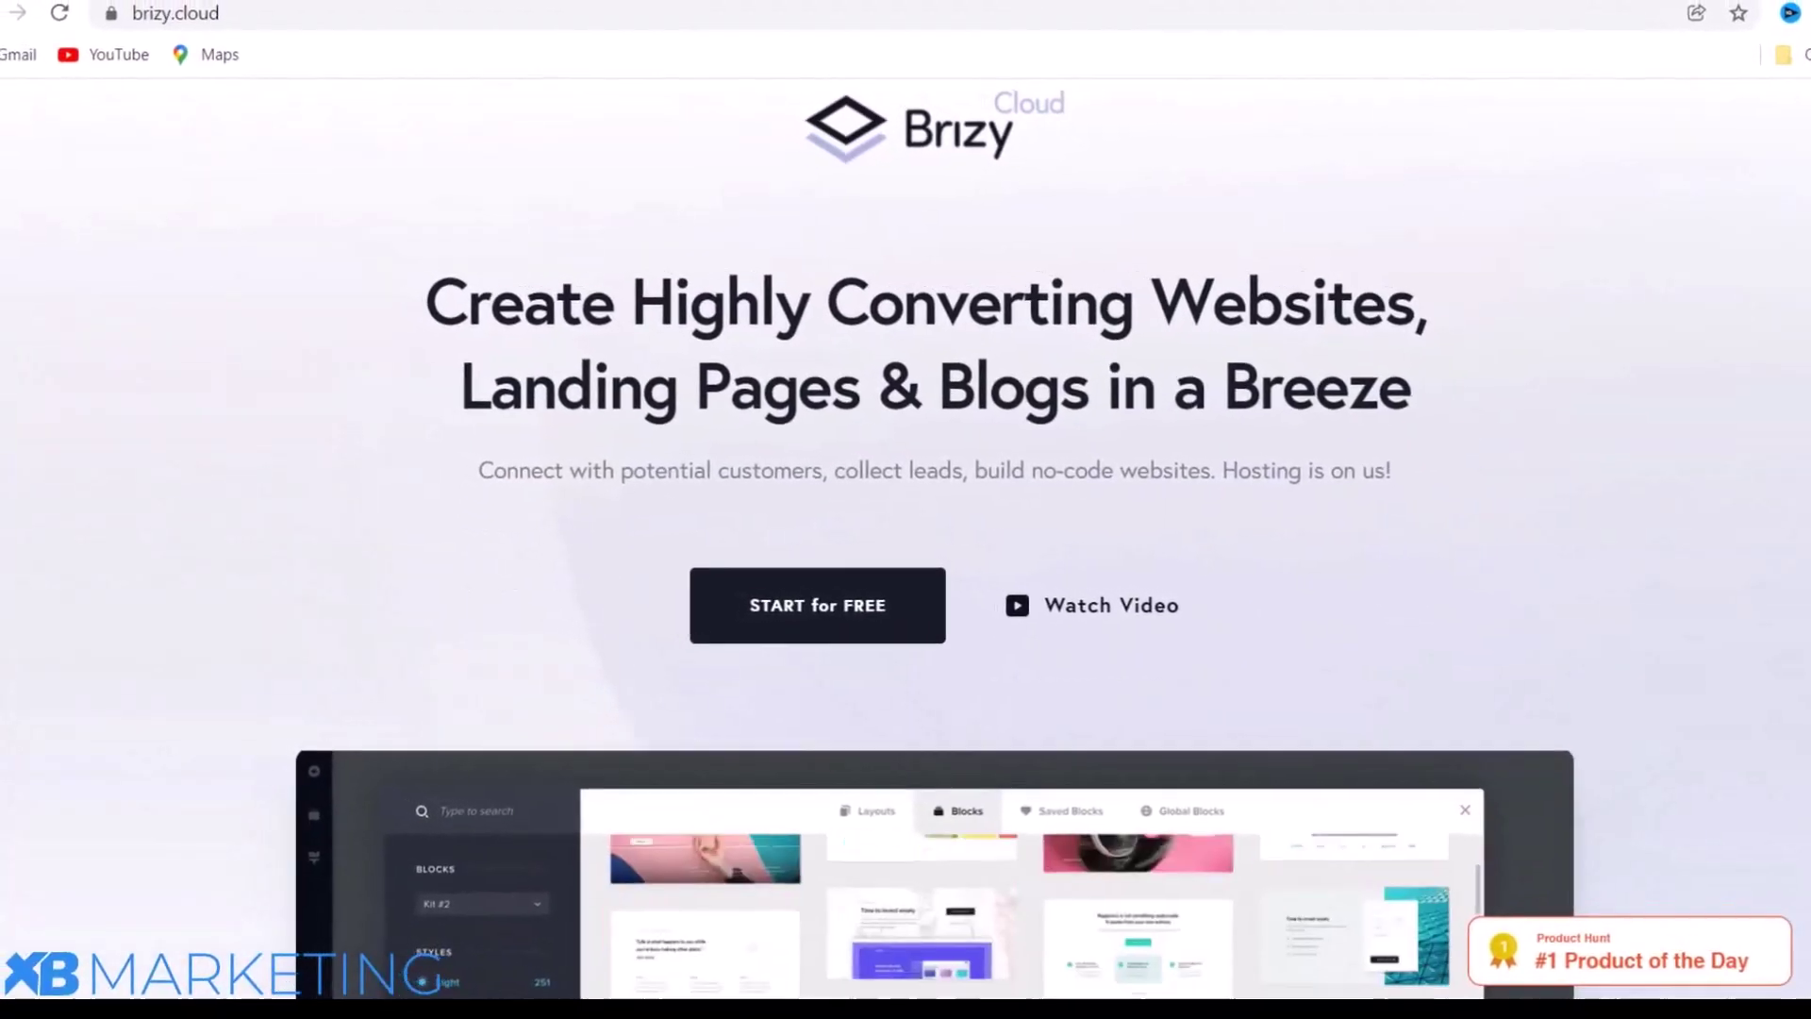
Step: Switch to the Brizy Cloud site and look over its home page for building landing pages
scroll(1113, 232, "down", 3)
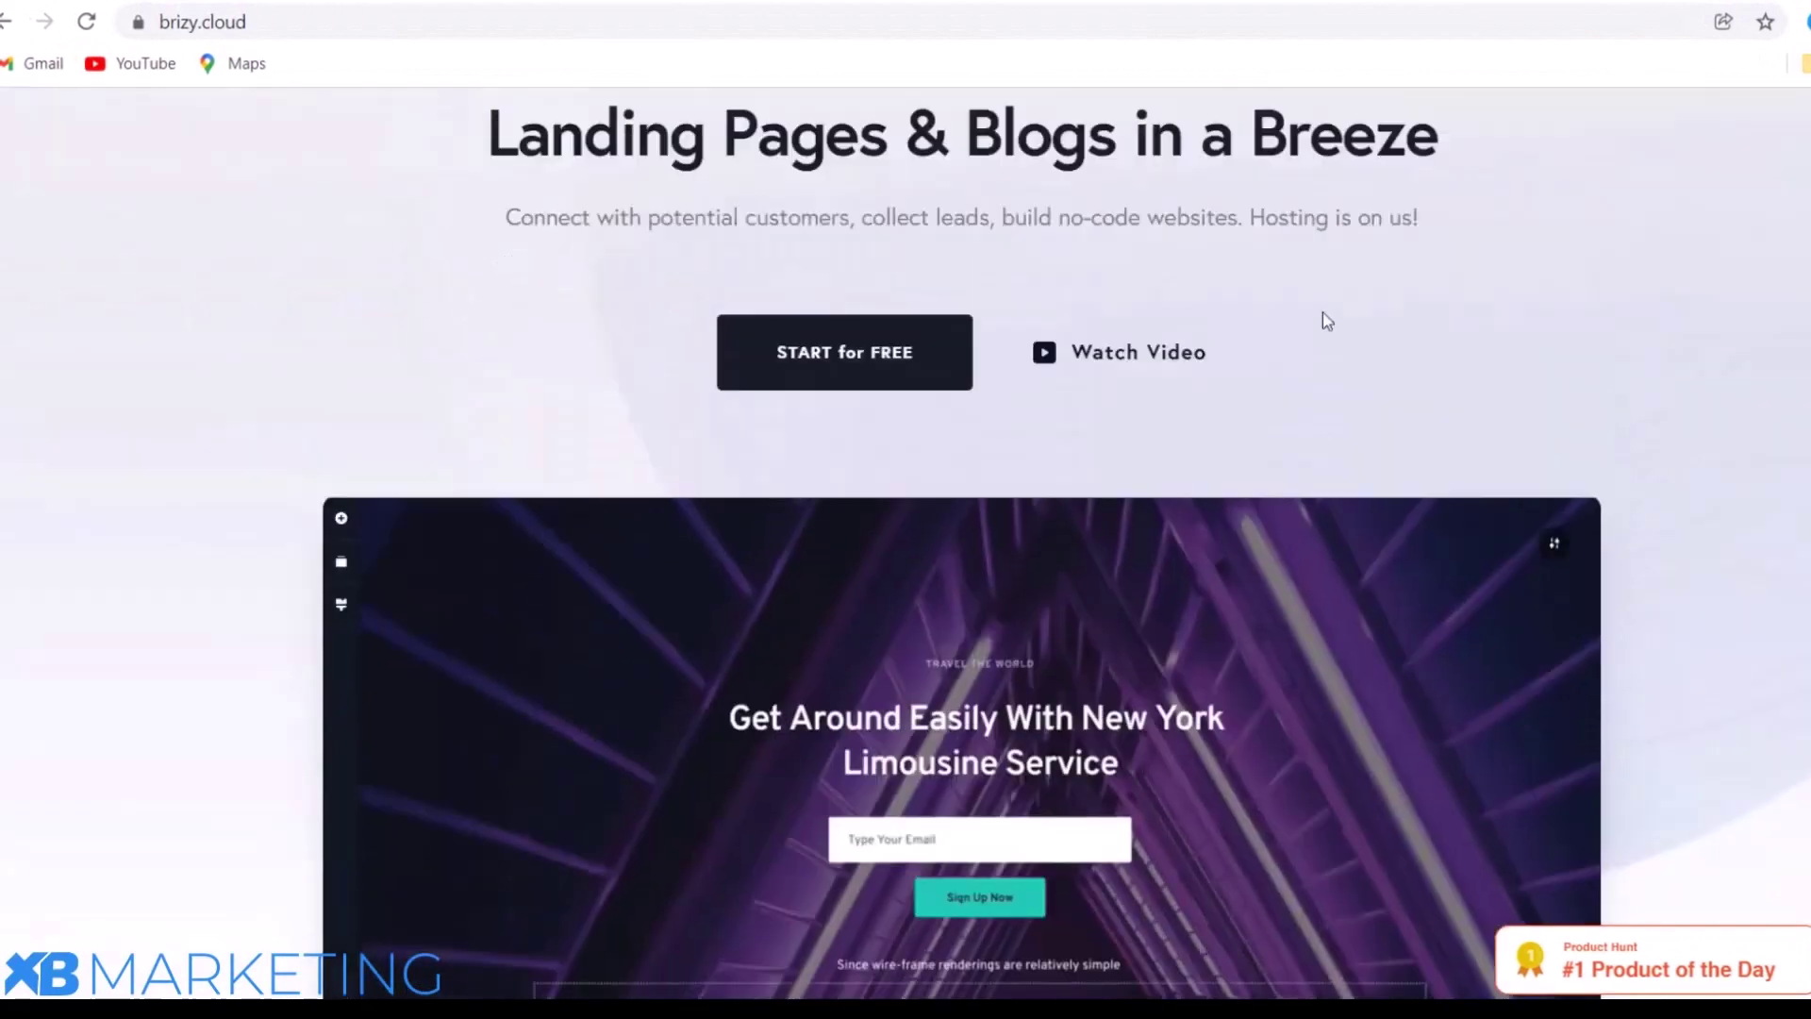
scroll(1322, 314, "up", 4)
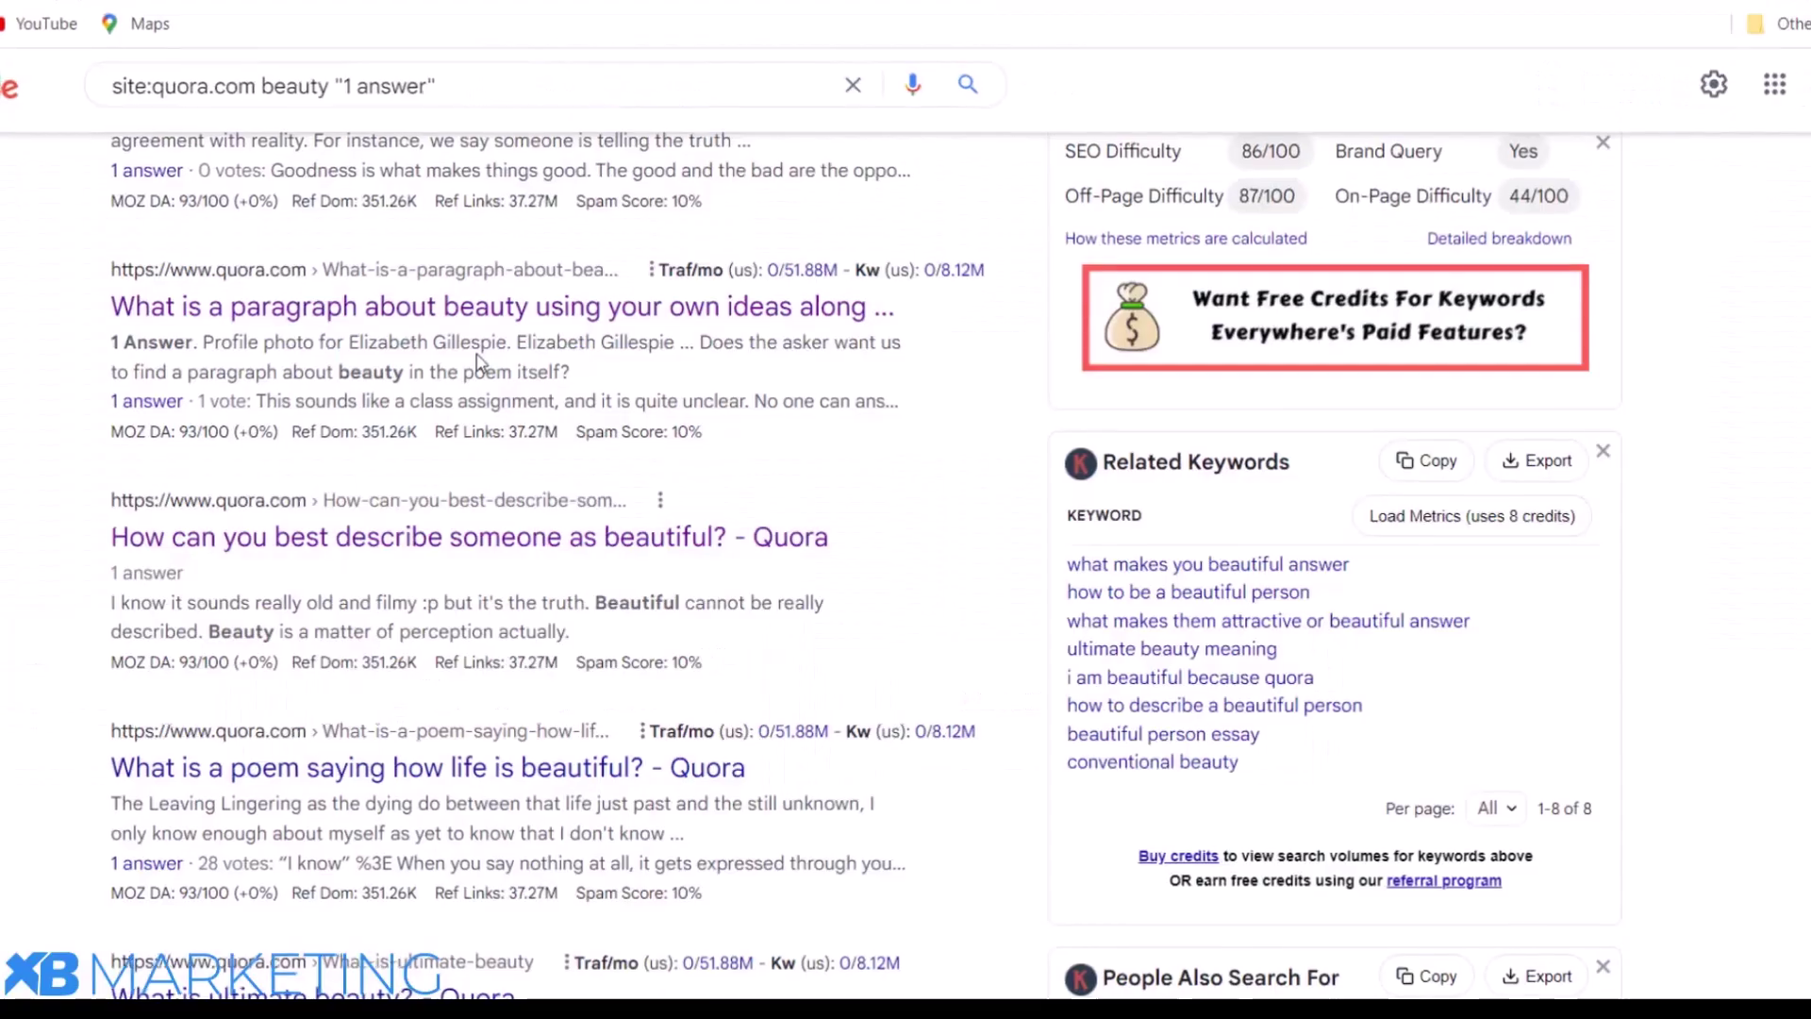
Step: Switch back to the Google results for single-answer Quora beauty questions and examine the answer on describing someone as beautiful
scroll(479, 363, "up", 2)
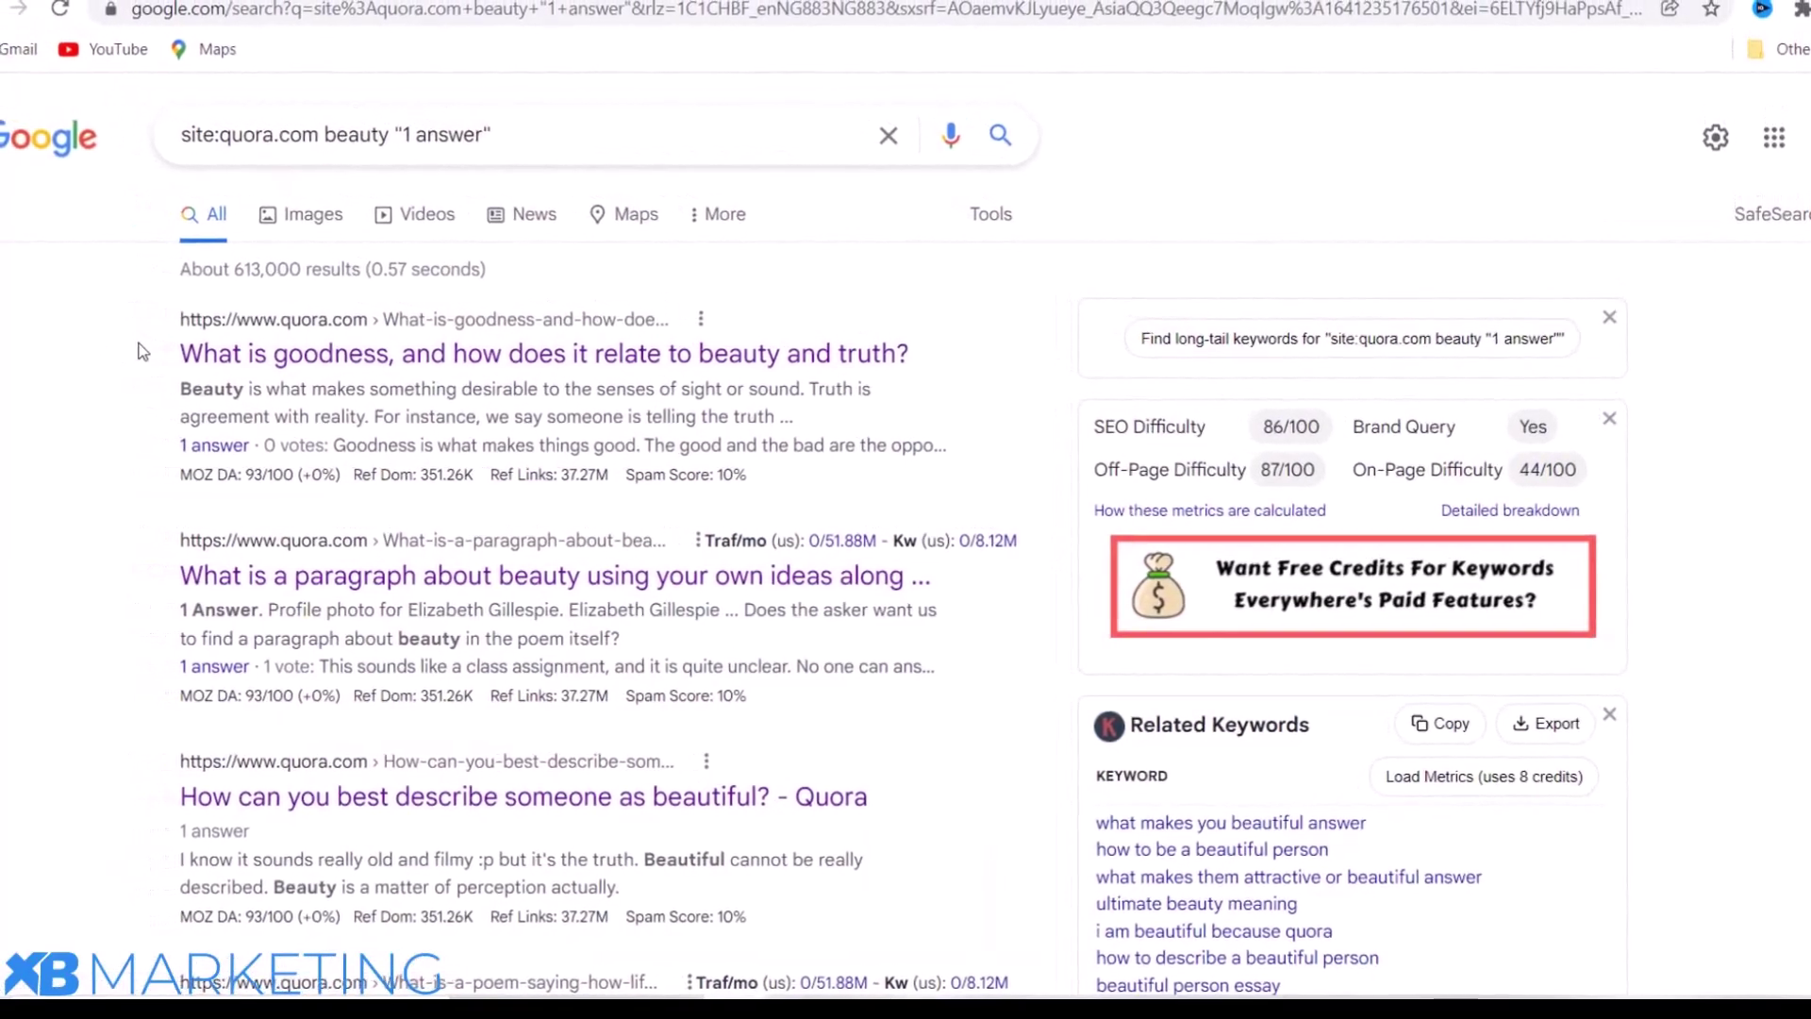
scroll(452, 382, "down", 3)
scroll(459, 378, "down", 2)
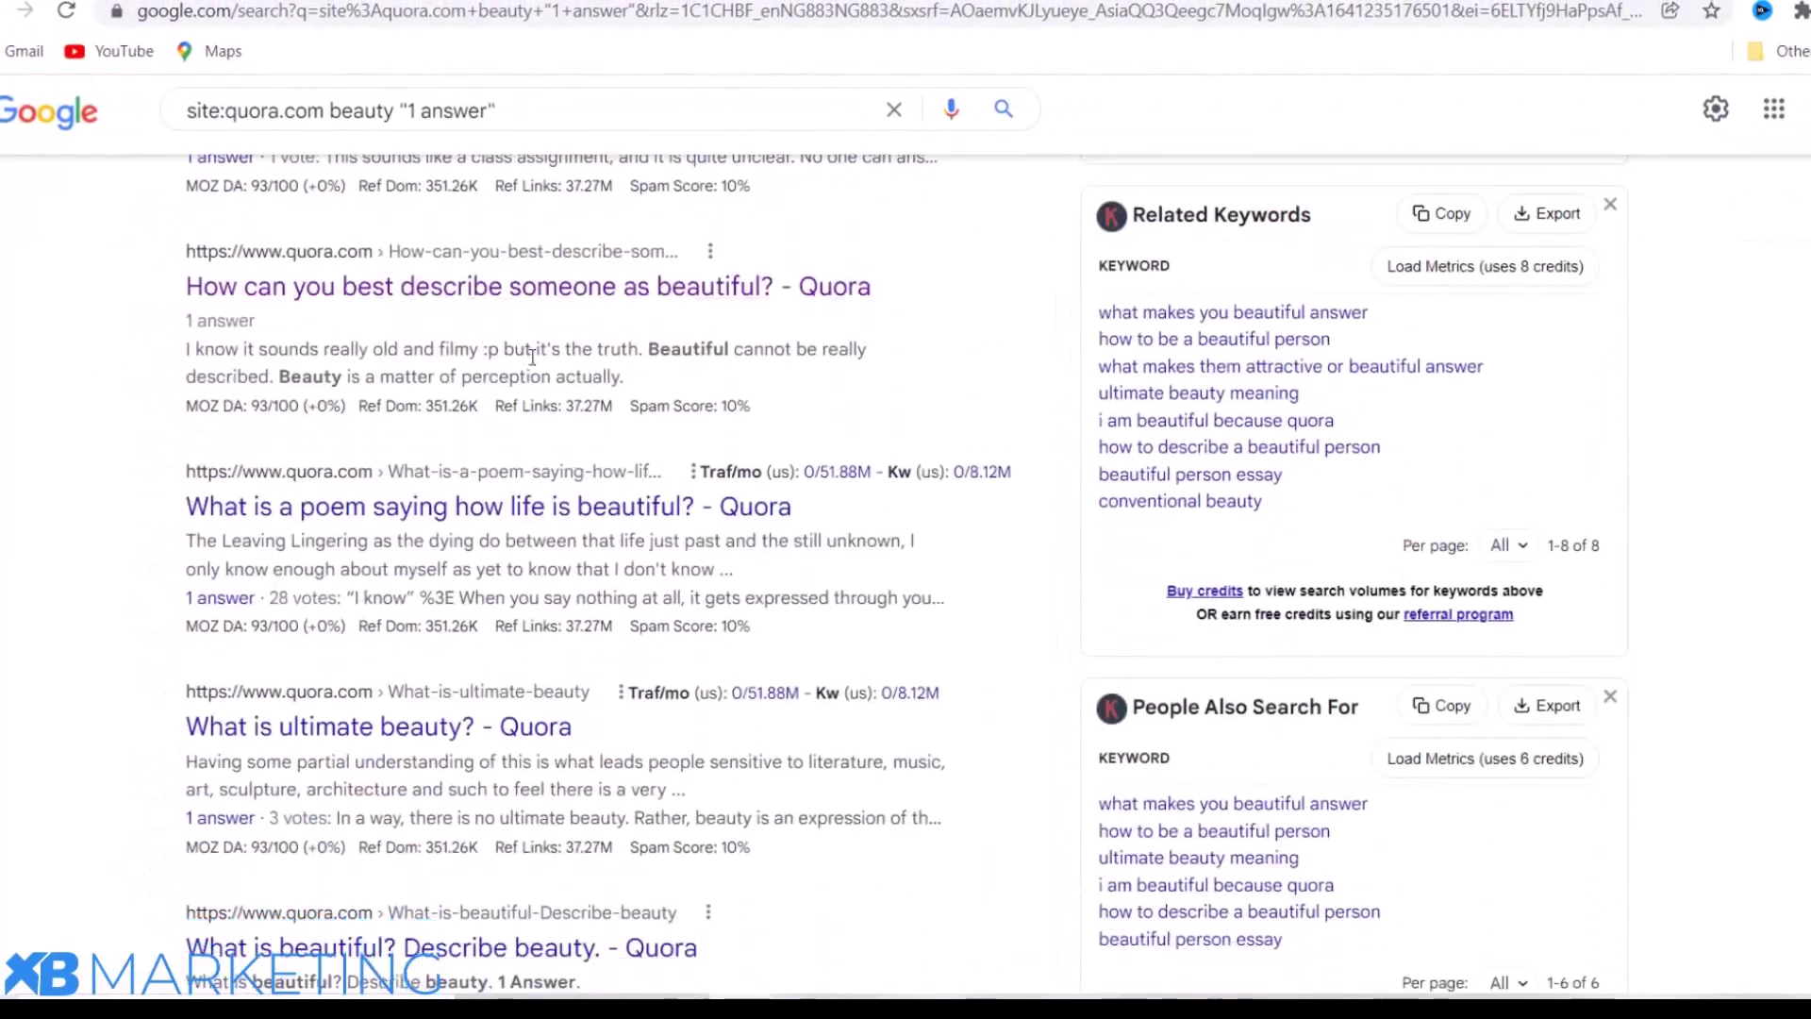
scroll(439, 478, "down", 4)
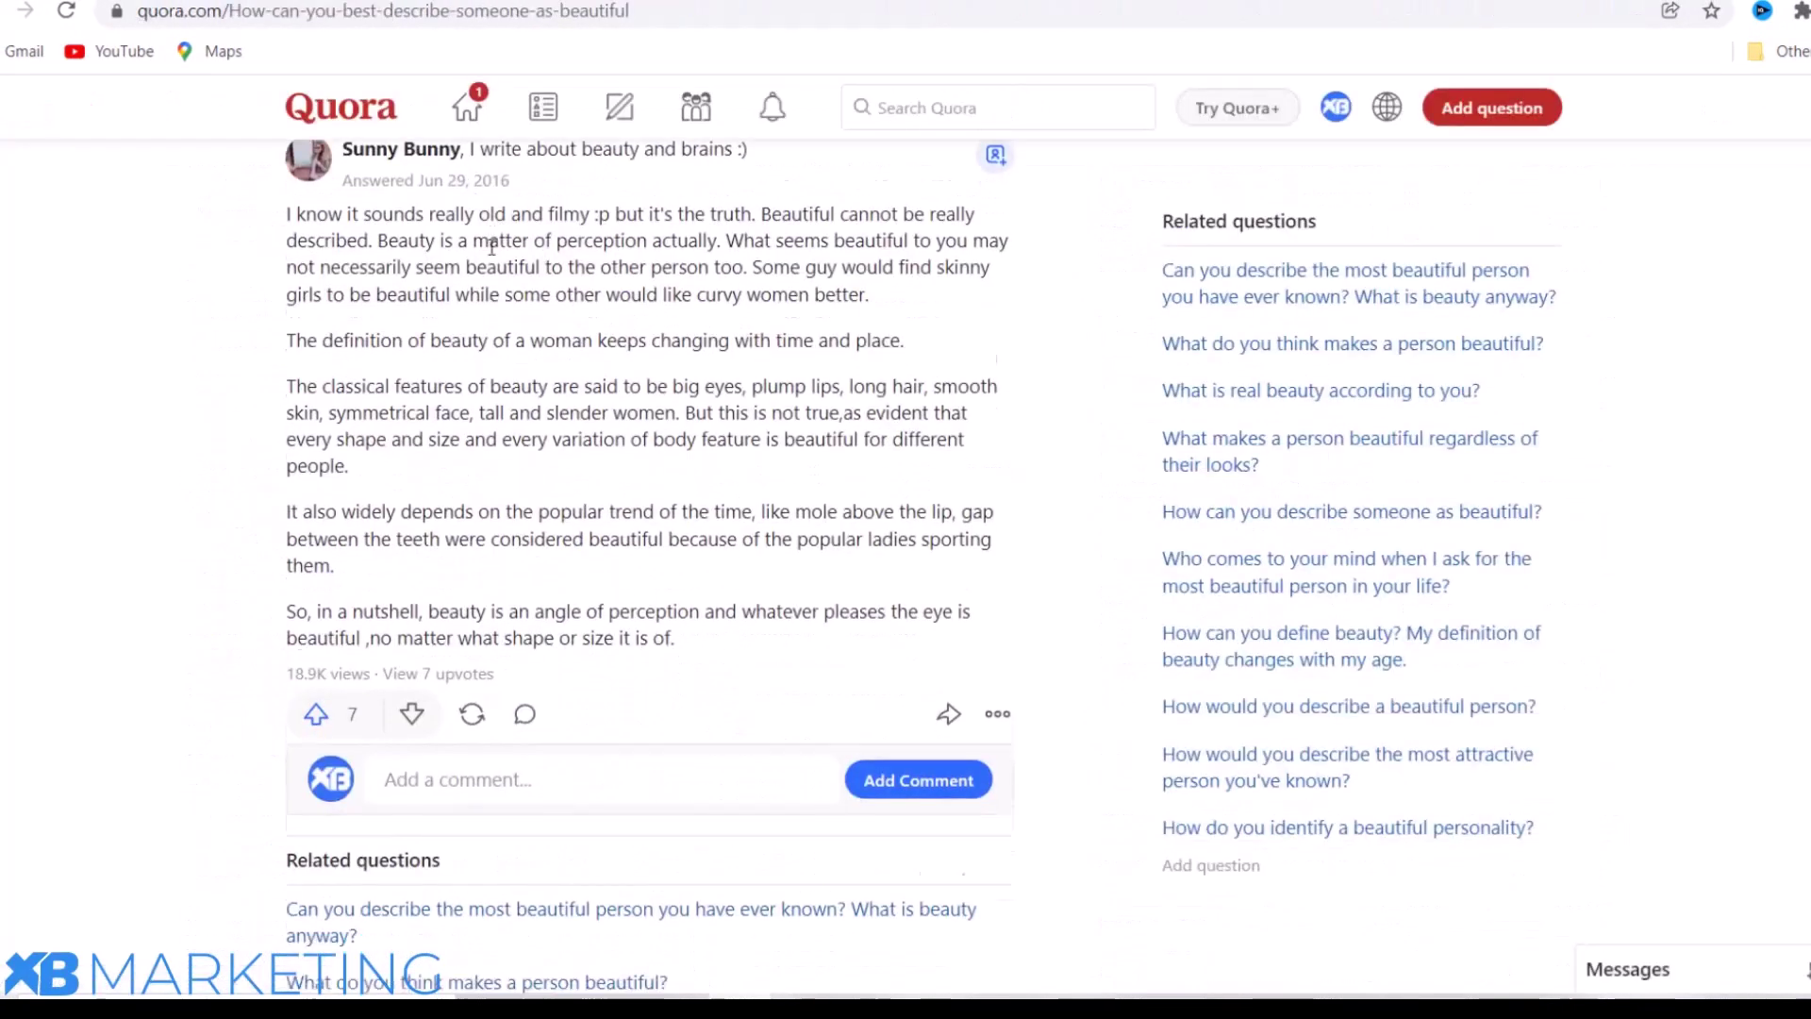
Step: Read through the existing answer on describing someone as beautiful, including its view and upvote counts
scroll(491, 247, "down", 1)
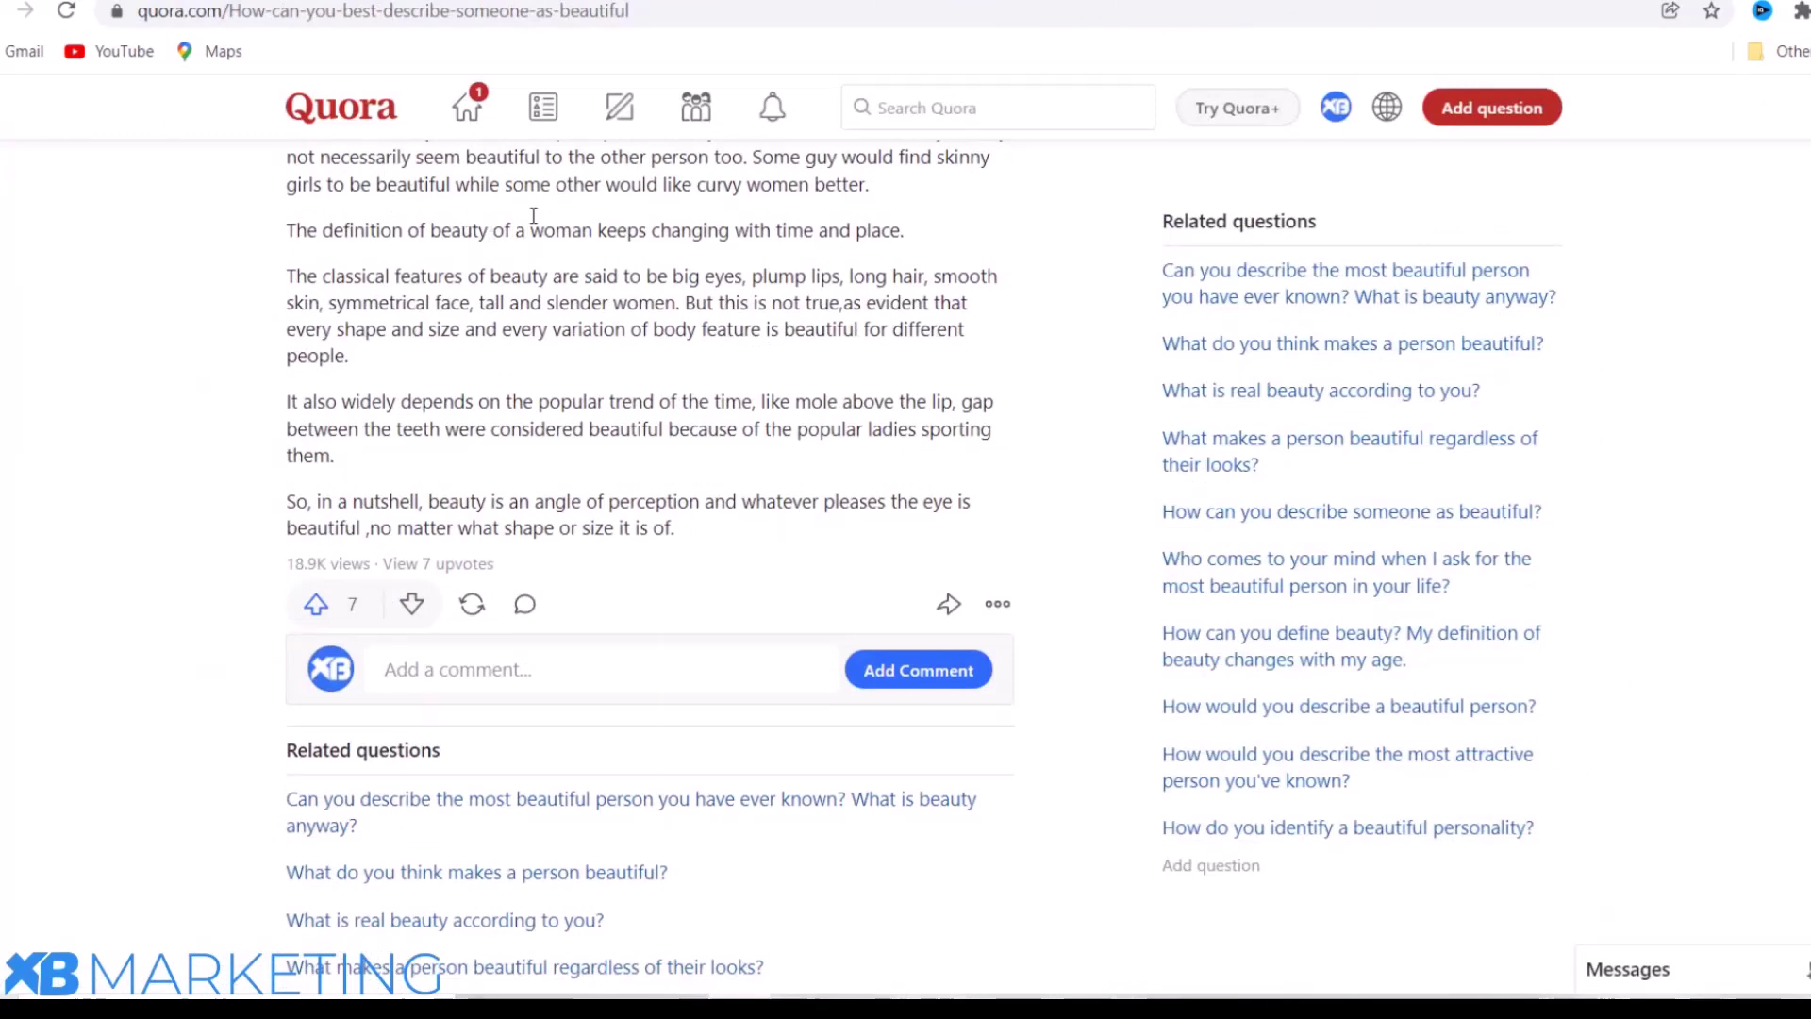
scroll(346, 162, "up", 1)
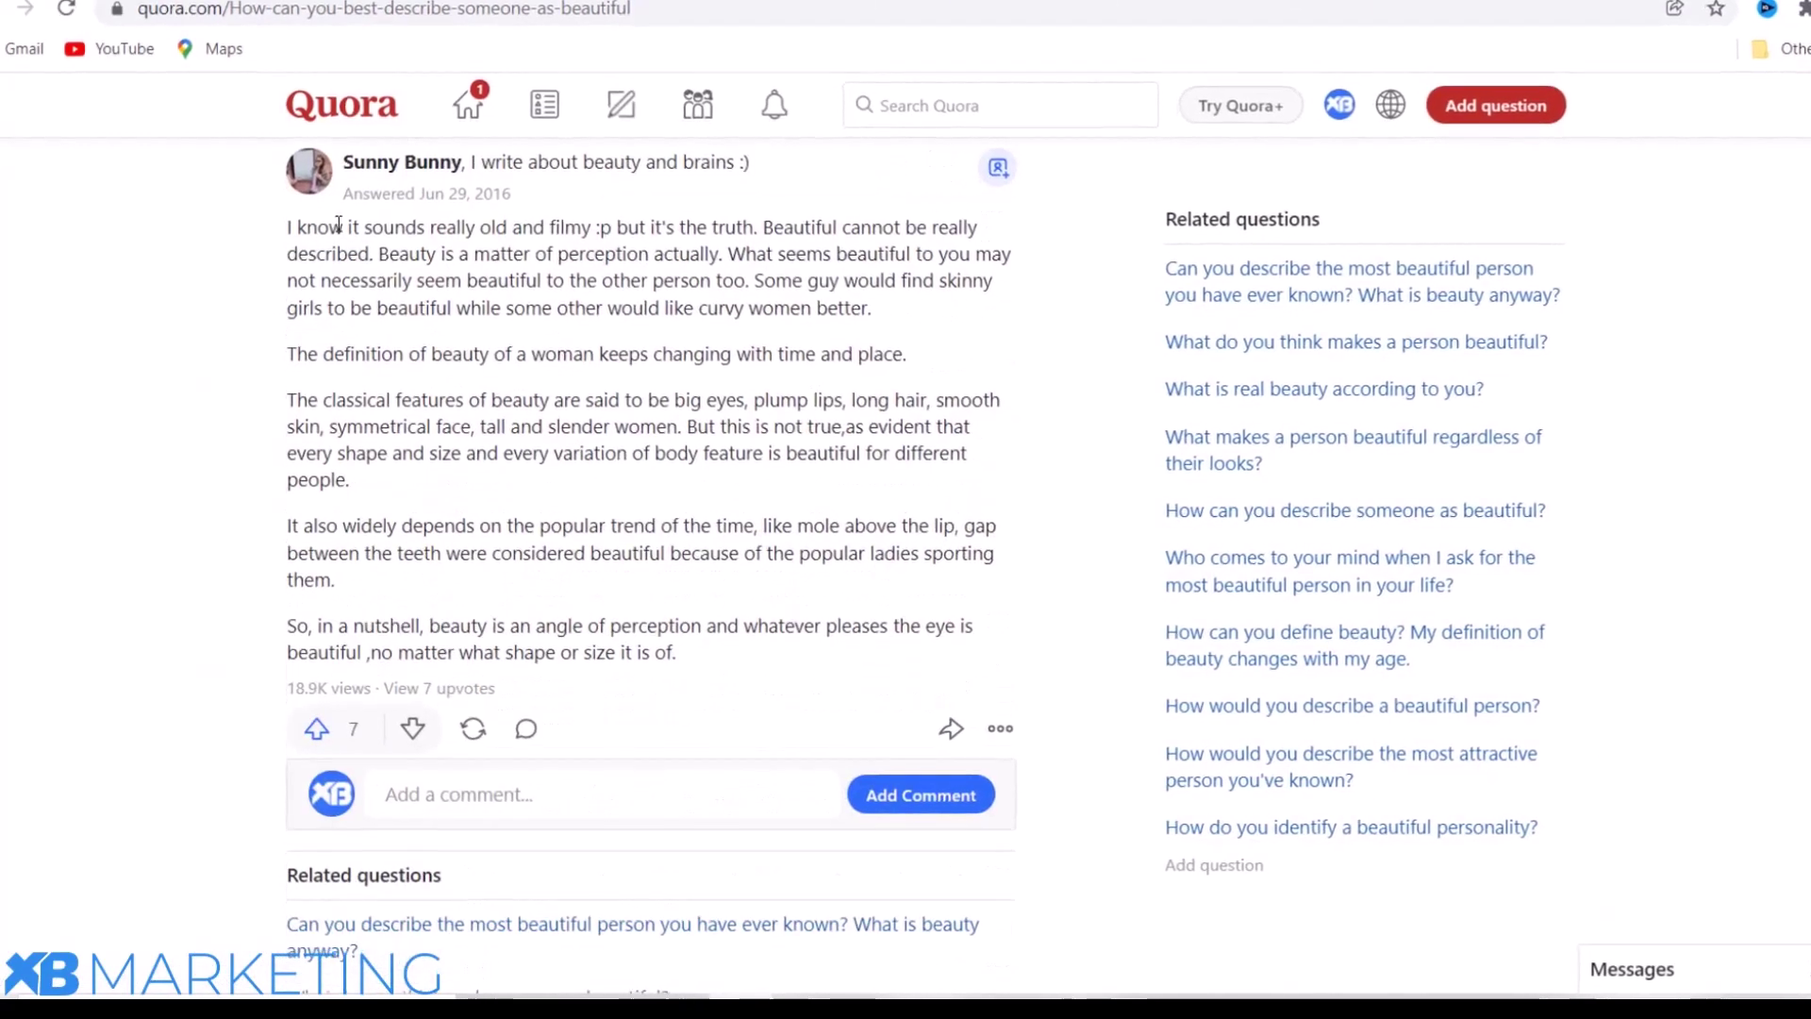
scroll(340, 226, "down", 1)
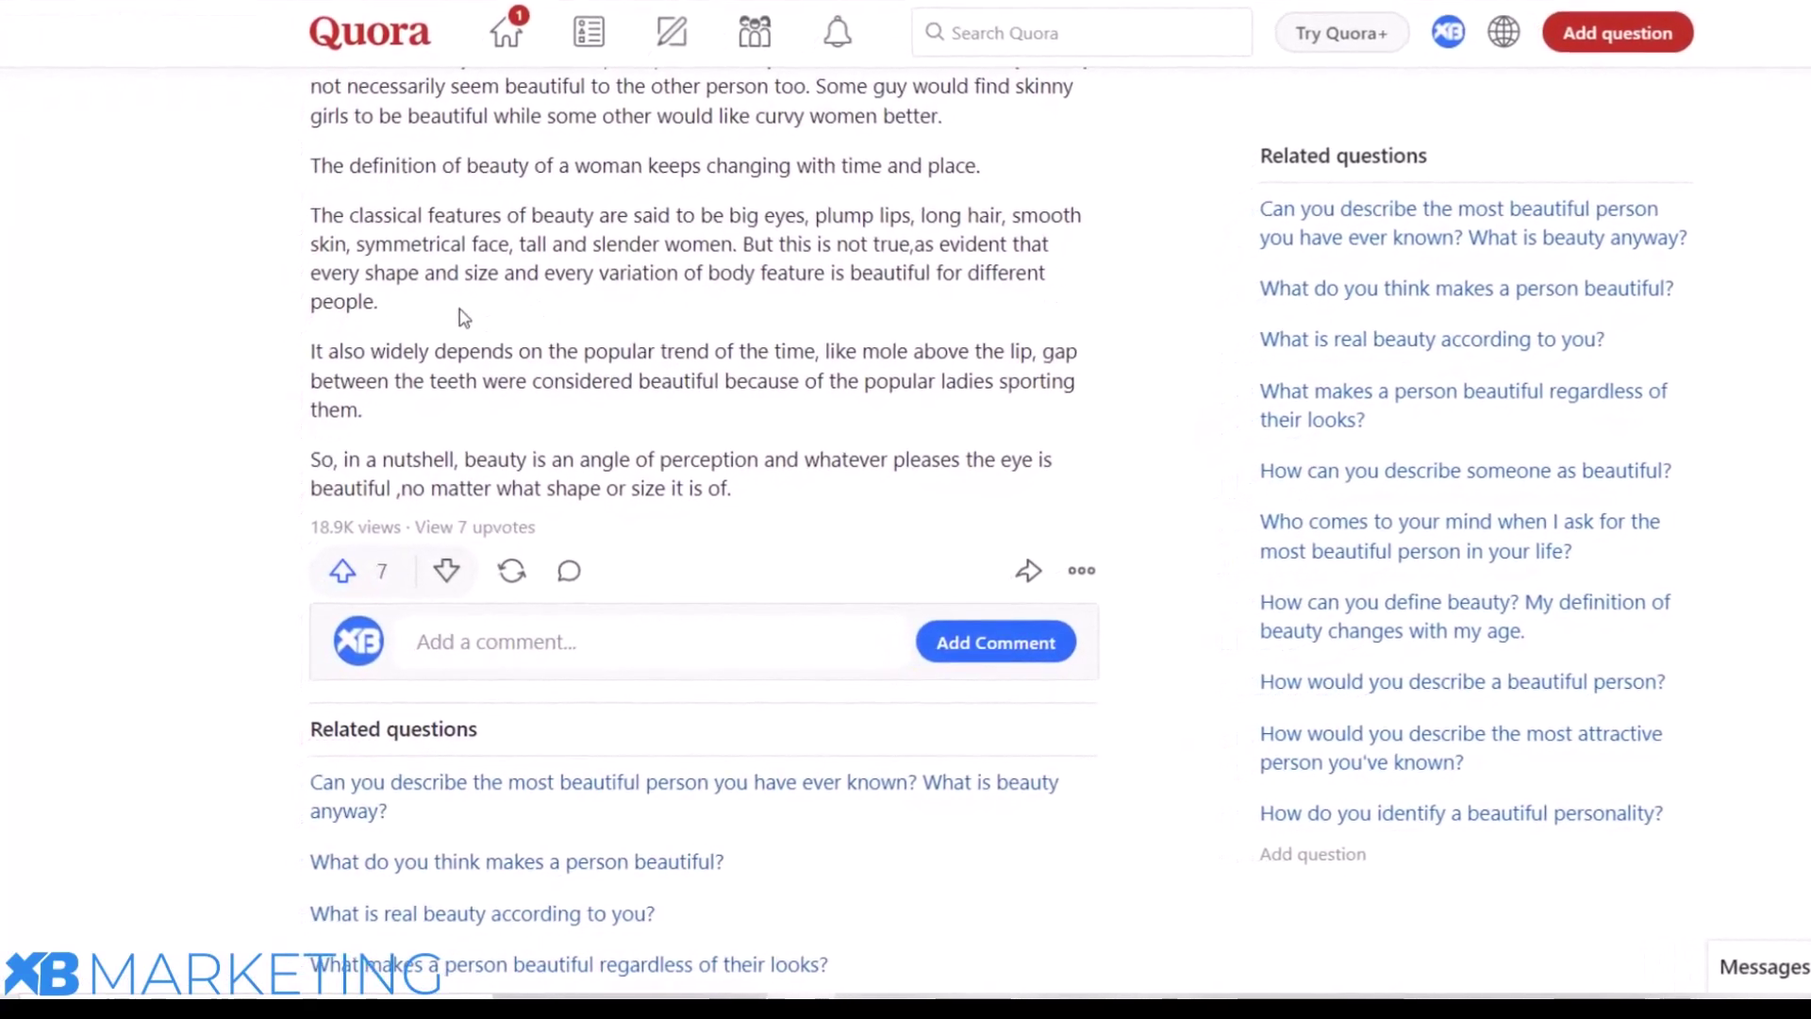
scroll(437, 293, "down", 3)
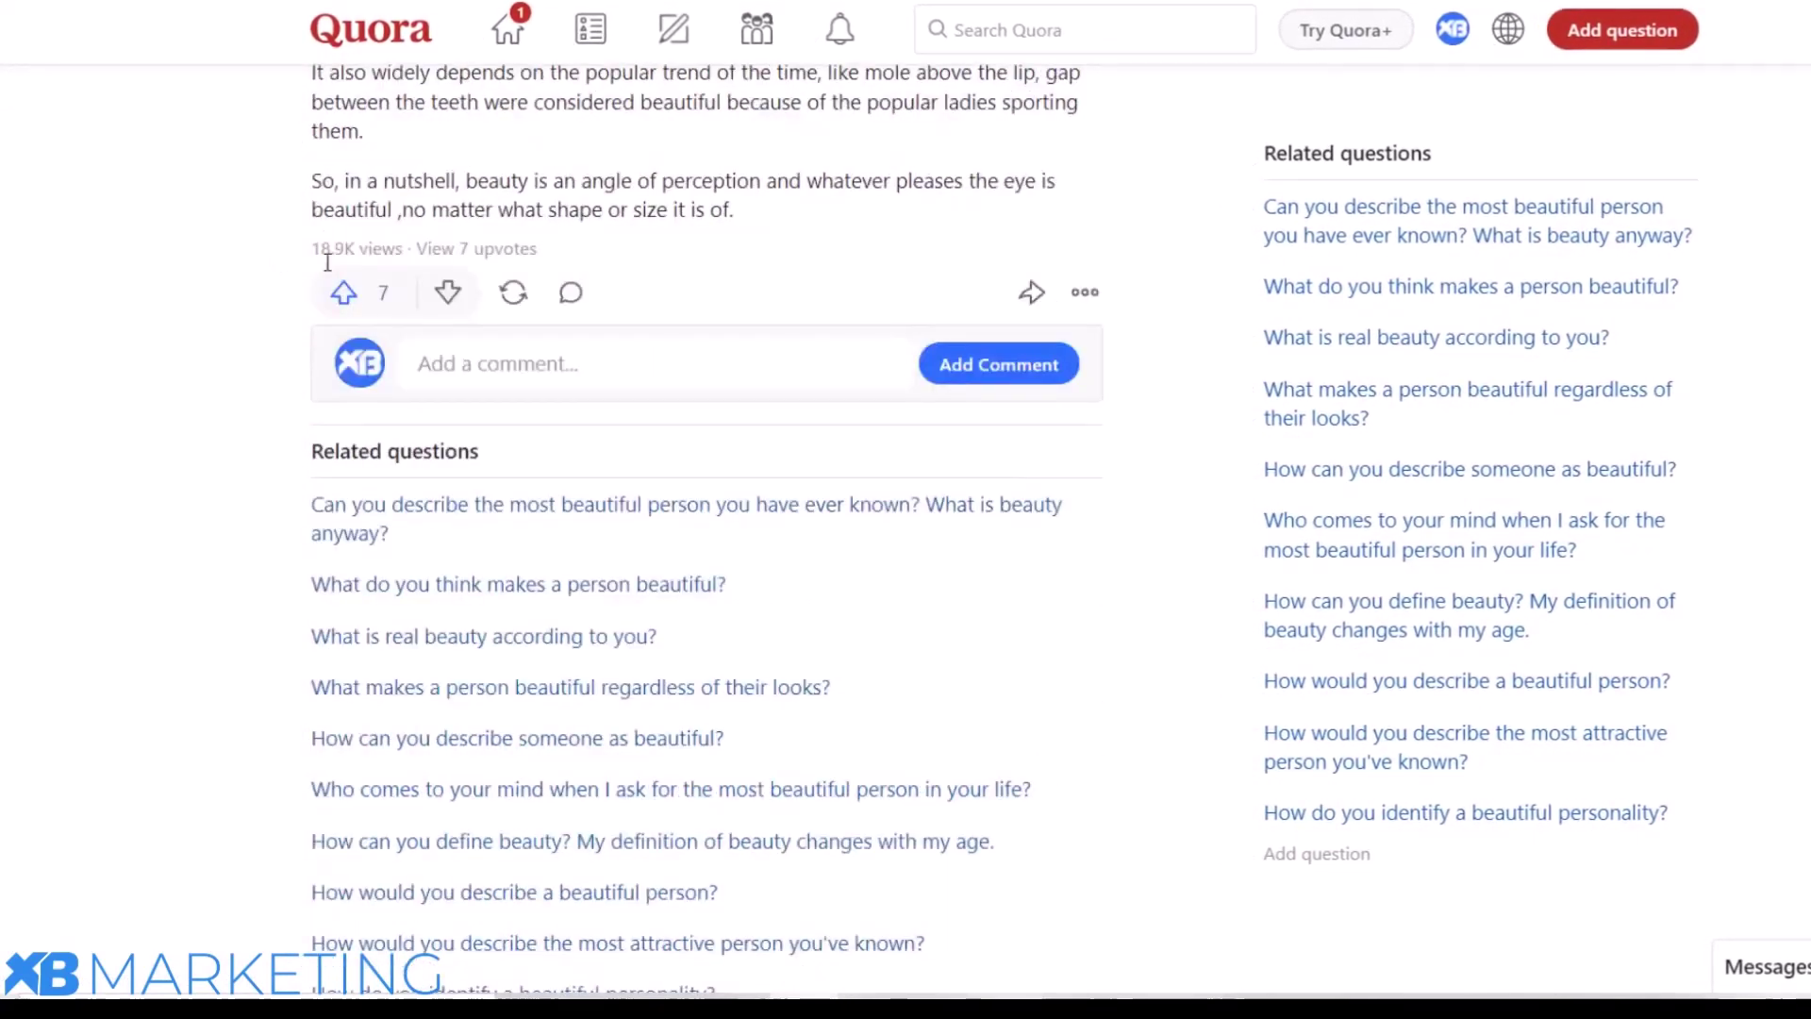
scroll(453, 472, "up", 3)
scroll(481, 377, "down", 2)
scroll(769, 361, "up", 5)
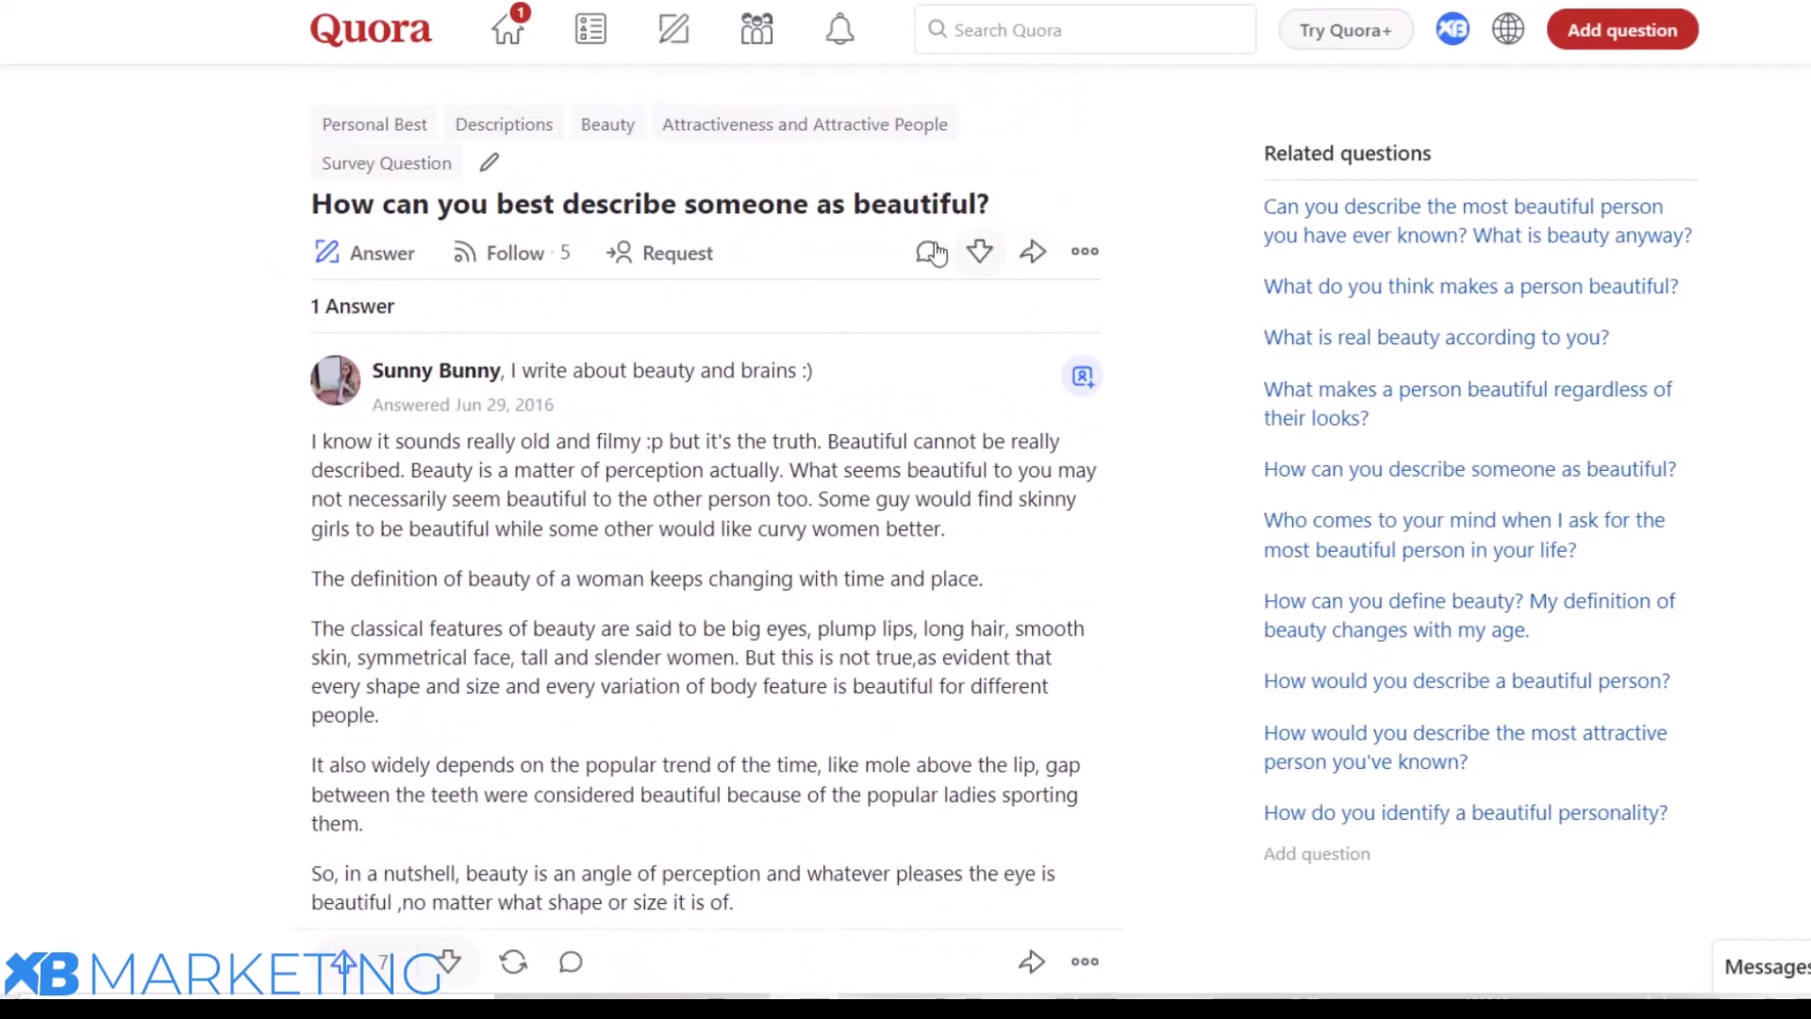
Step: Start an answer to the question and fill it with the existing answer's paragraph on the classical features of beauty
left_click(361, 254)
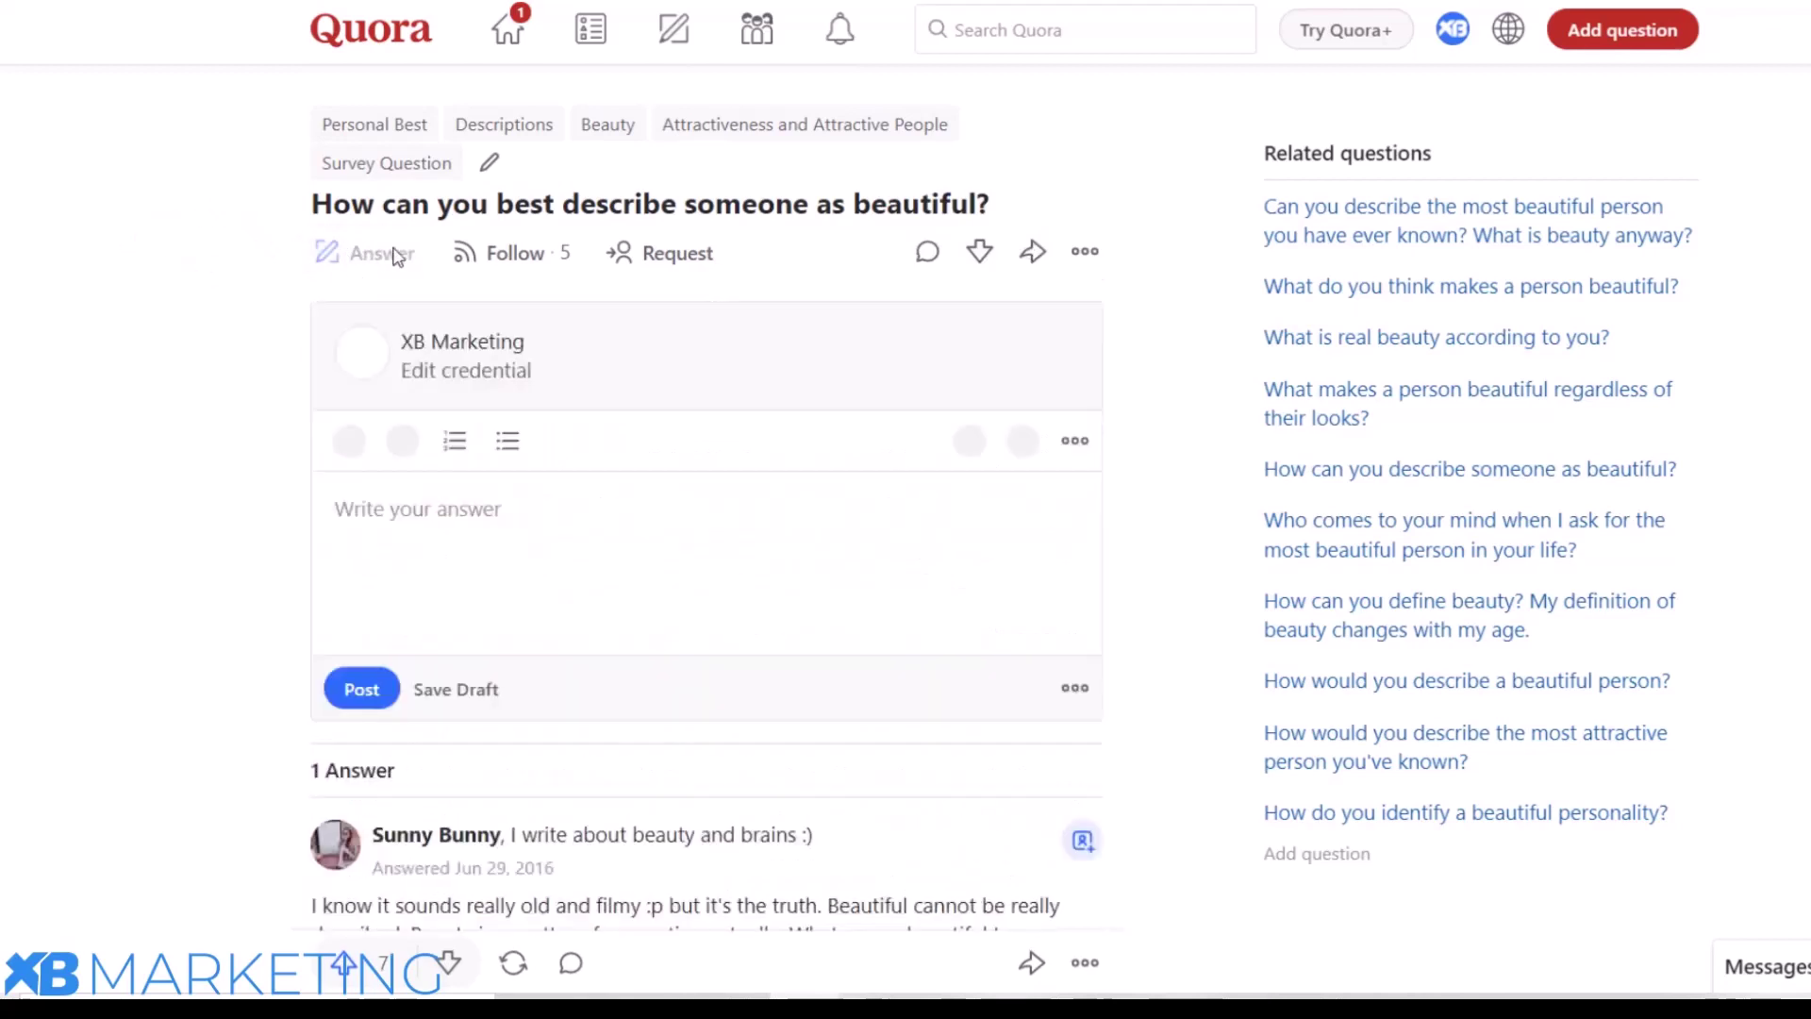
type("The classical features of beauty are said to be big eyes, plump lips, long hair, smooth skin, symmetrical face, tall and slender women. But this is not true,as evident that every shape and size and every variation of body feature is beautiful for different people.")
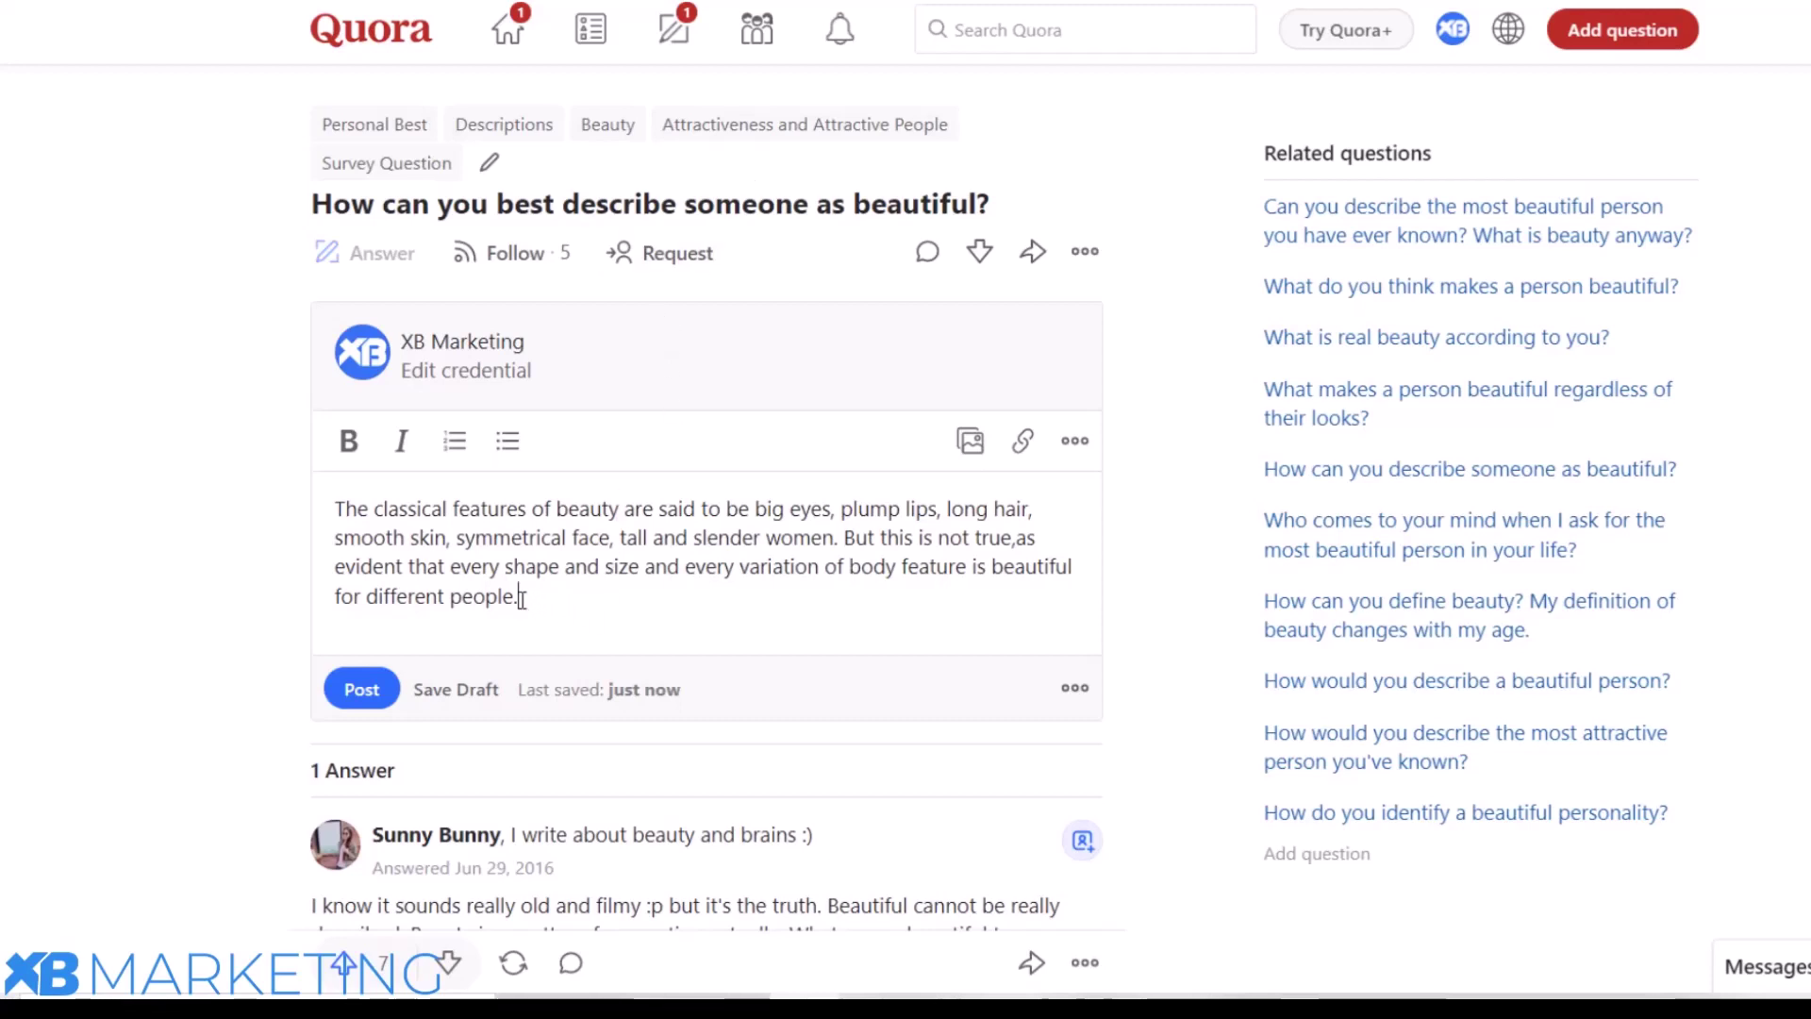
mouse_move(517, 600)
left_mouse_down()
mouse_move(455, 596)
mouse_move(523, 604)
left_mouse_up()
left_click(536, 606)
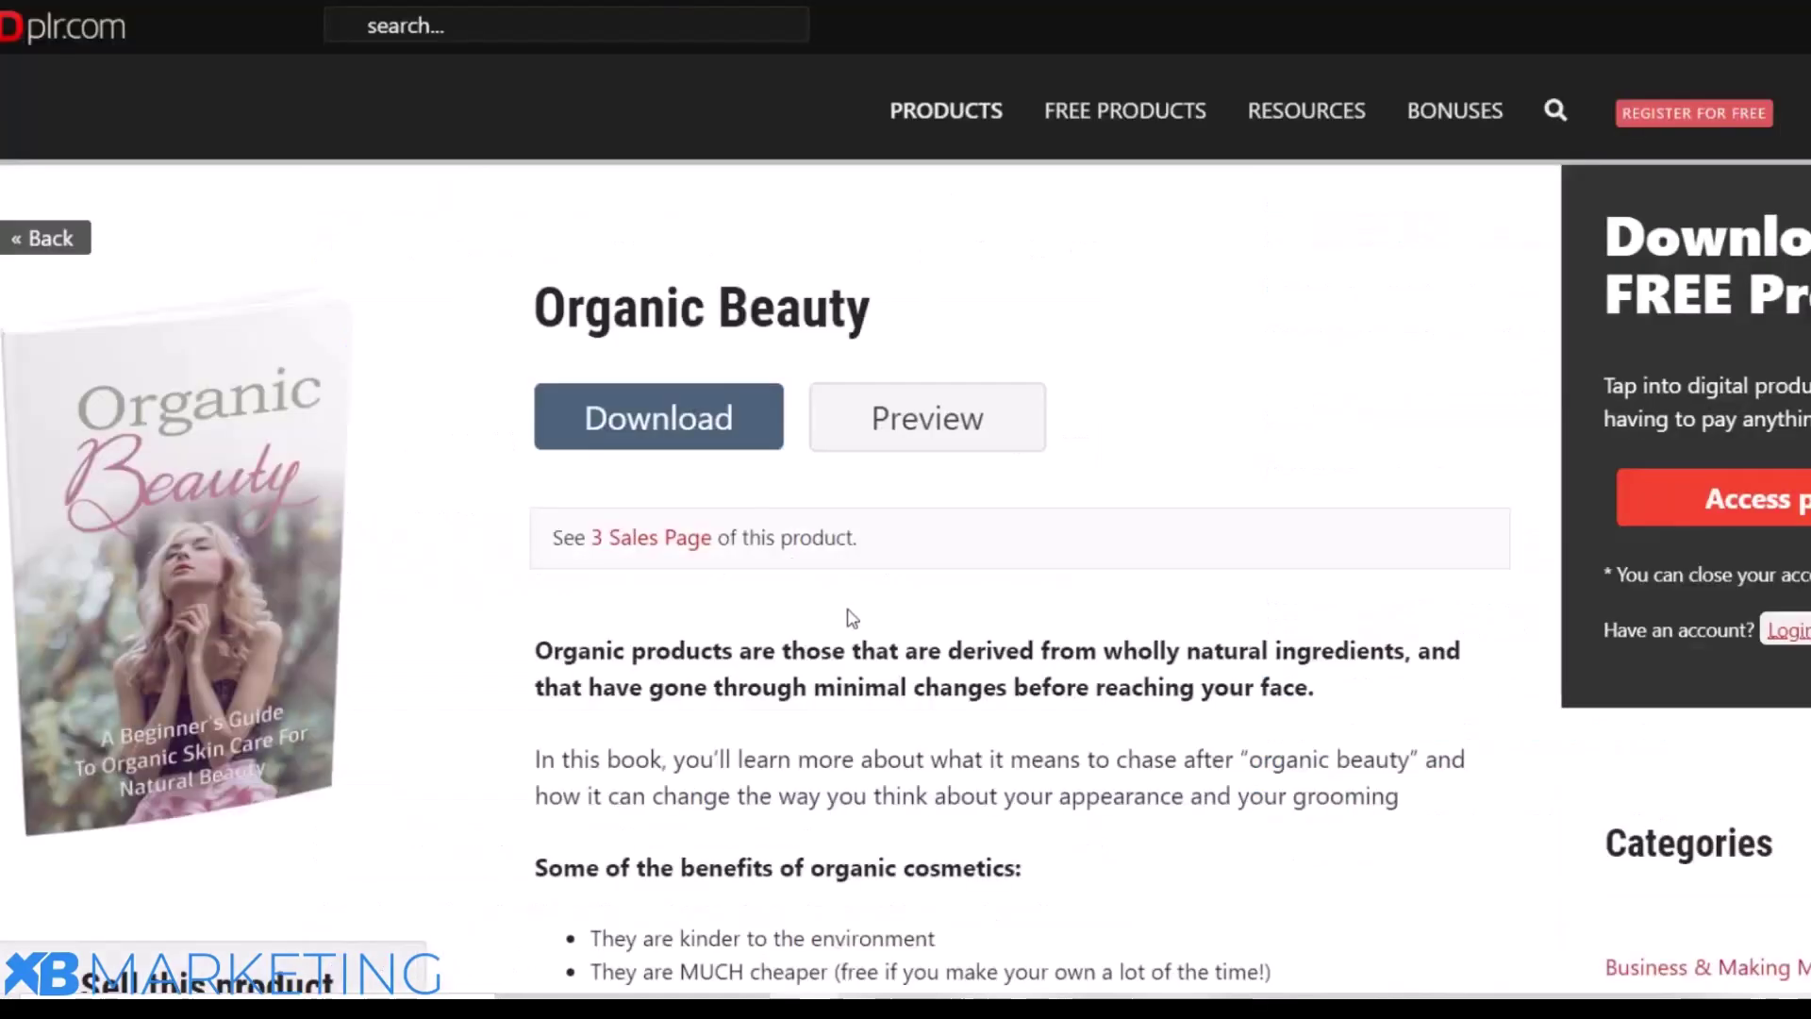
Step: Check the Organic Beauty ebook page, and add the words "click here" at the end of the Quora answer draft
scroll(637, 498, "down", 8)
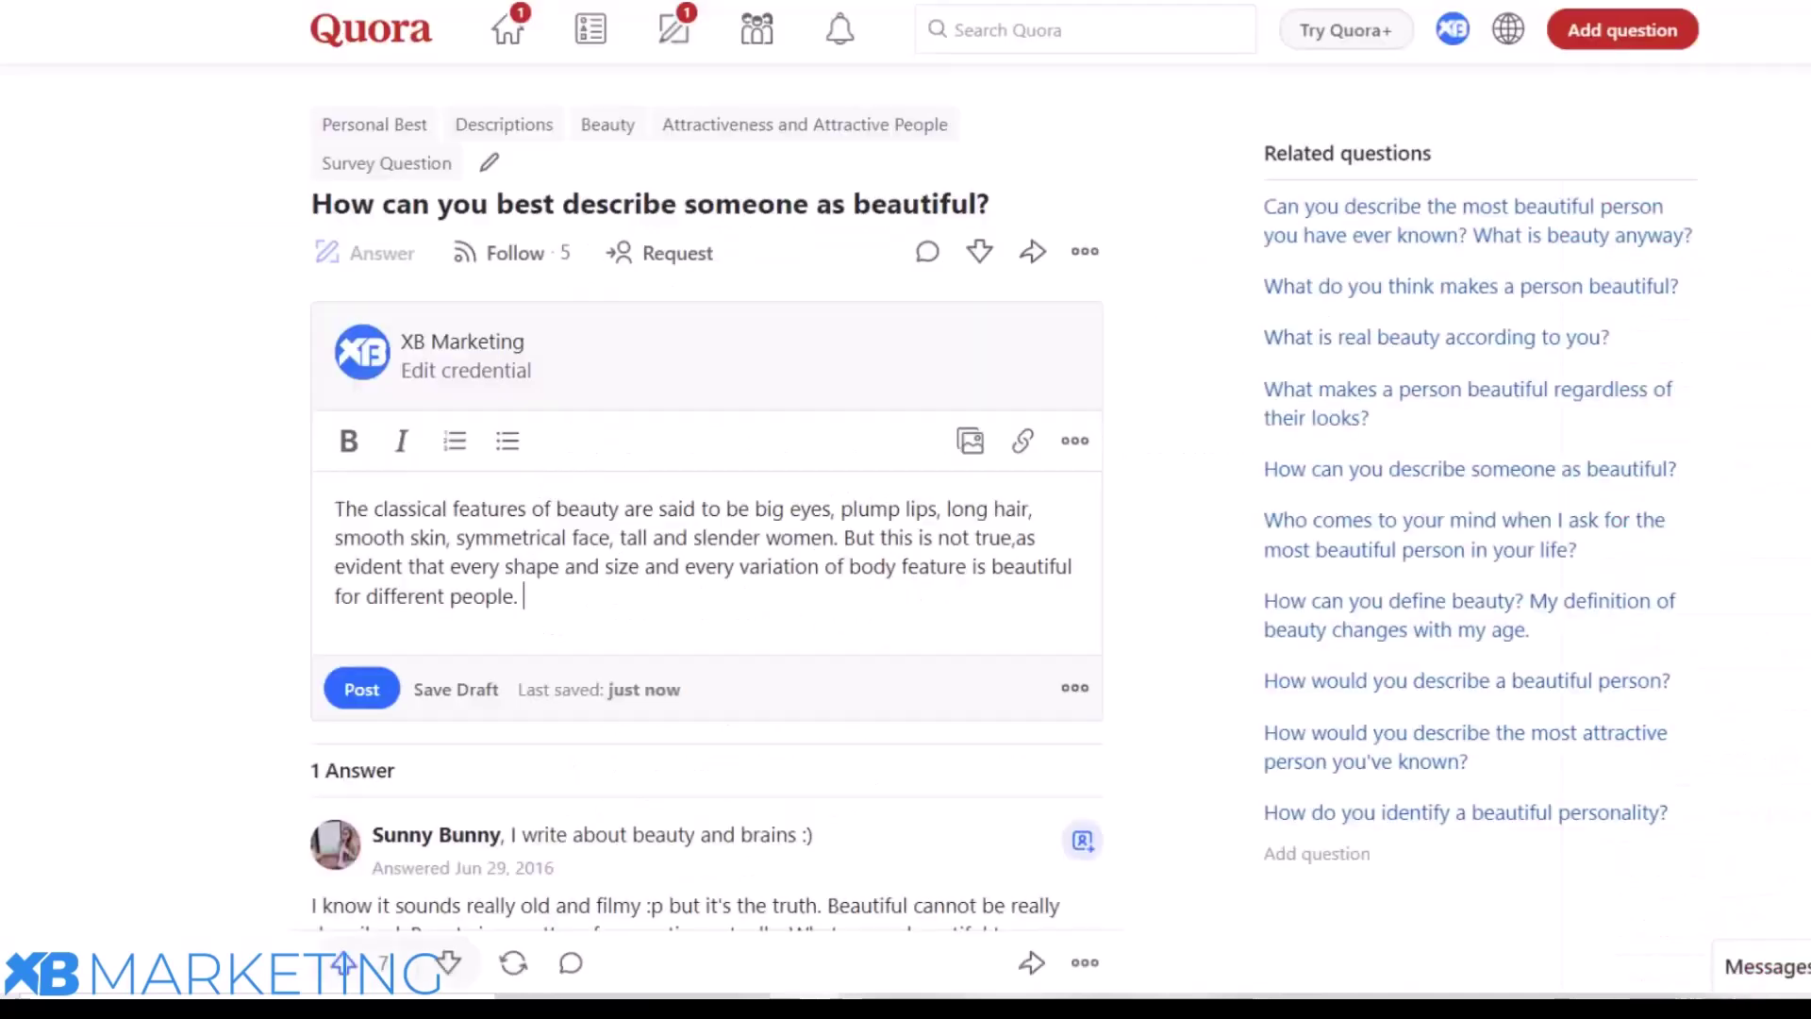
left_click_drag(530, 597, 610, 607)
type("click here")
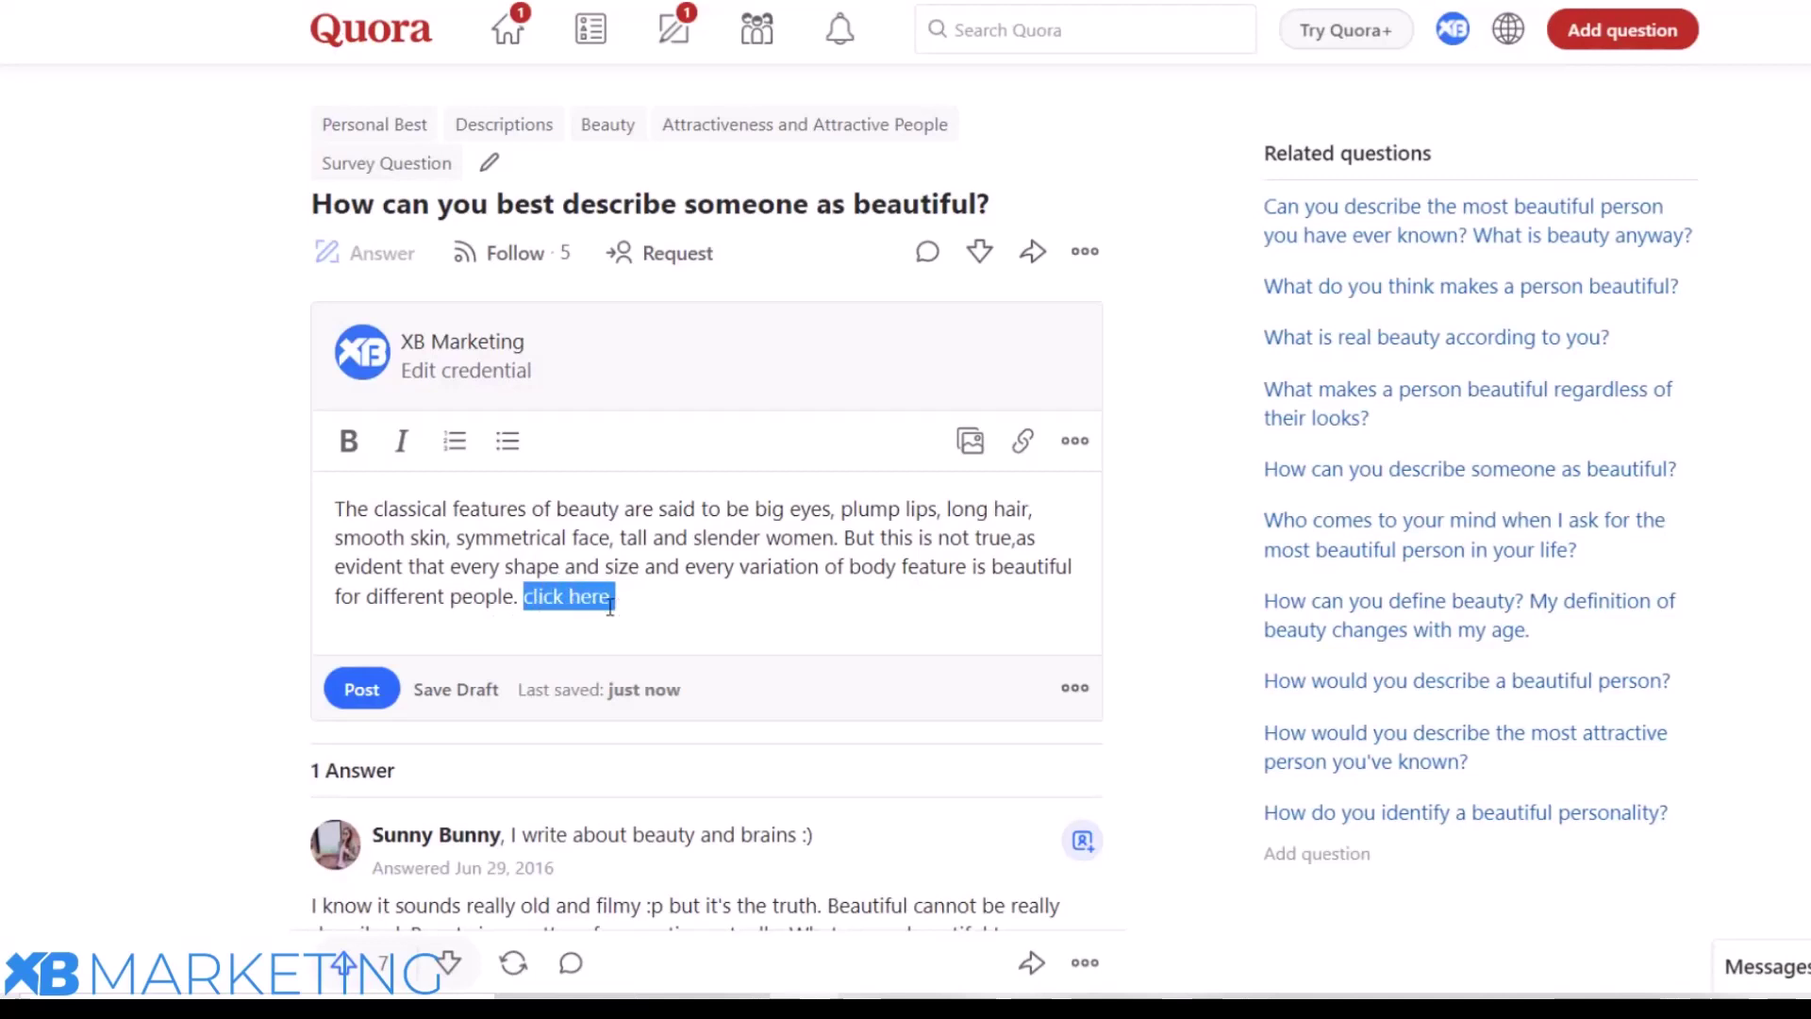
left_click(1025, 443)
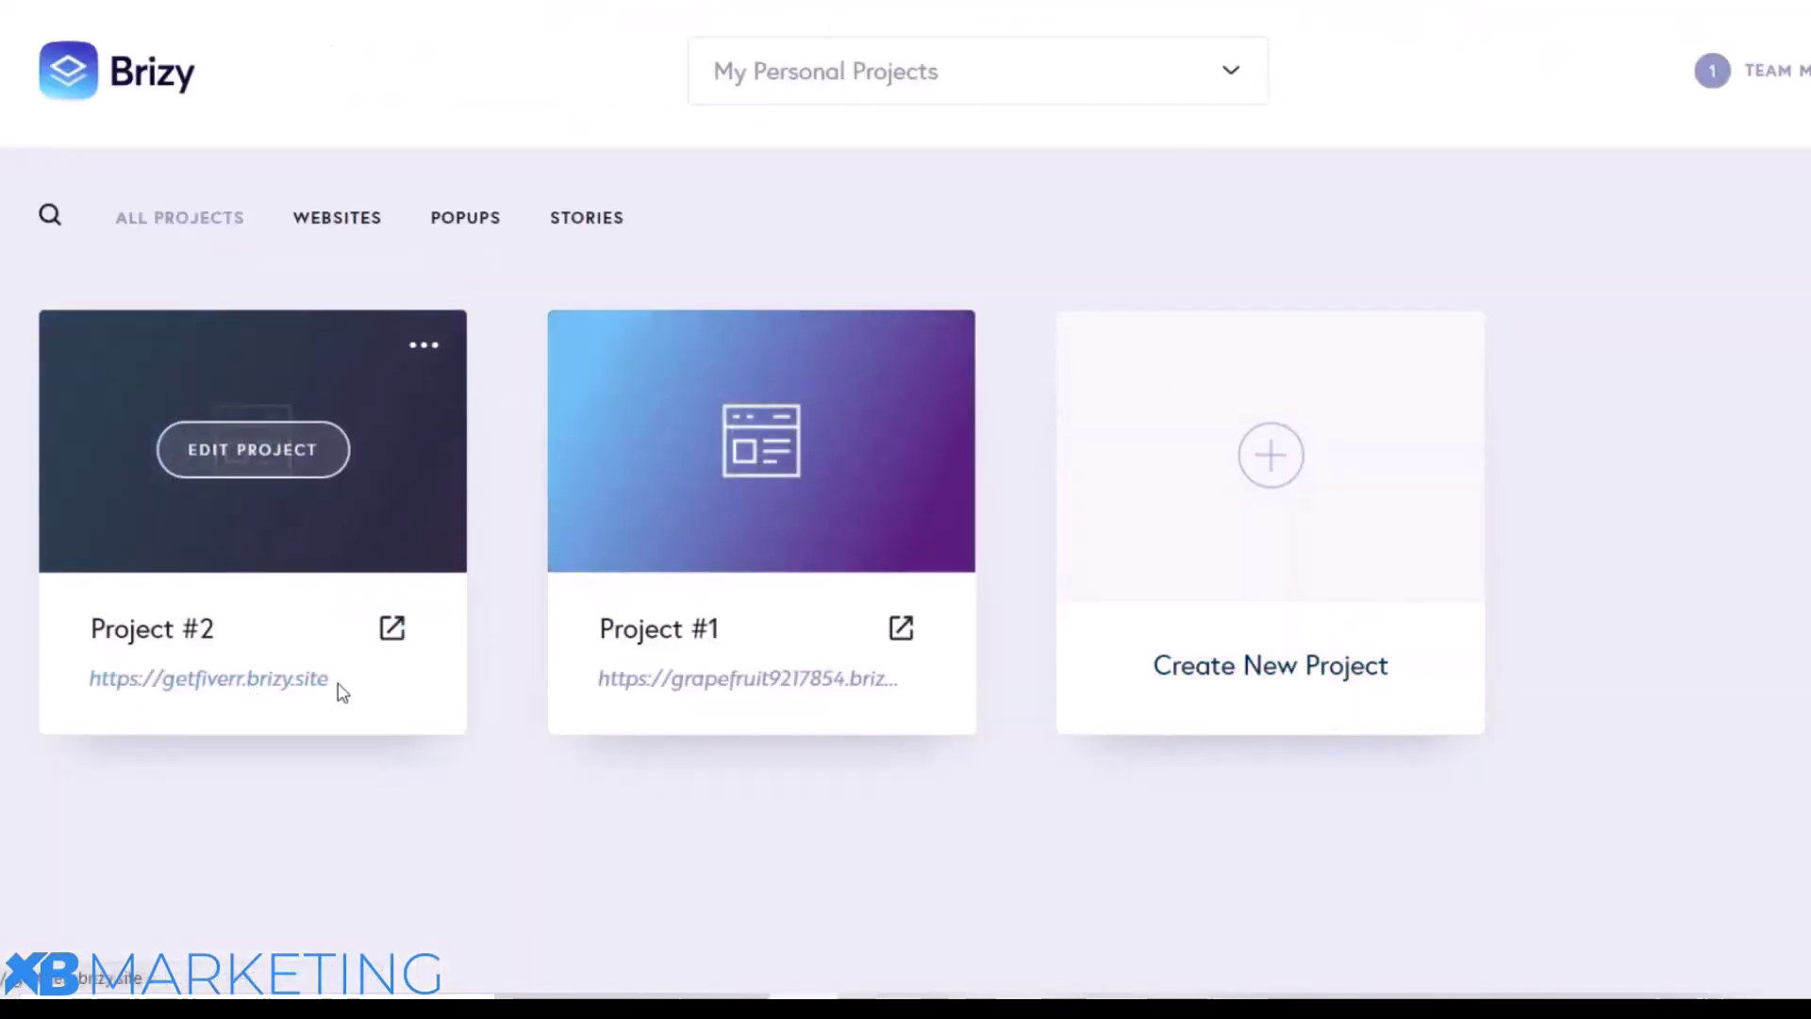
left_click_drag(342, 693, 81, 699)
key("ctrl+c")
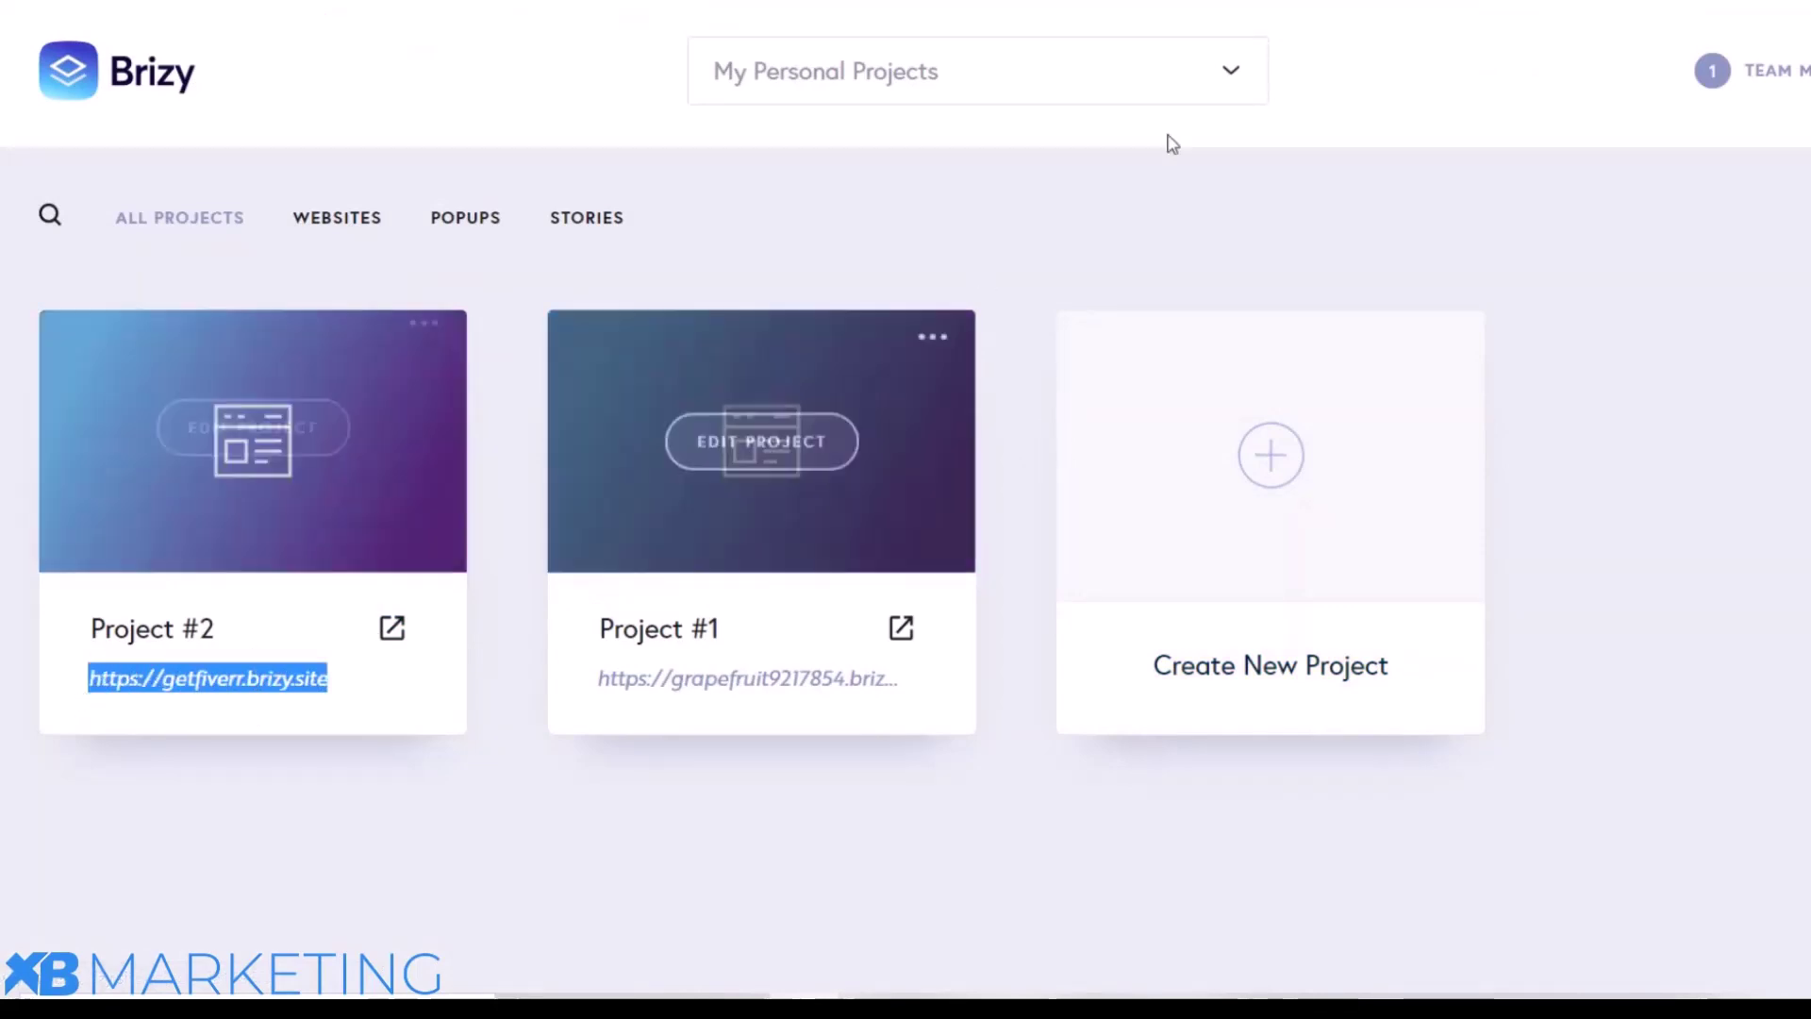
left_click(543, 2)
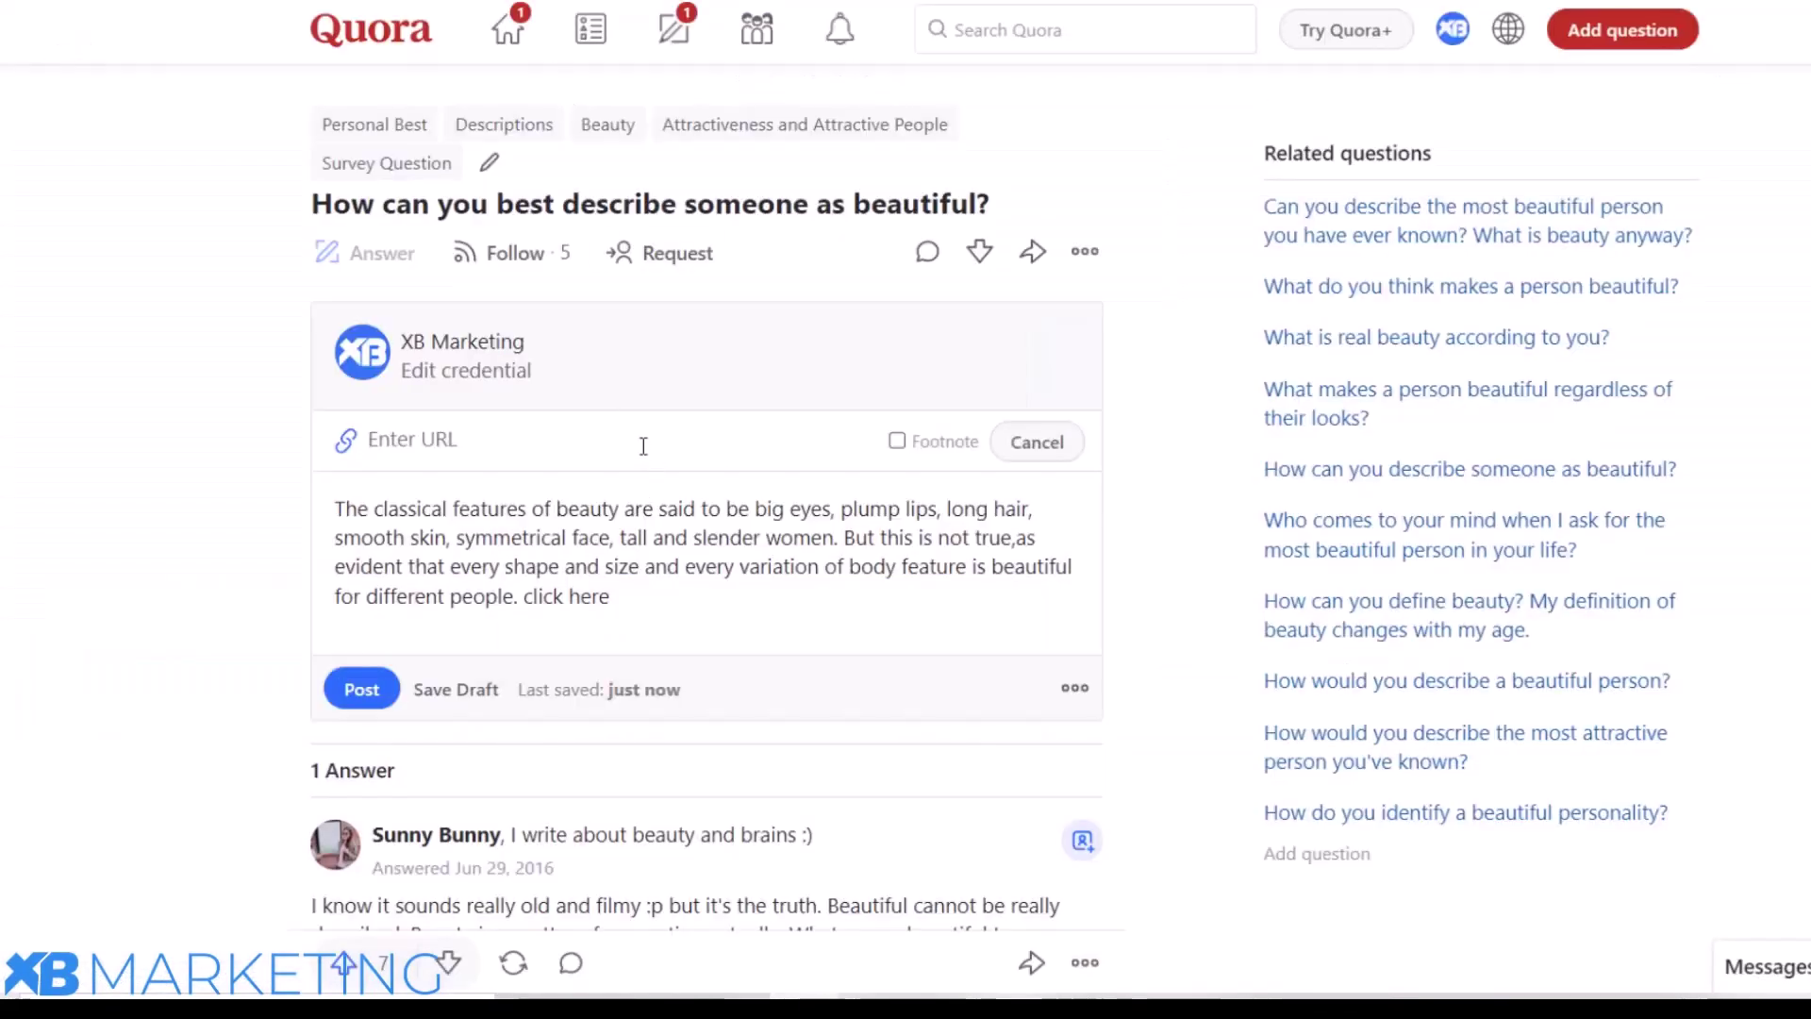
key("ctrl+v")
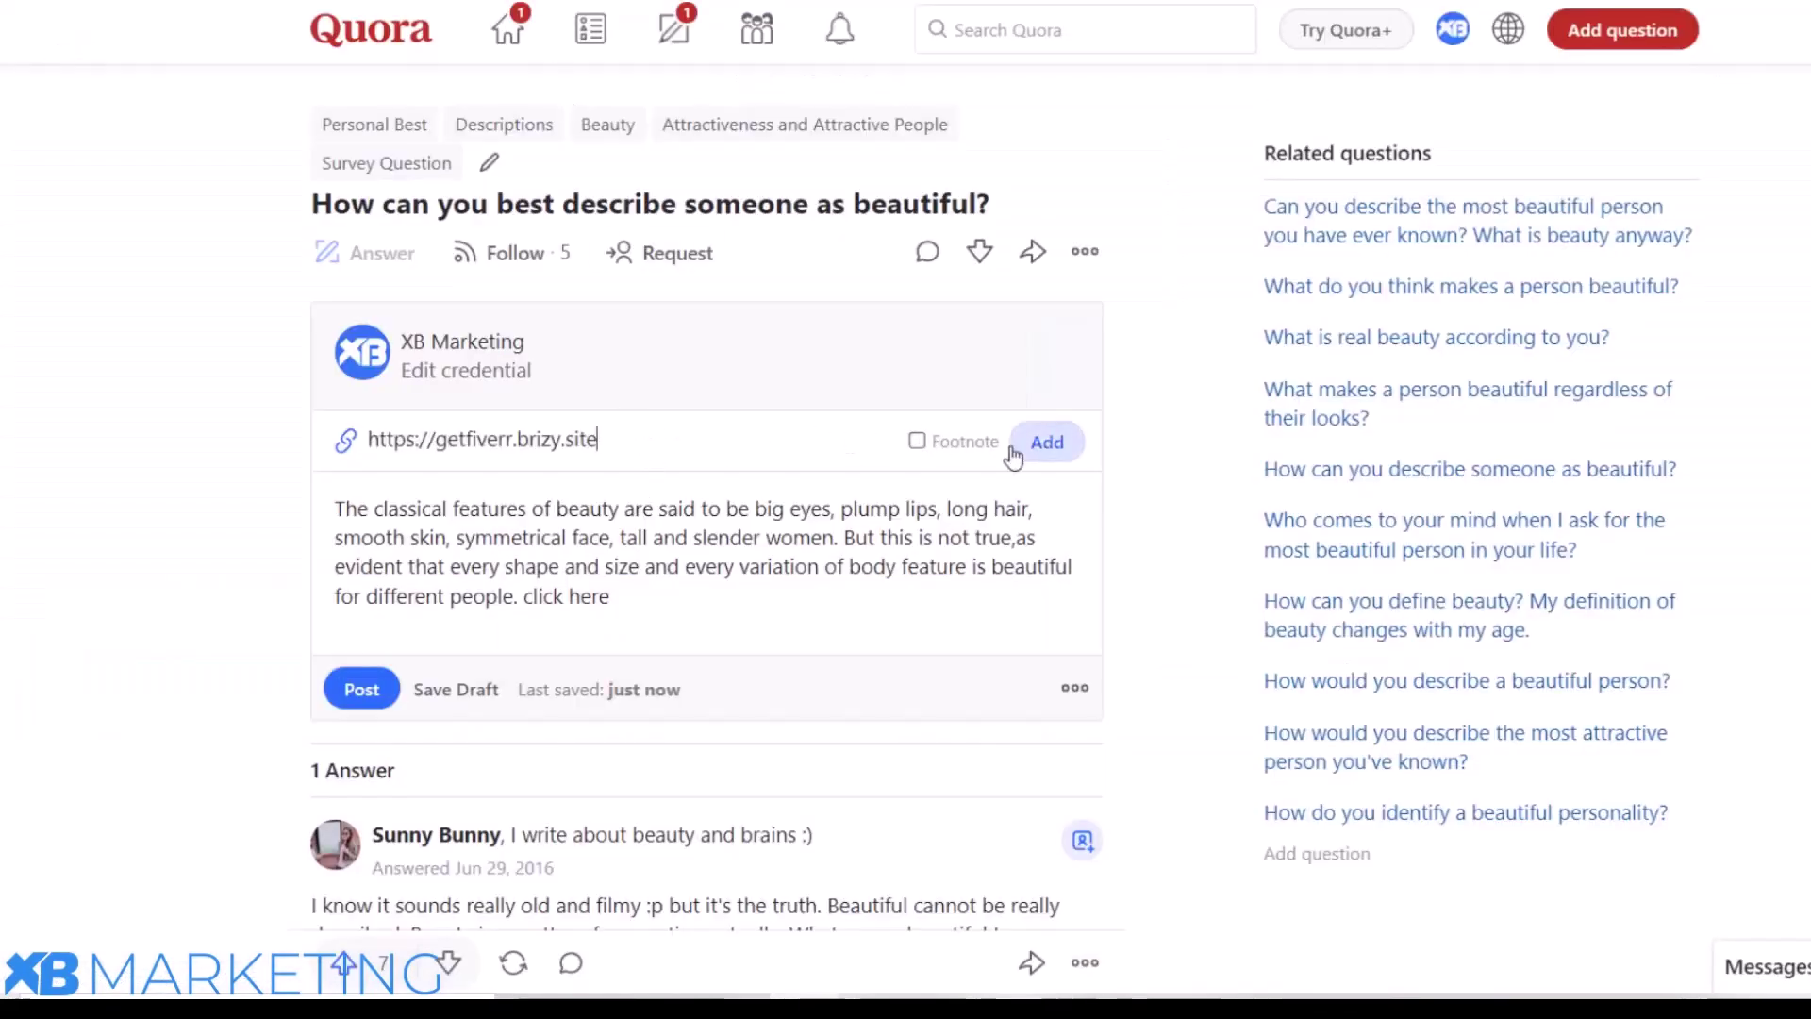
left_click(1047, 441)
scroll(622, 528, "down", 2)
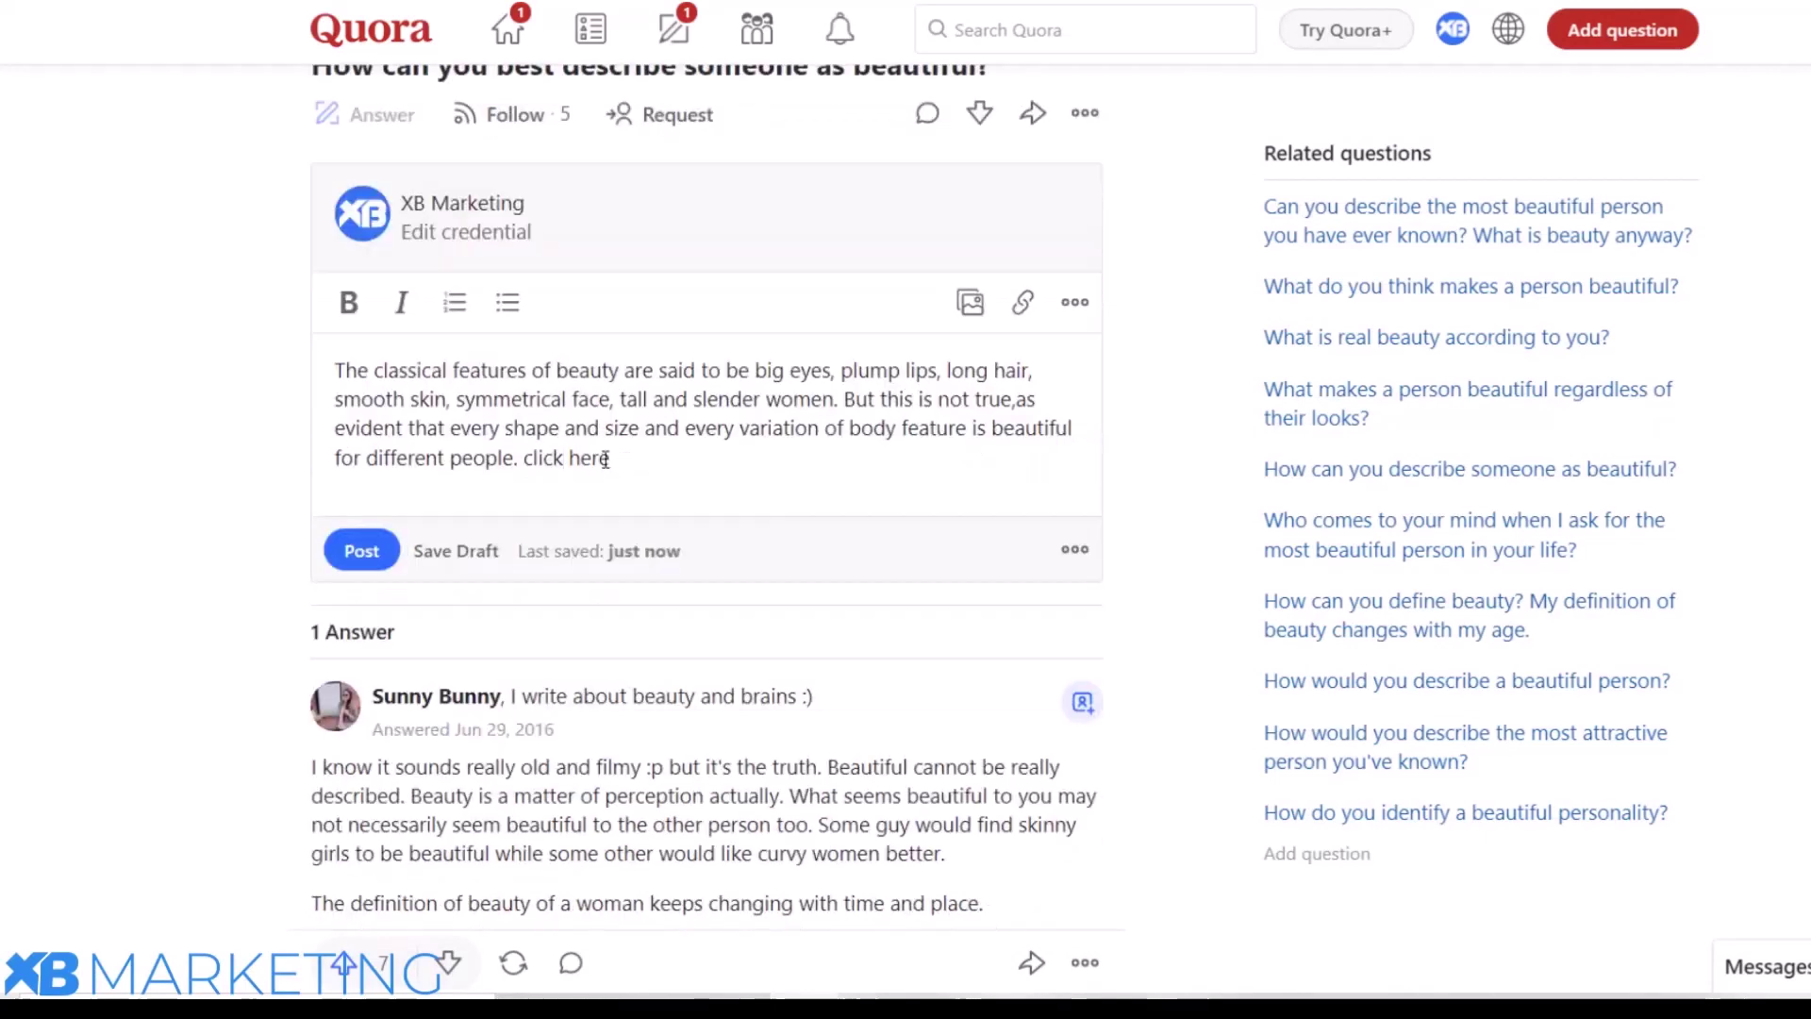
scroll(1060, 364, "up", 2)
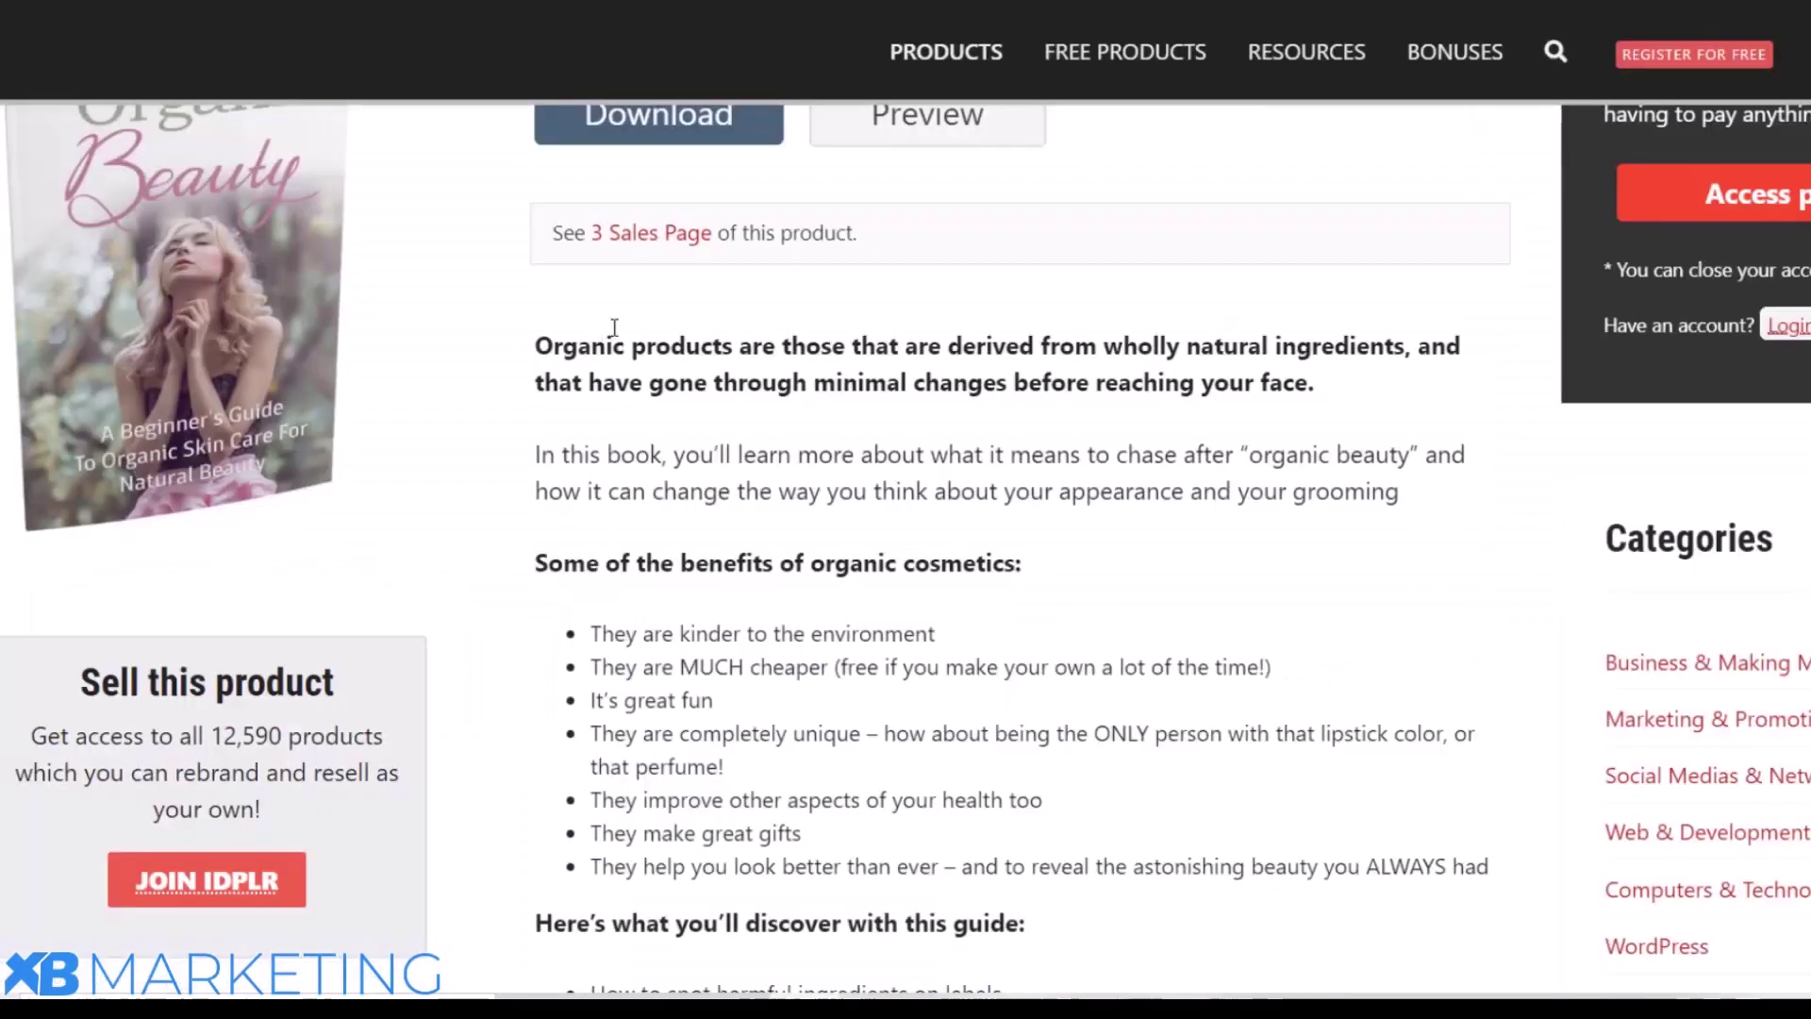
Step: Switch back to the Organic Beauty product page and look over the ebook's description
scroll(614, 328, "up", 2)
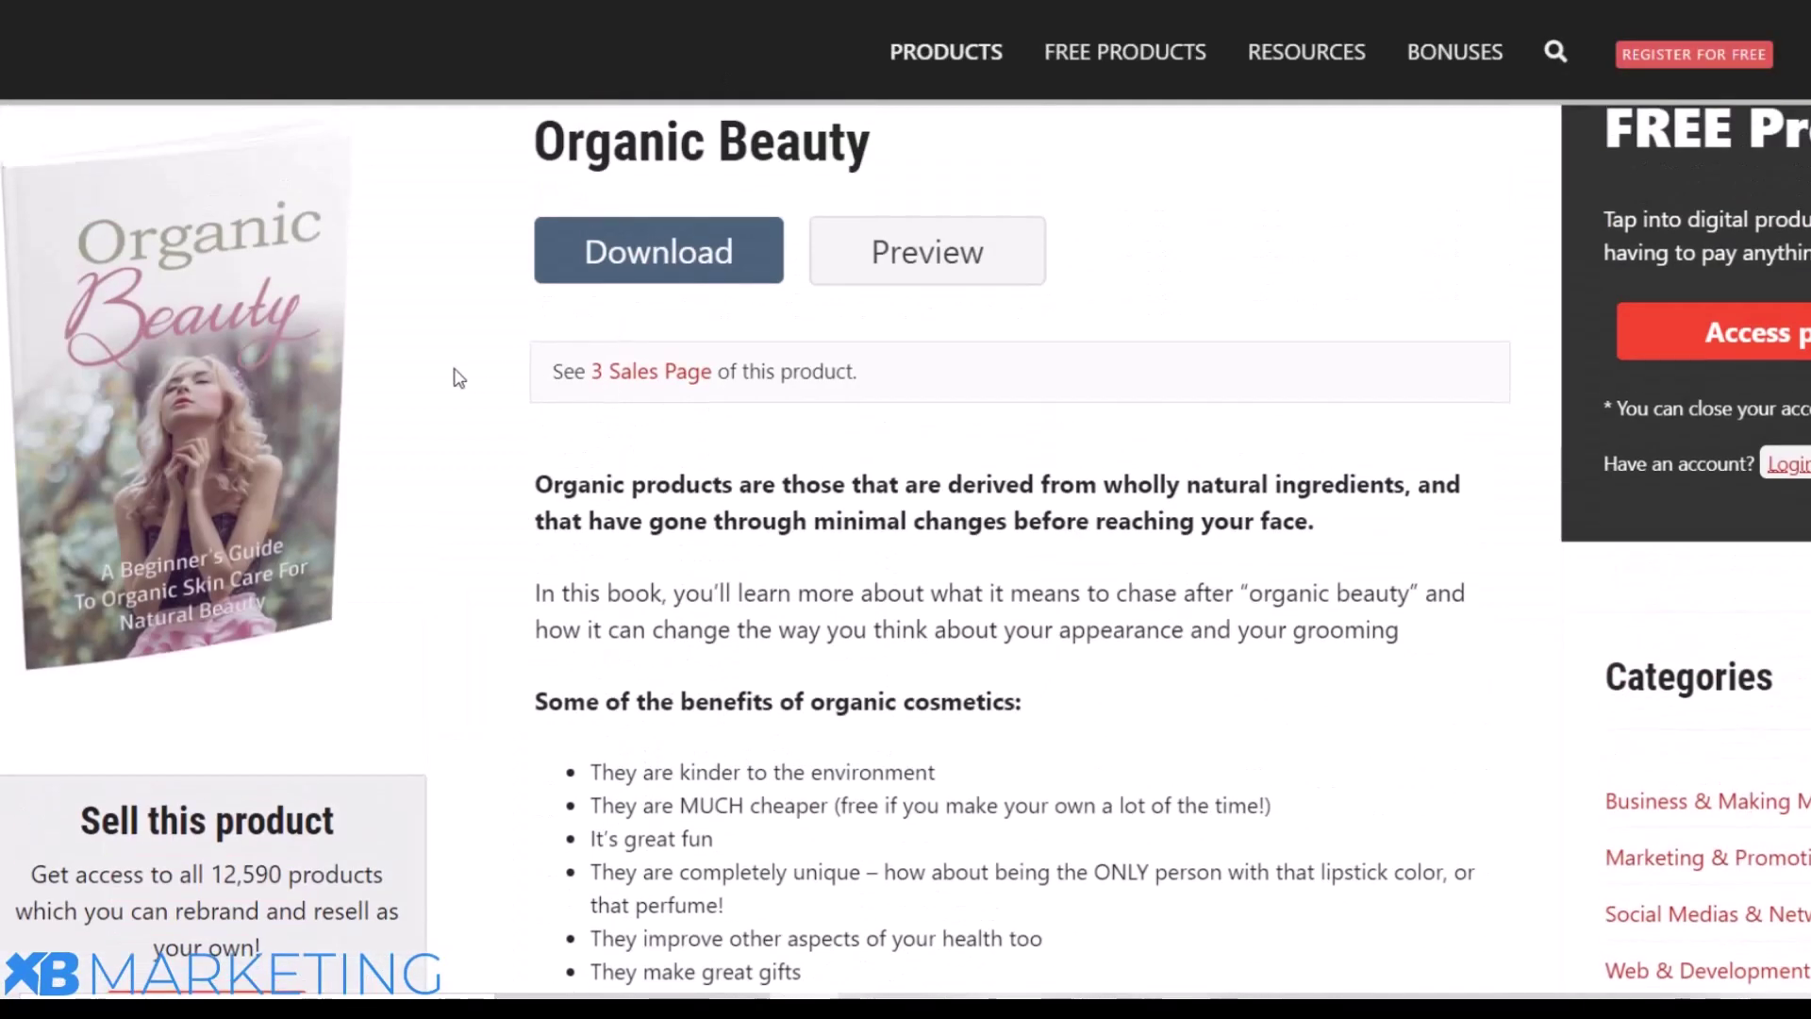
scroll(458, 376, "up", 2)
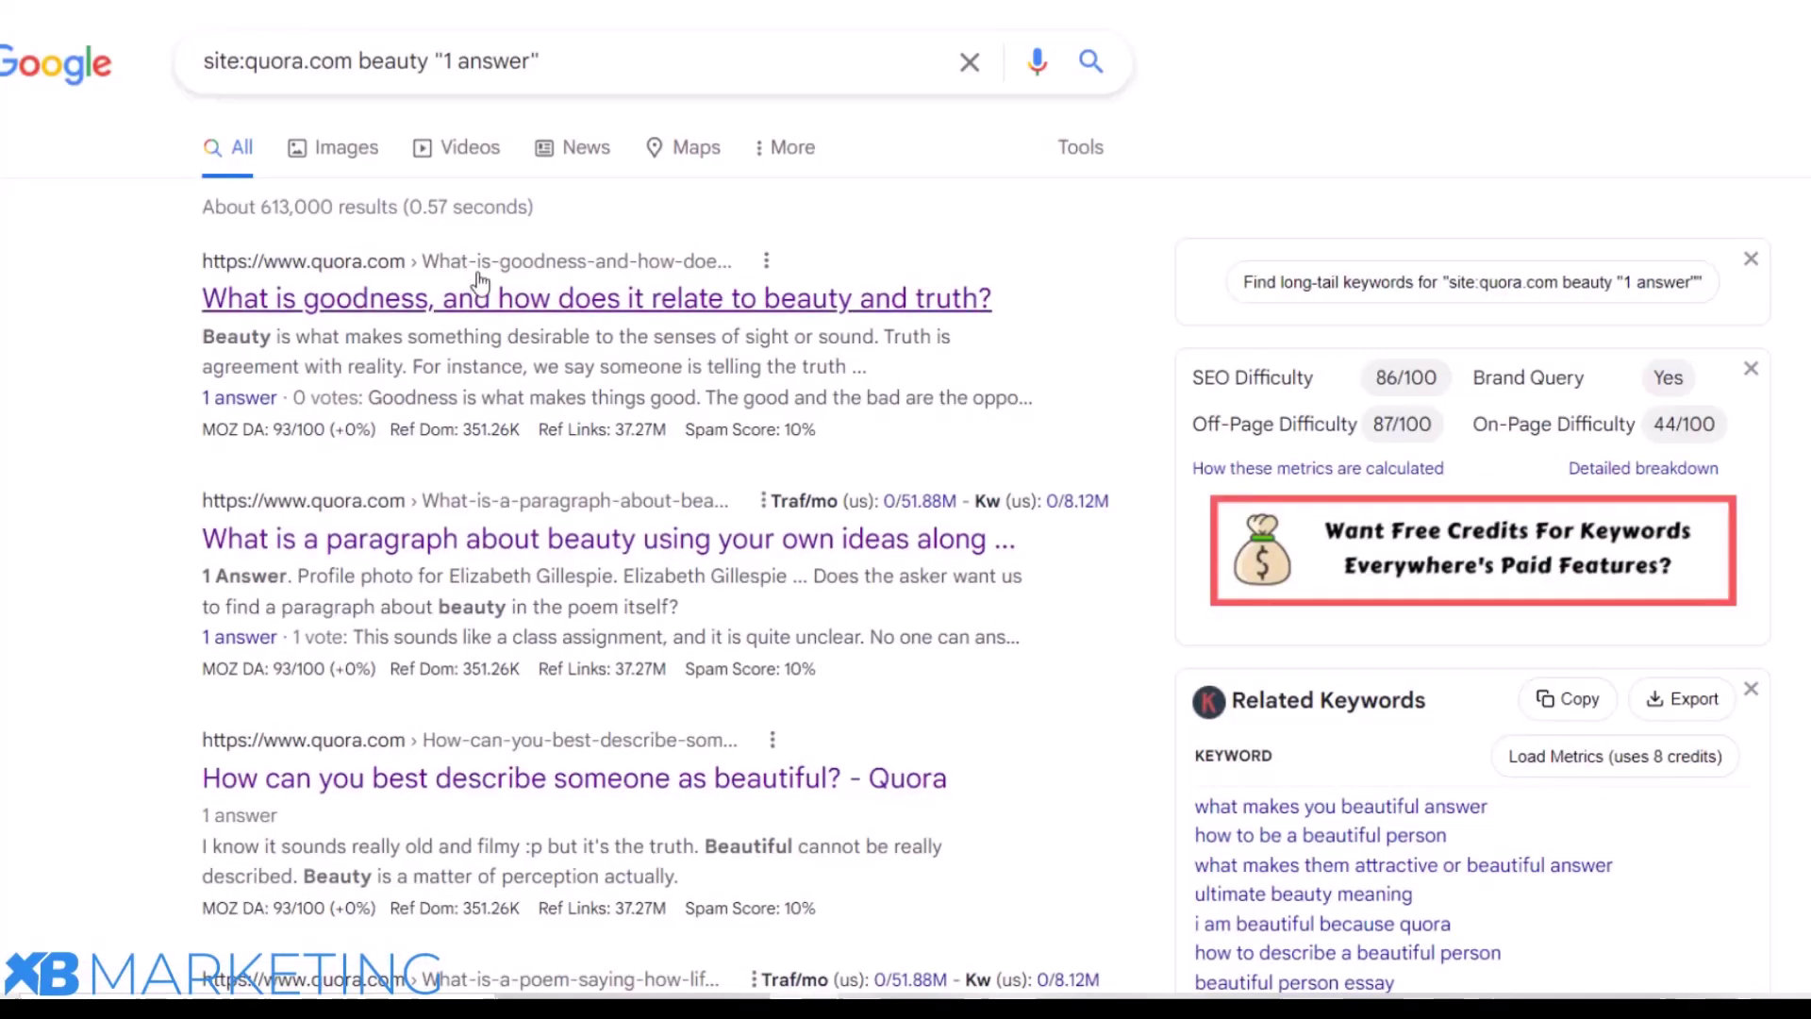
Step: Browse the Google results for more Quora beauty questions with one answer, and return to the drafted Quora answer
scroll(477, 283, "down", 5)
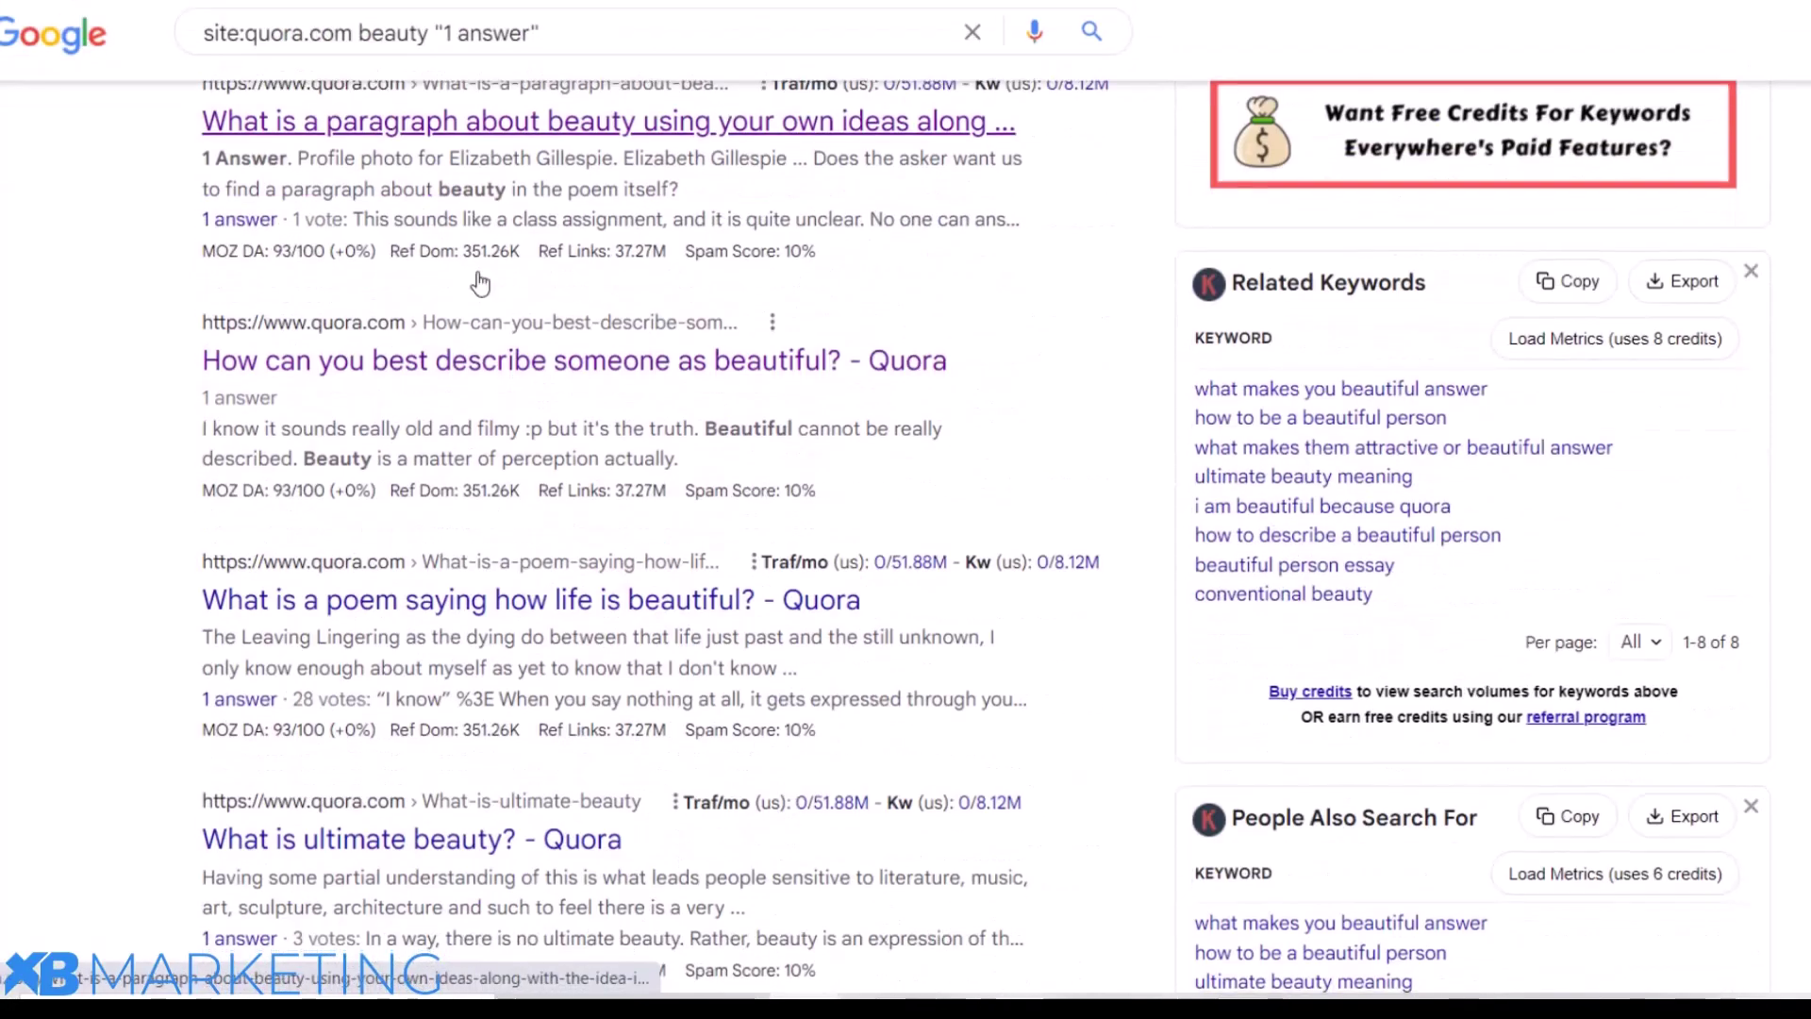
scroll(479, 283, "down", 8)
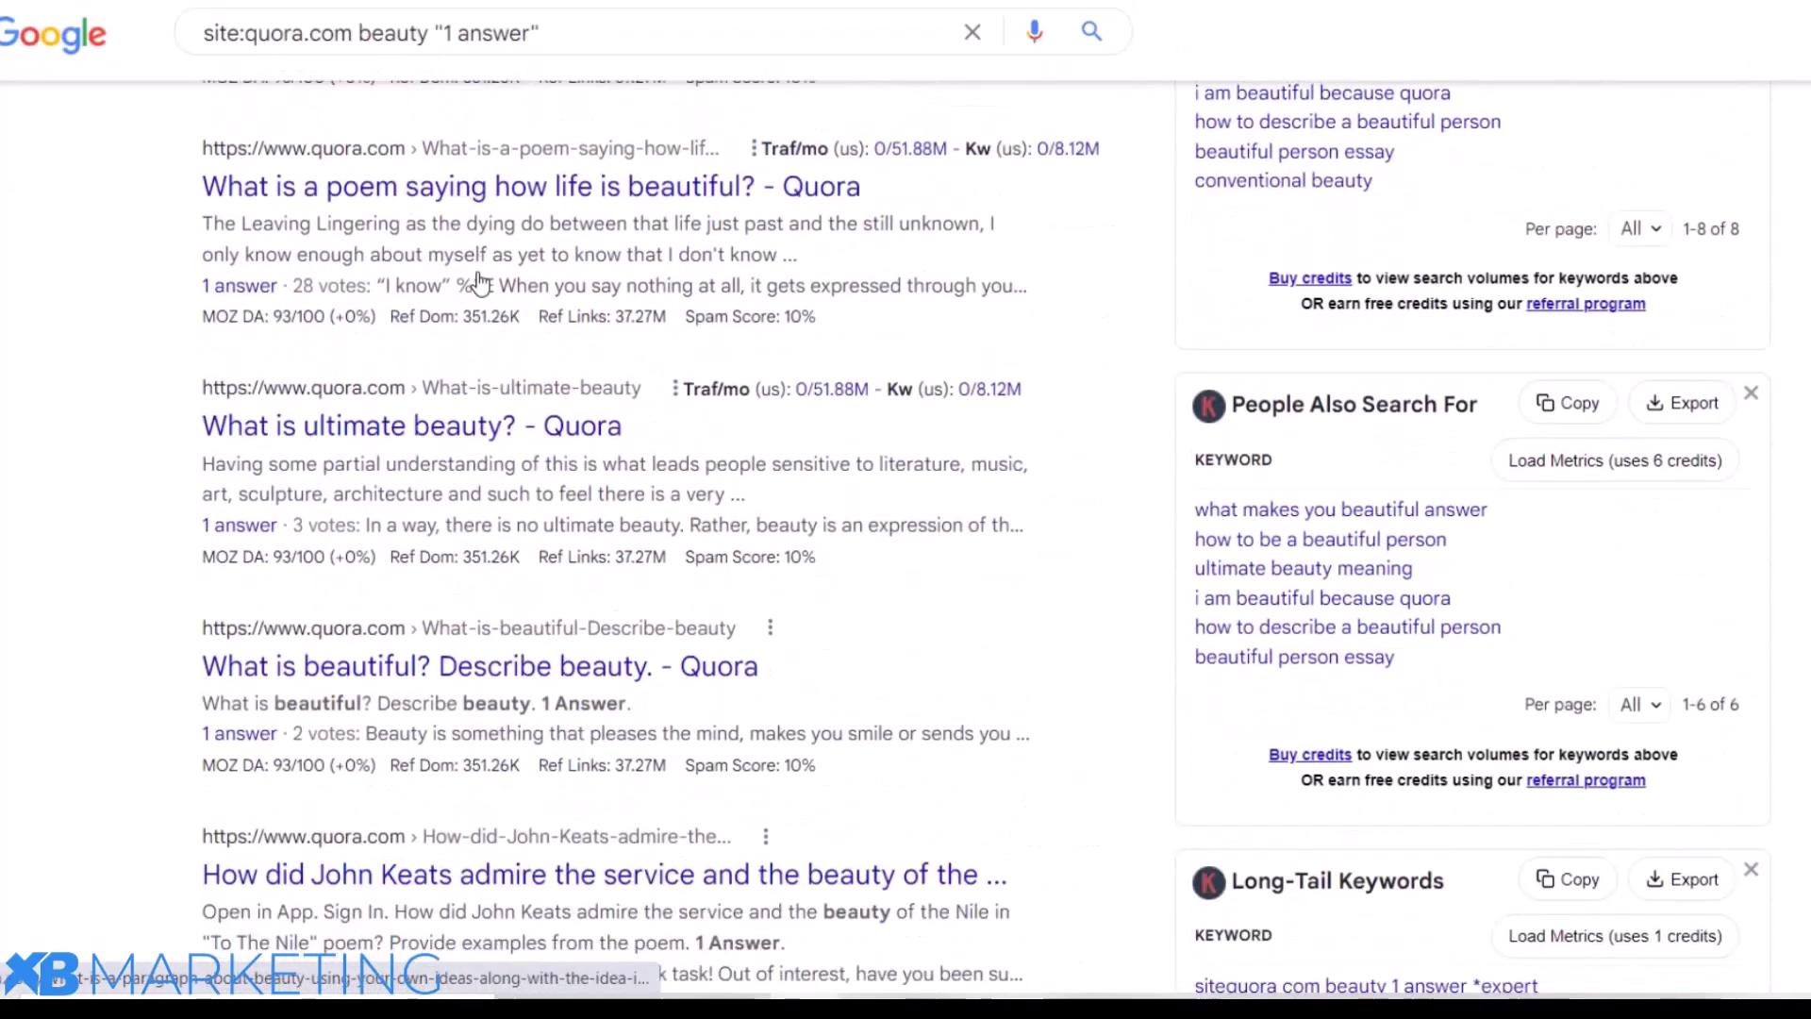
scroll(453, 387, "down", 5)
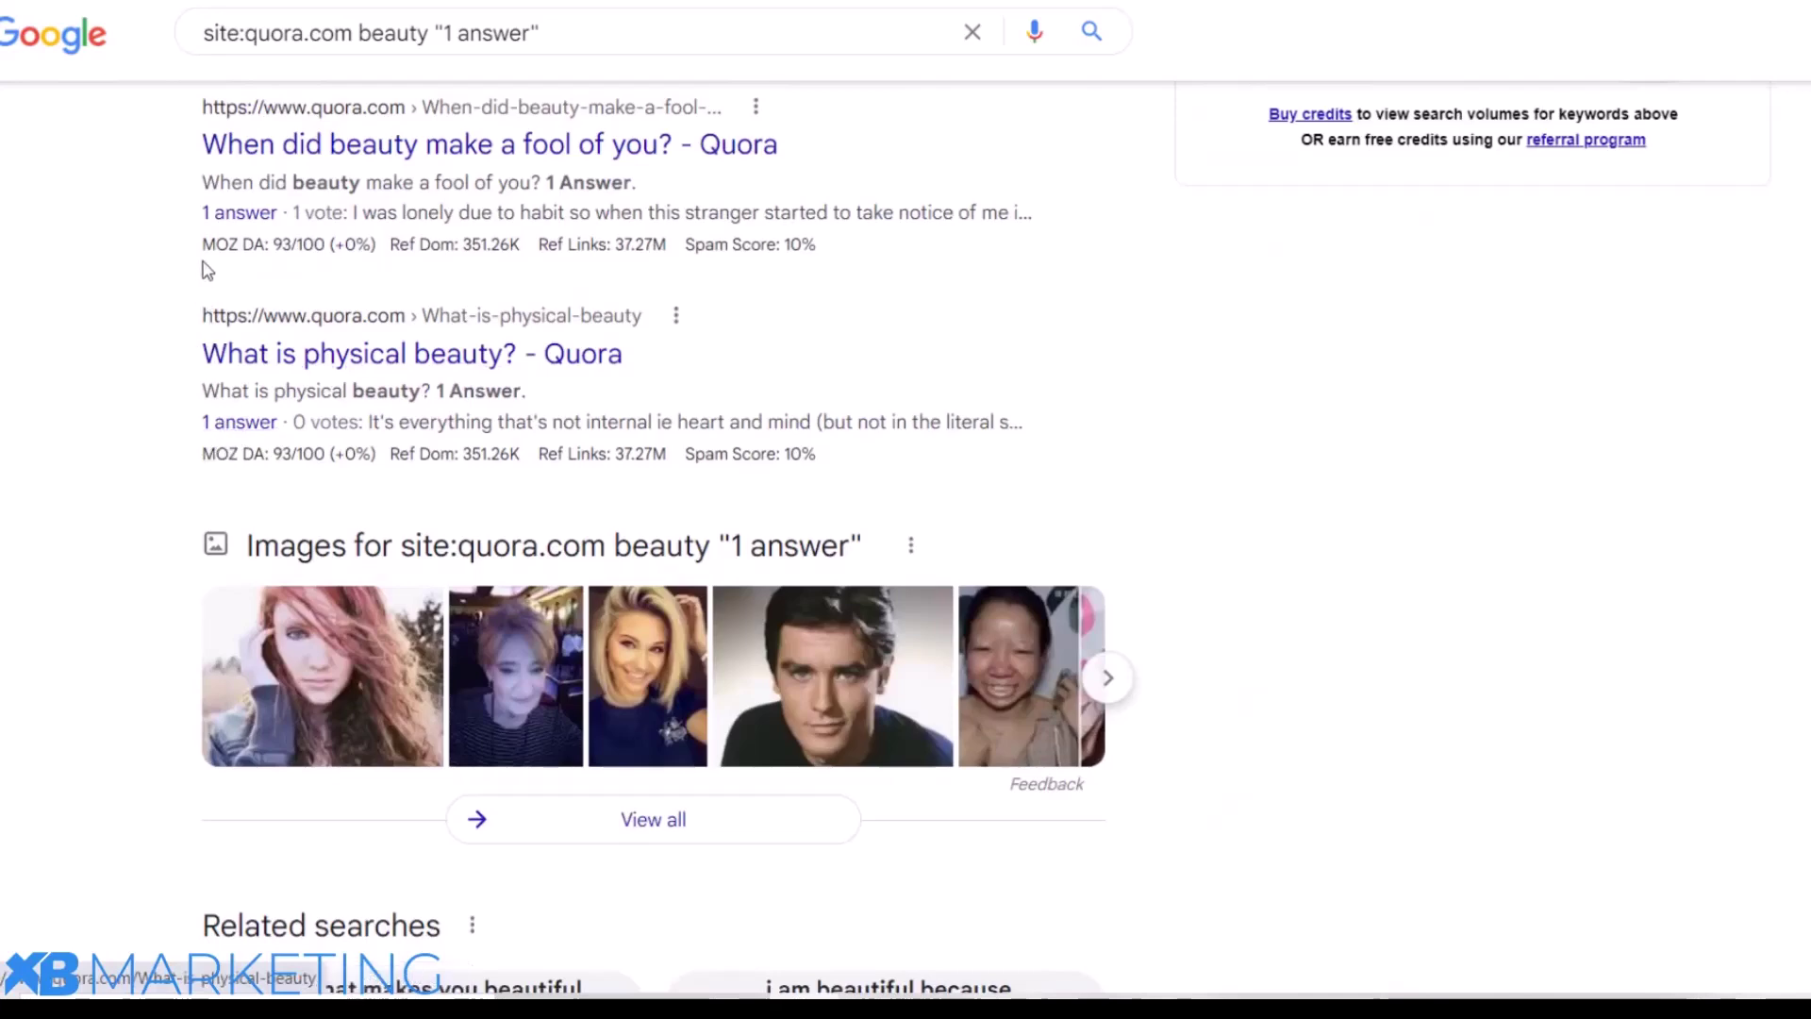
scroll(236, 275, "up", 4)
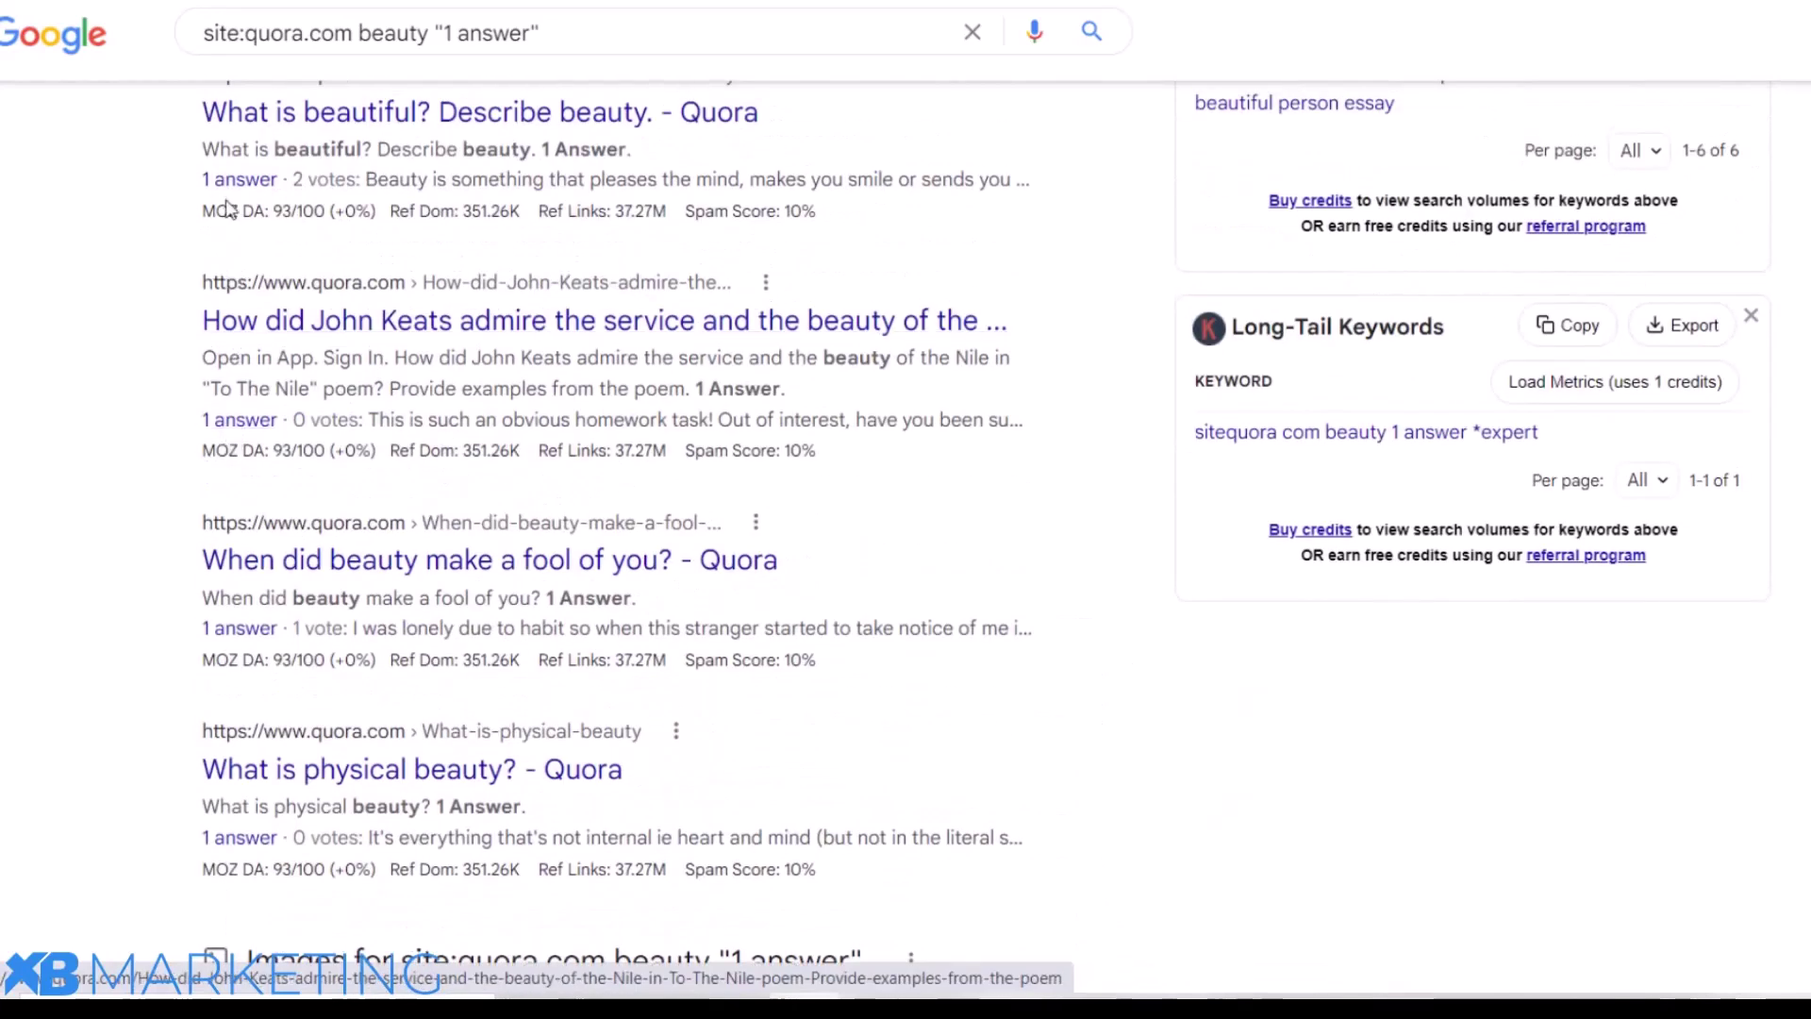
scroll(467, 484, "down", 2)
scroll(467, 484, "down", 8)
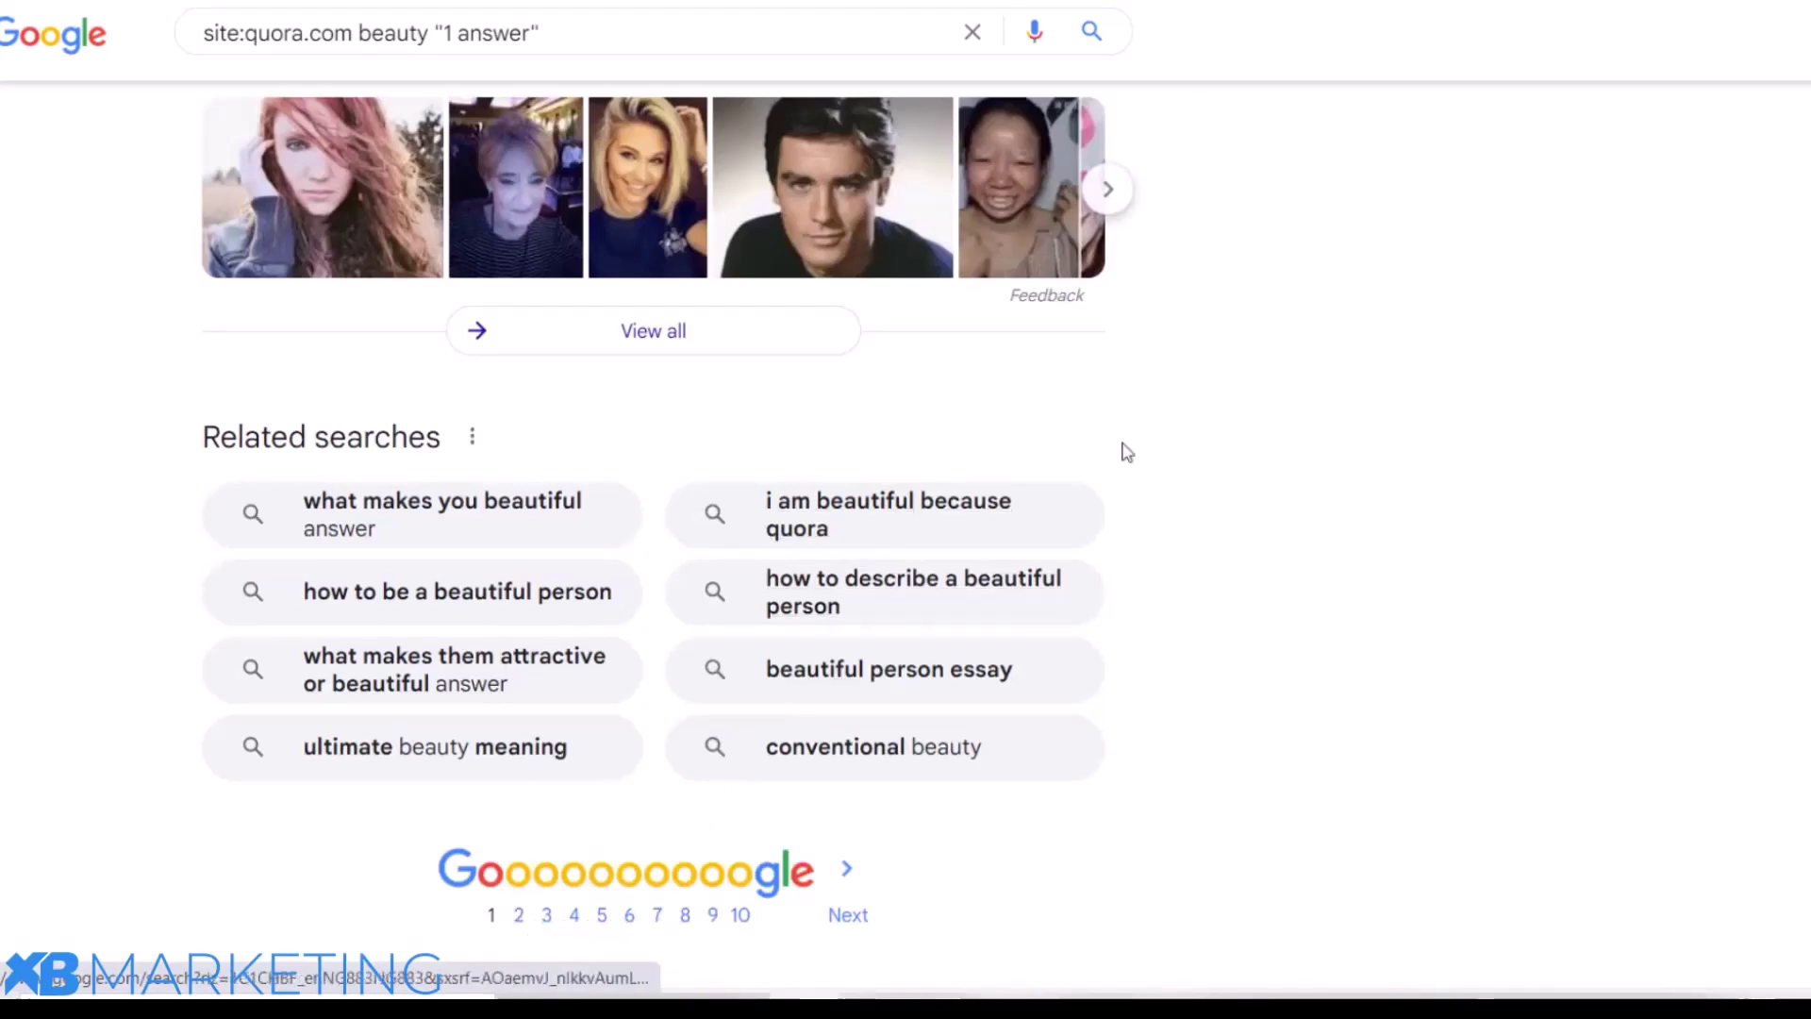
scroll(1132, 462, "up", 2)
scroll(1385, 518, "up", 7)
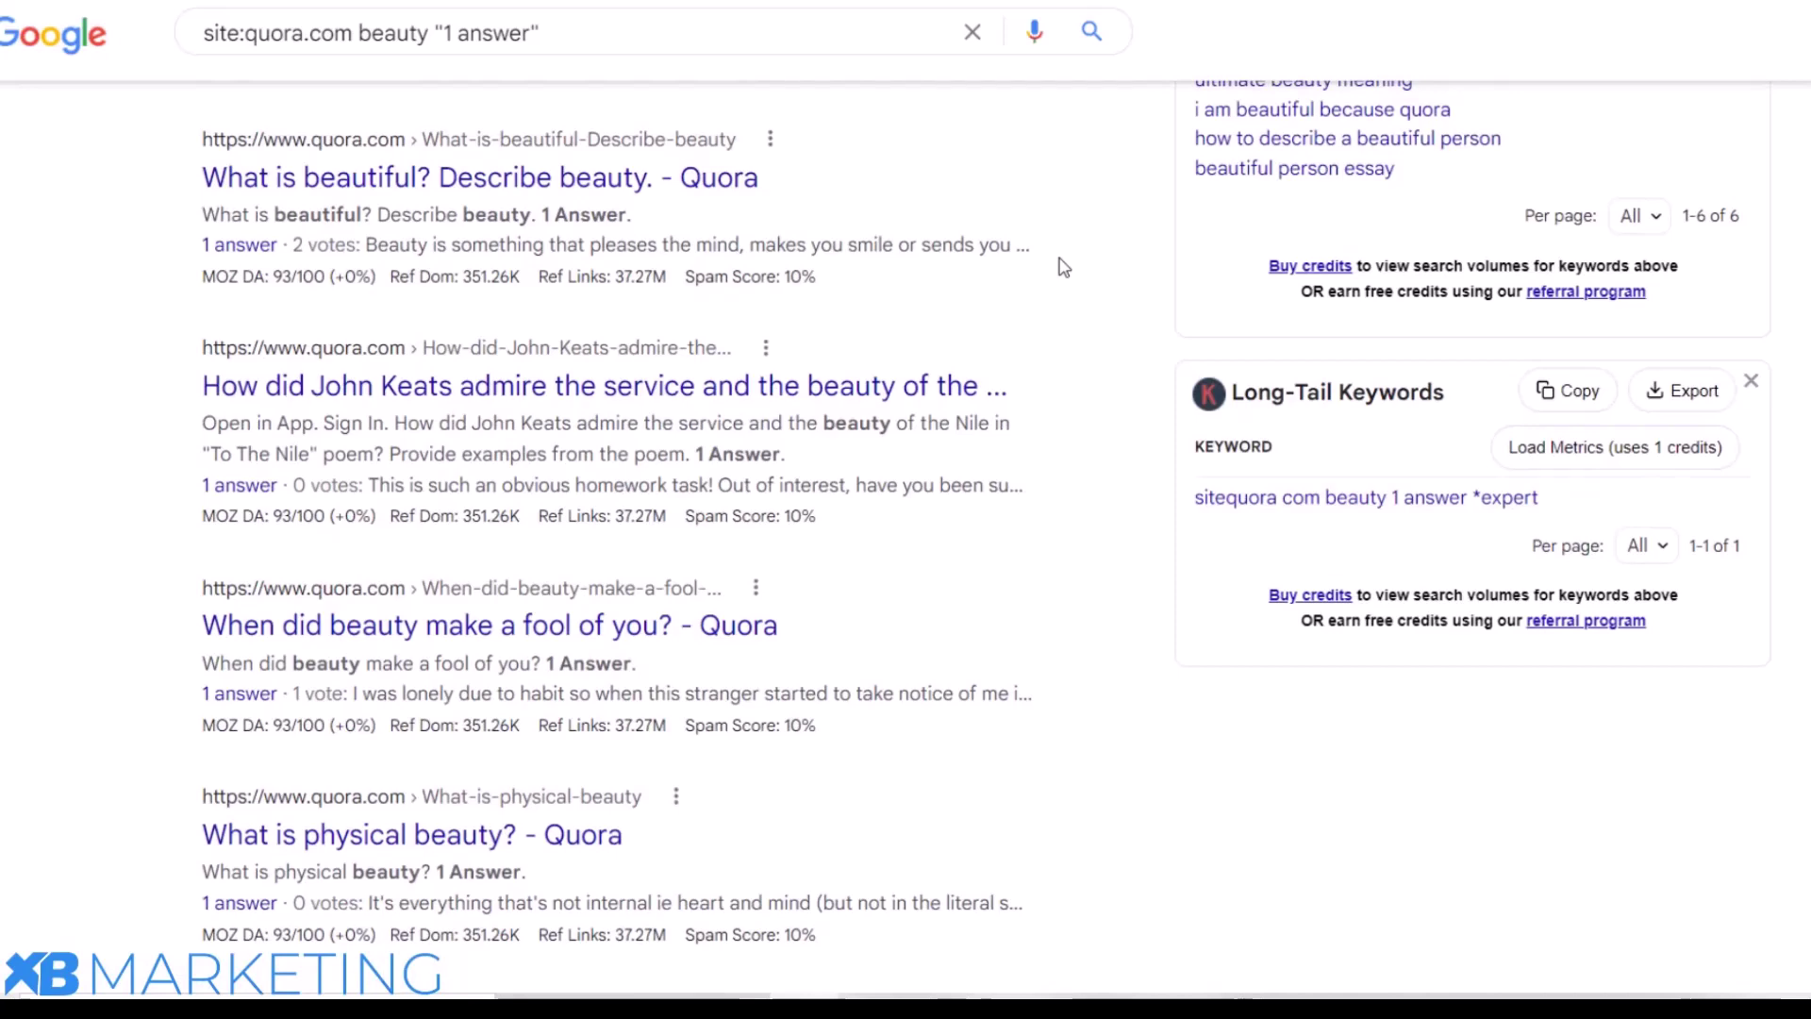
scroll(1064, 268, "up", 3)
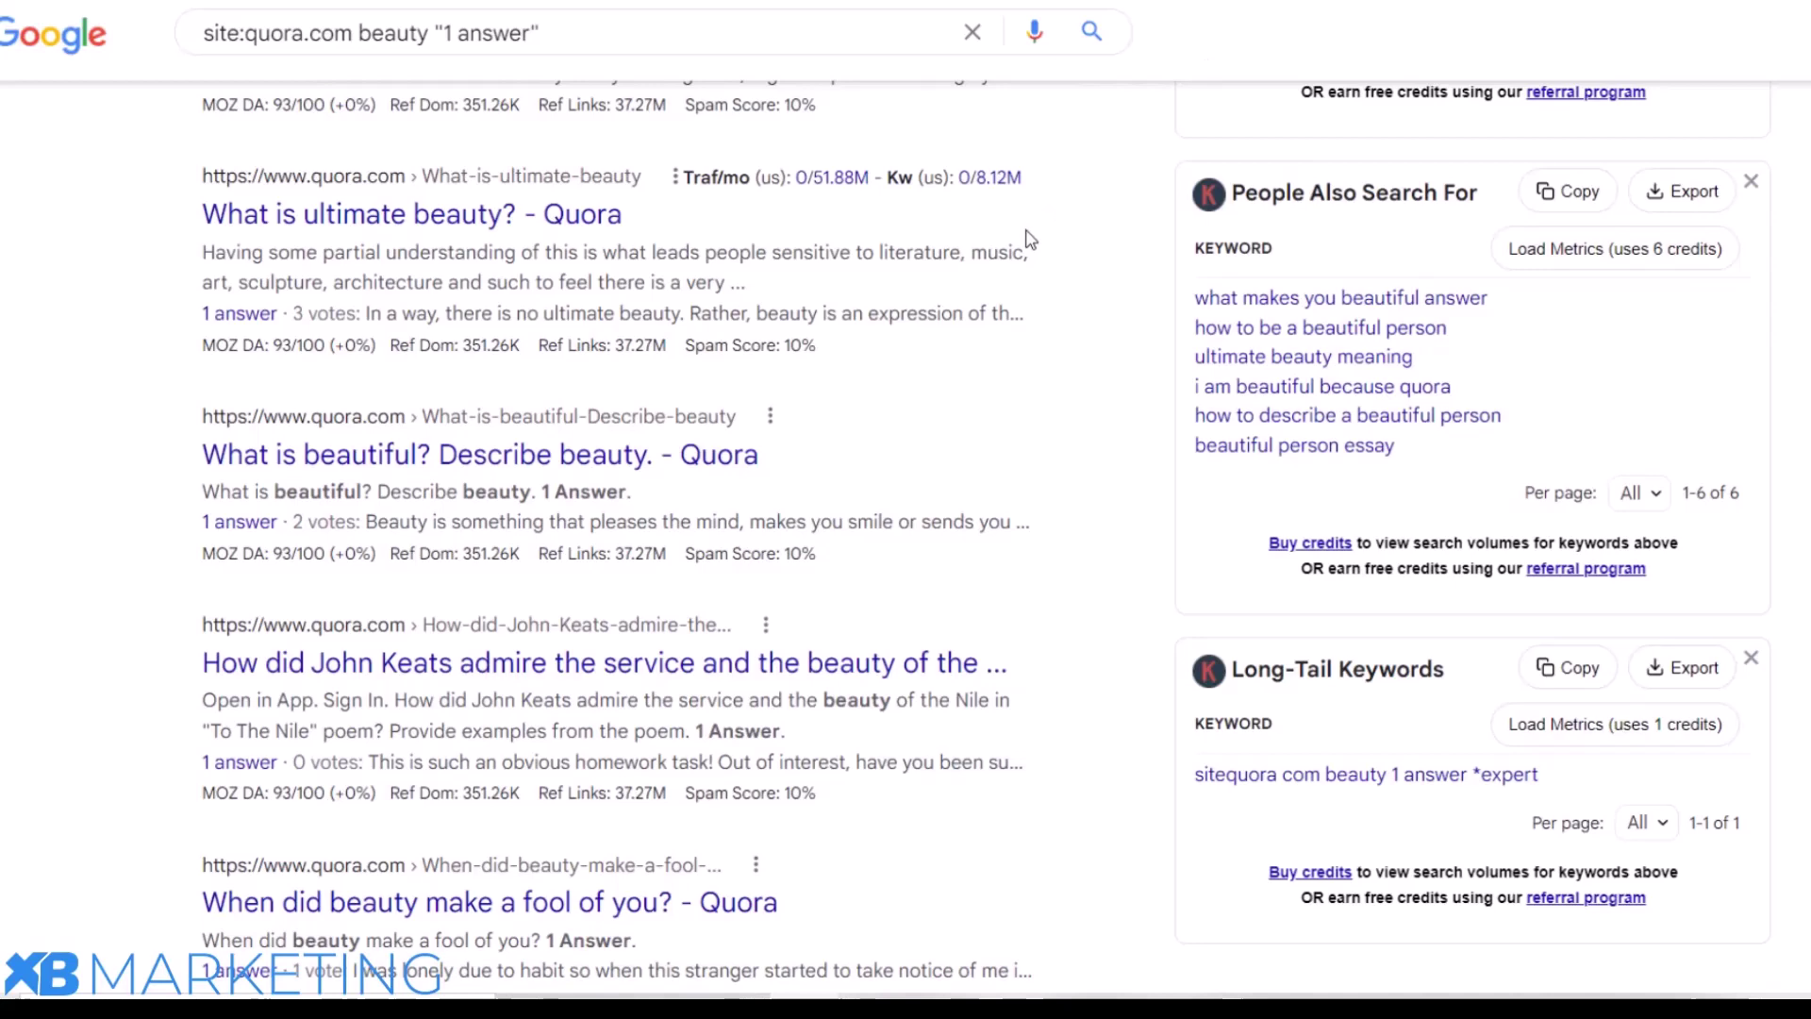
scroll(1149, 167, "up", 10)
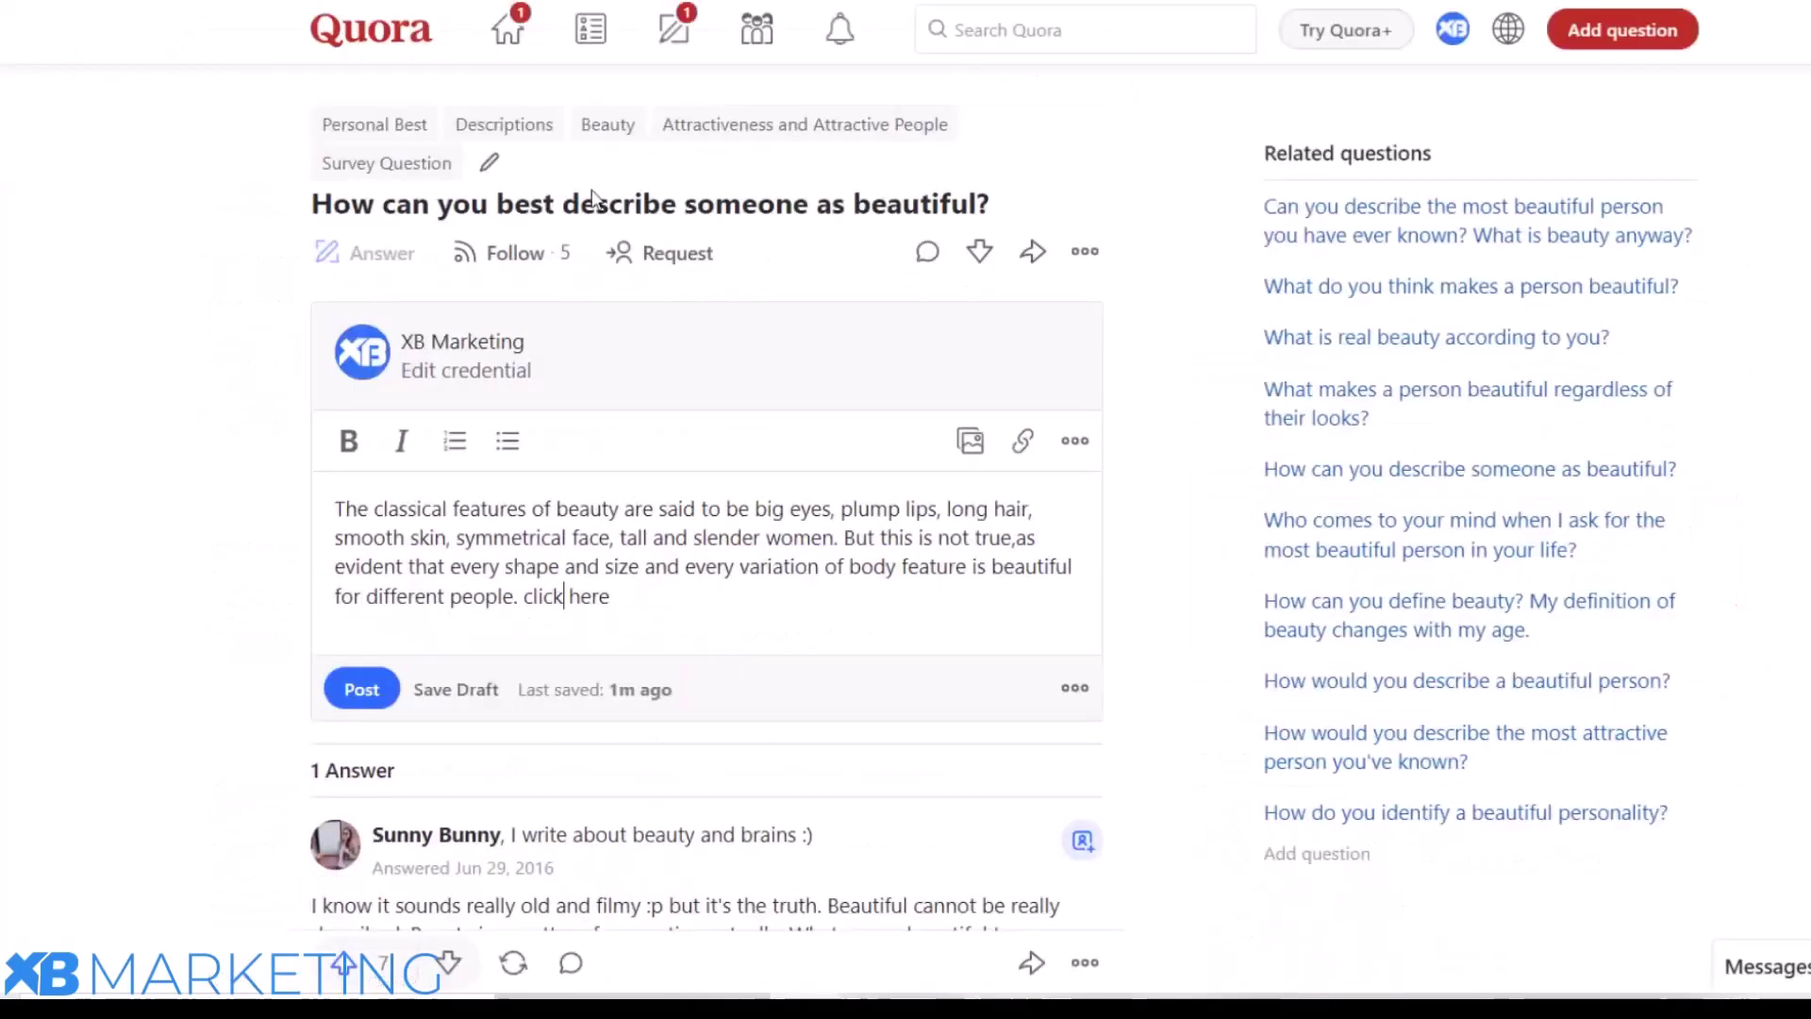
scroll(613, 213, "down", 2)
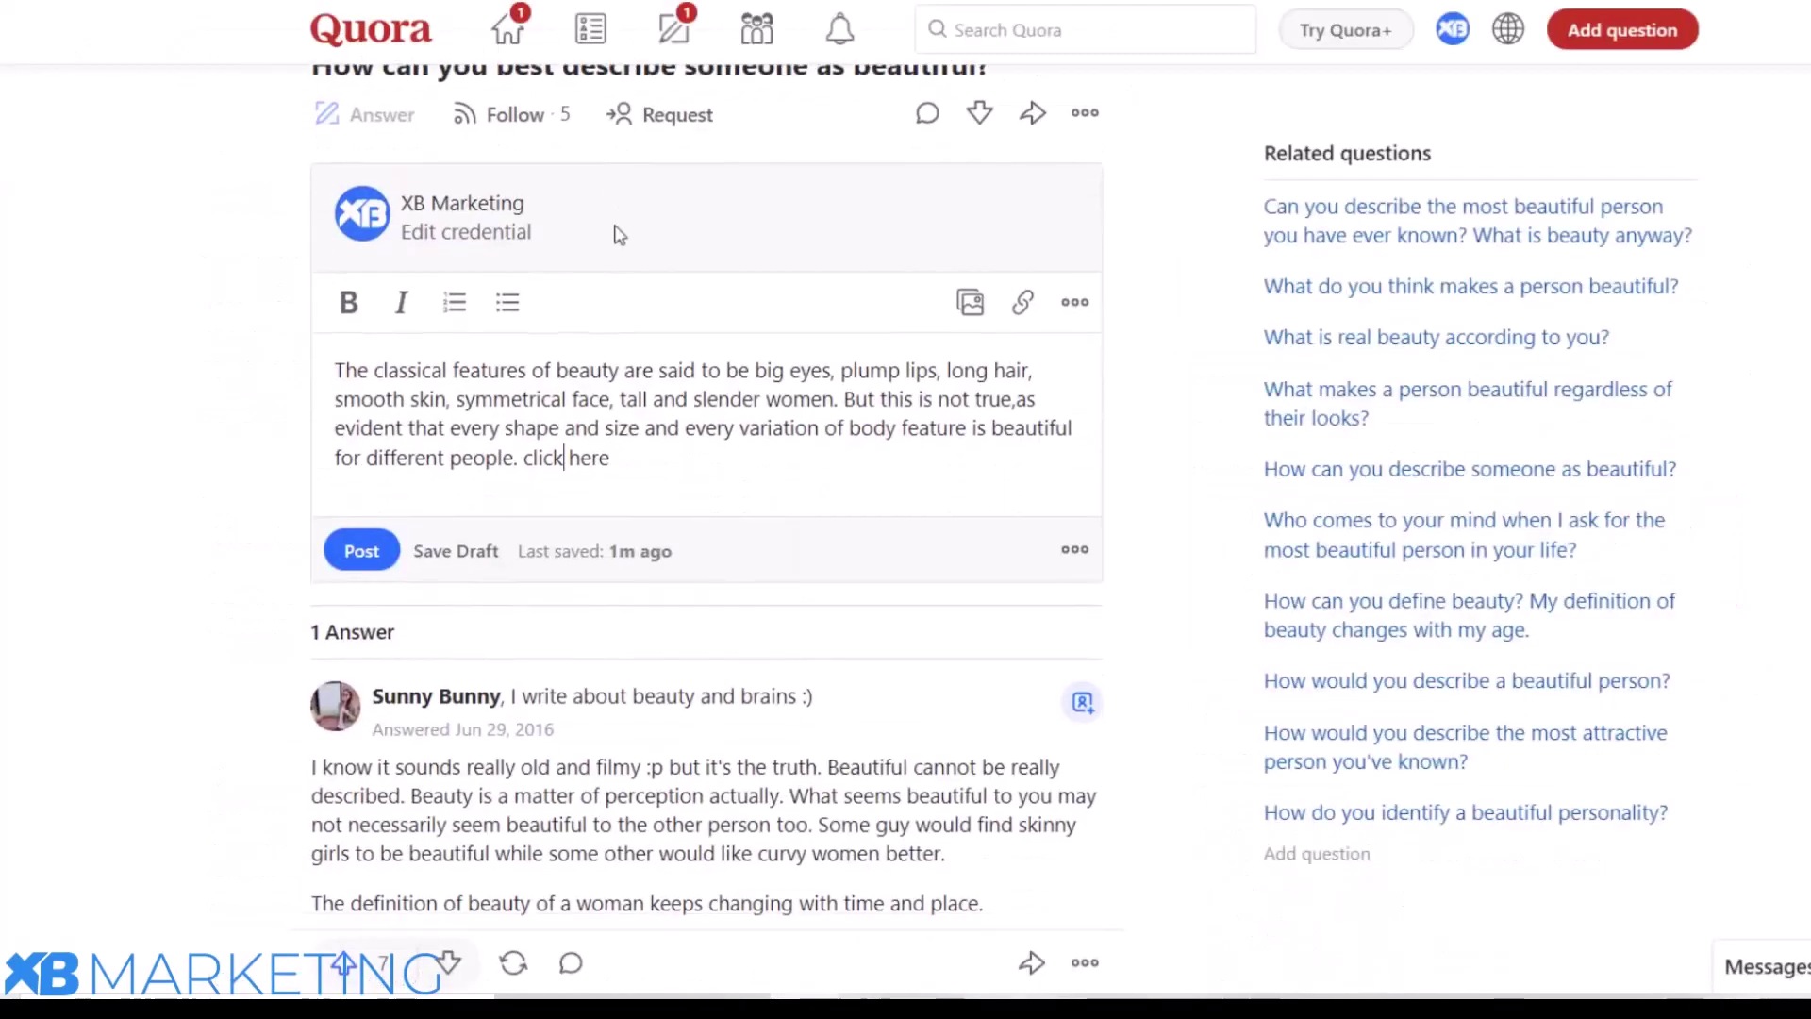